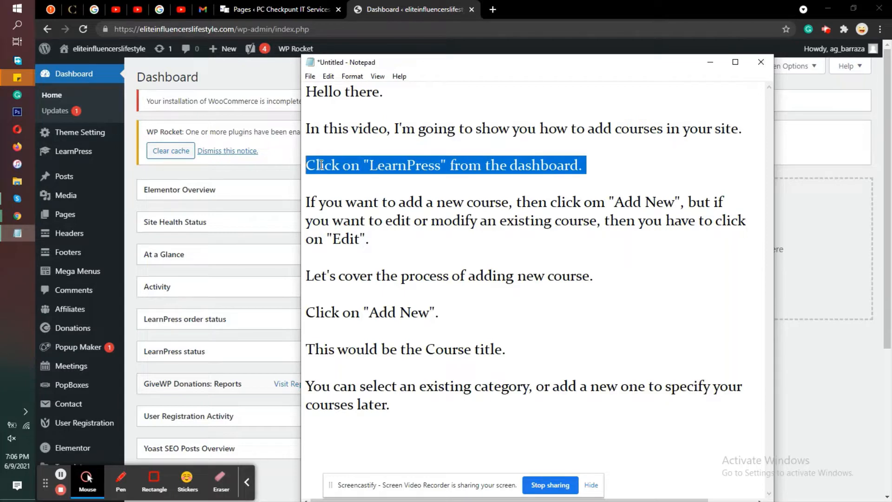
# Step: Open the LearnPress course list from the site dashboard
pyautogui.click(68, 157)
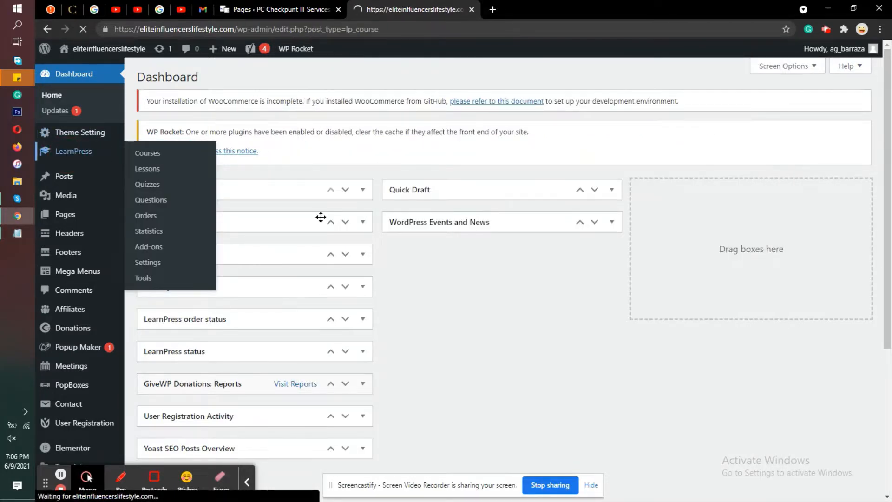
# Step: Switch to Notepad and highlight, one after another, the notes on adding a new course and editing an existing one
pyautogui.click(17, 235)
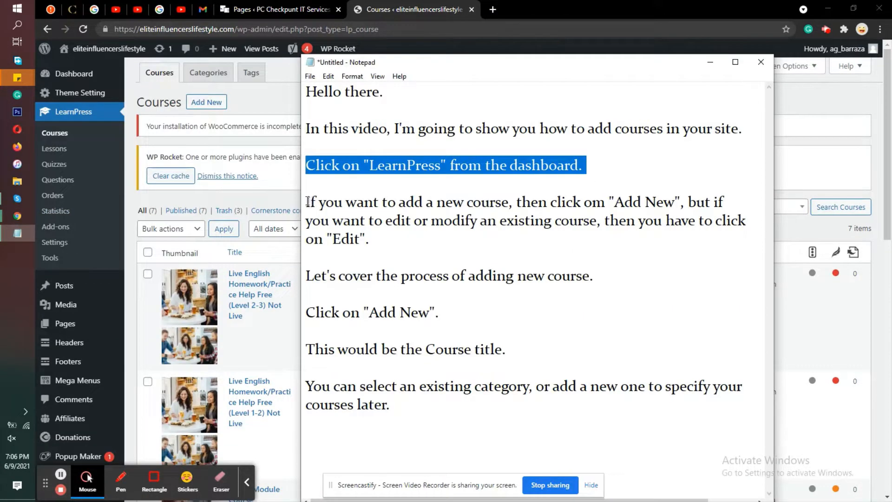
pyautogui.moveTo(308, 202); pyautogui.dragTo(552, 233)
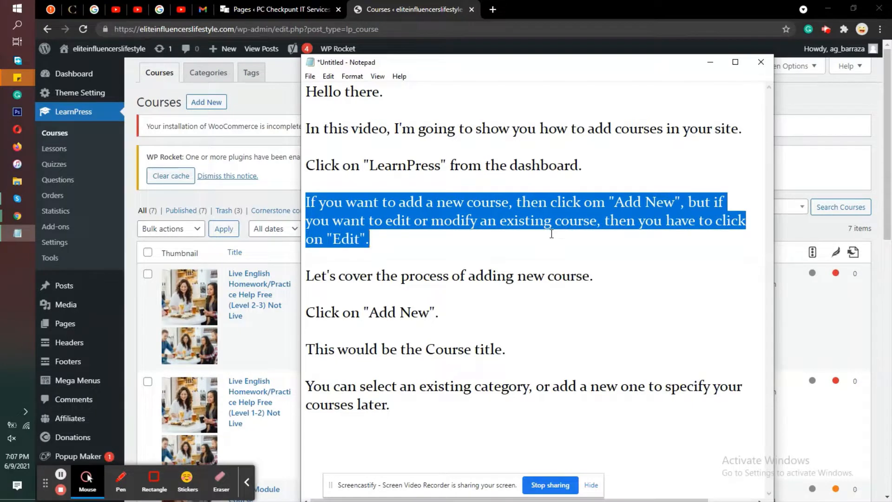
pyautogui.click(596, 237)
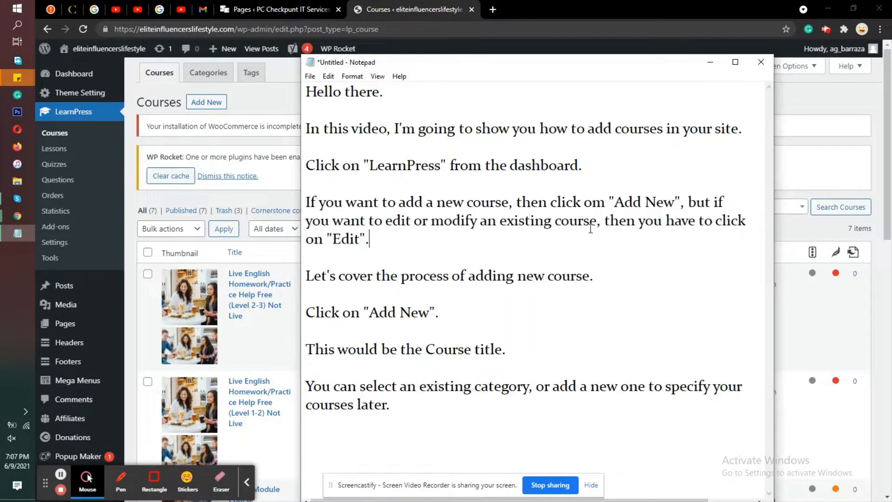
pyautogui.moveTo(309, 202); pyautogui.dragTo(686, 204)
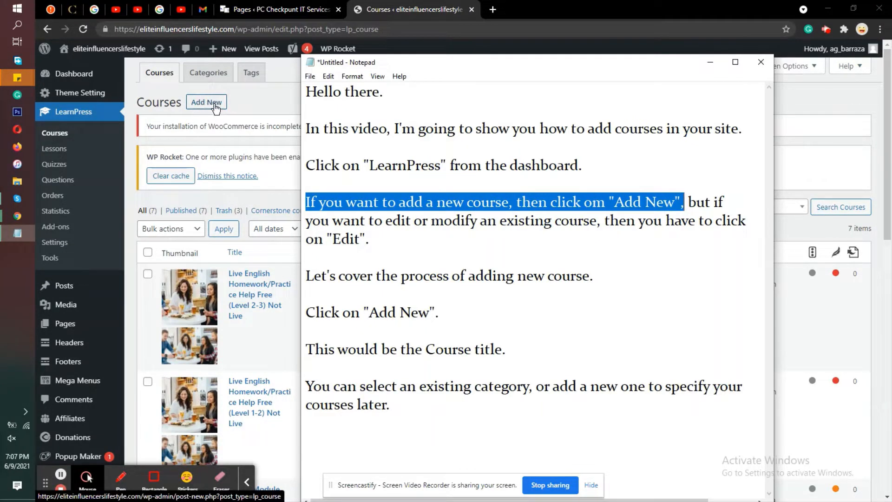
pyautogui.click(739, 220)
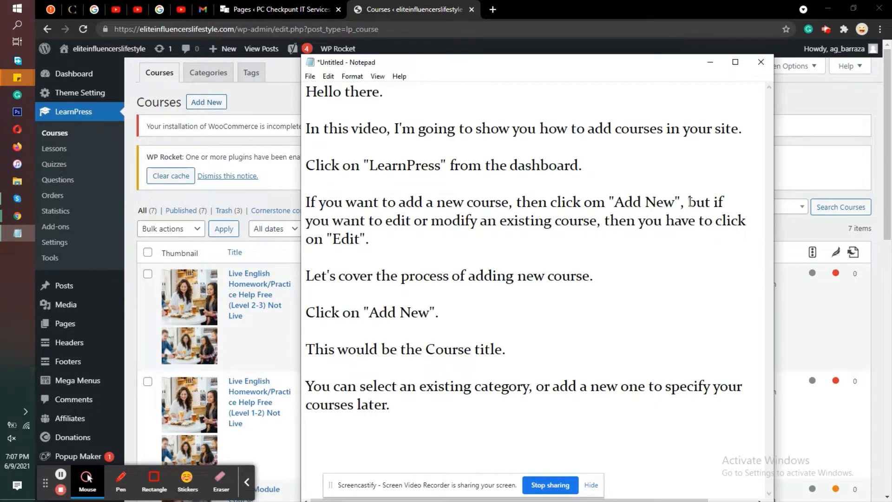
pyautogui.moveTo(690, 202); pyautogui.dragTo(694, 237)
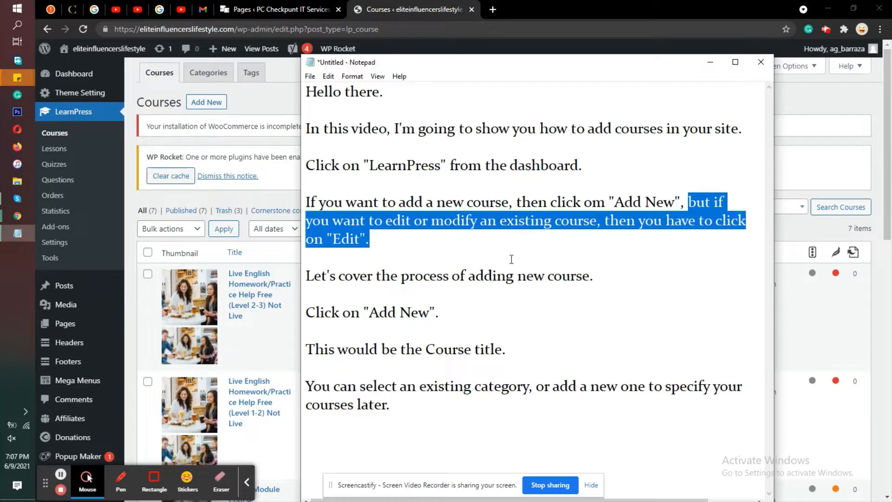
pyautogui.click(381, 250)
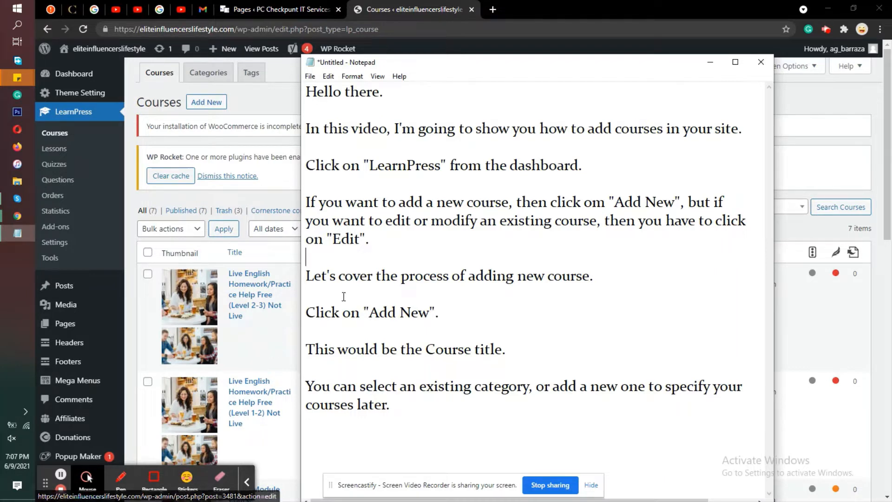
pyautogui.moveTo(307, 278); pyautogui.dragTo(607, 279)
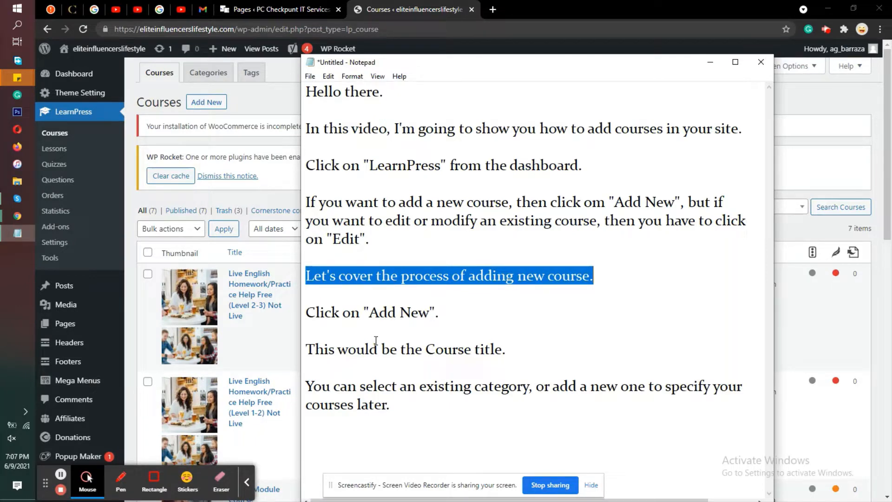
pyautogui.moveTo(449, 311); pyautogui.dragTo(303, 313)
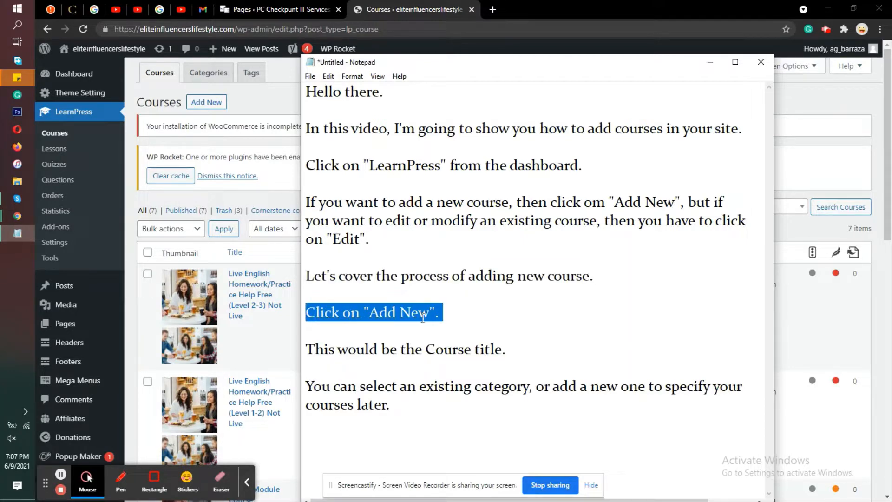
# Step: Switch back to the WordPress course list in Chrome and start a new course
pyautogui.click(282, 193)
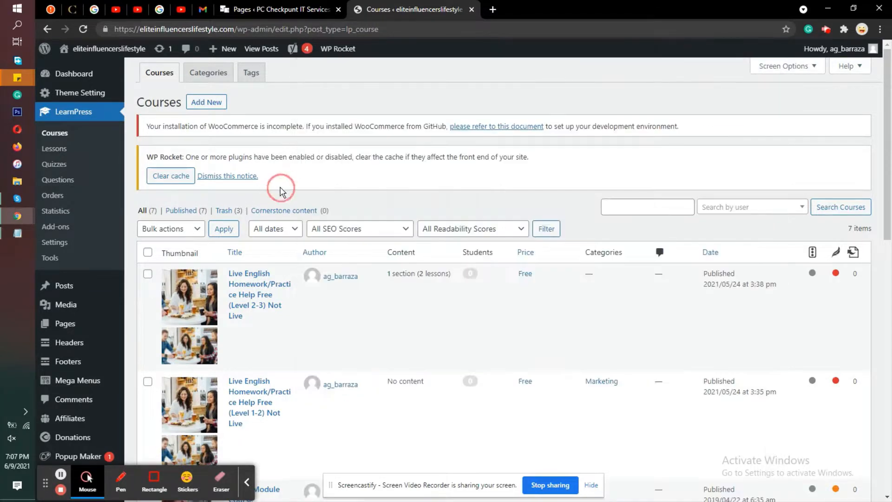
pyautogui.click(210, 104)
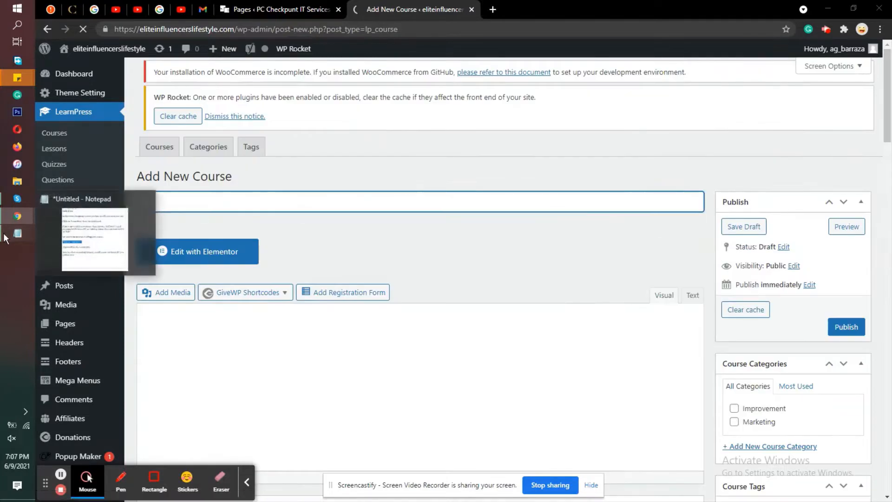
pyautogui.click(6, 238)
pyautogui.click(6, 238)
pyautogui.click(289, 195)
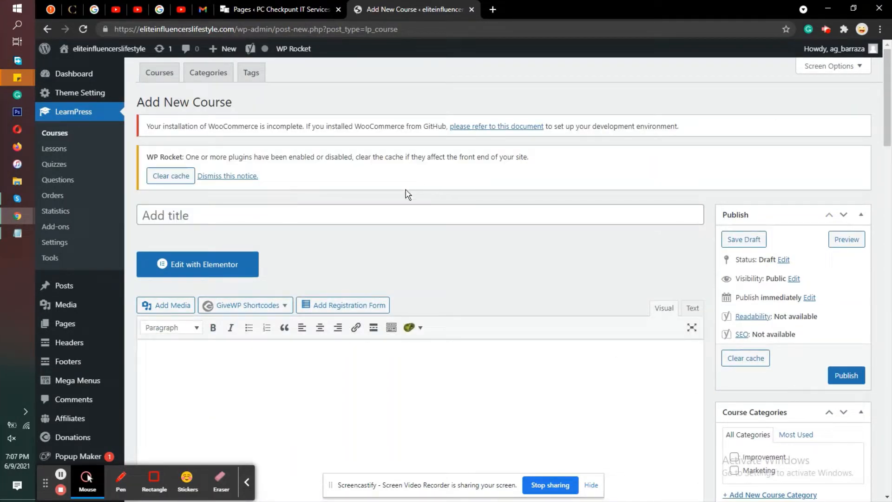
# Step: Enter "Engineering Techniques" as the title of the new course
pyautogui.click(397, 210)
pyautogui.write('Engi')
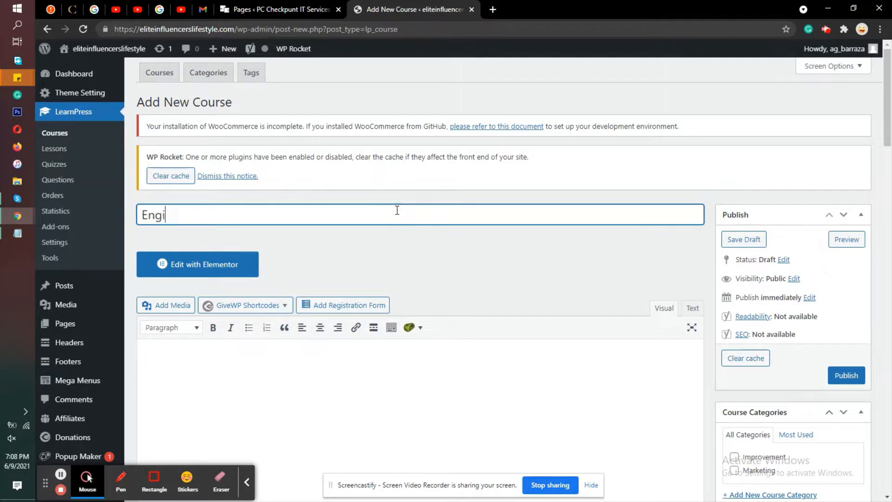
pyautogui.write('neering T')
pyautogui.write('ec')
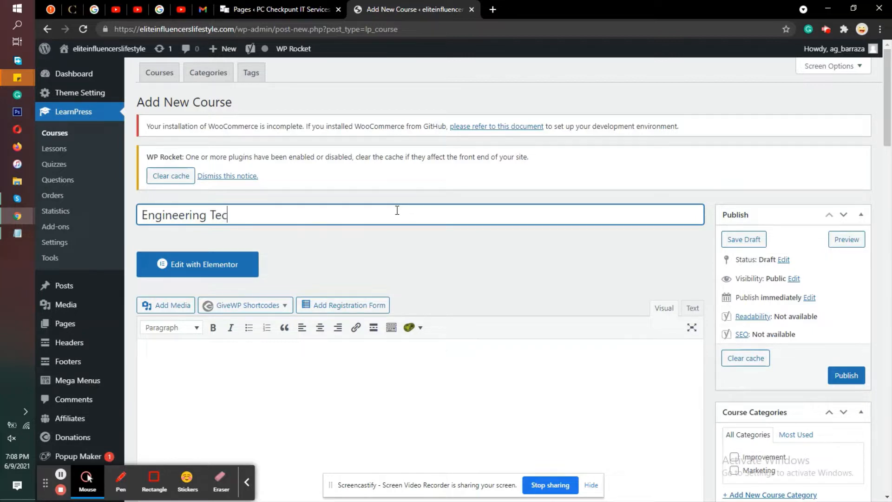
pyautogui.write('hniques')
# Step: Highlight the course title, and in Notepad highlight the notes on the course title and on selecting or adding a category
pyautogui.scroll(-4, 460, 140)
pyautogui.scroll(2, 691, 159)
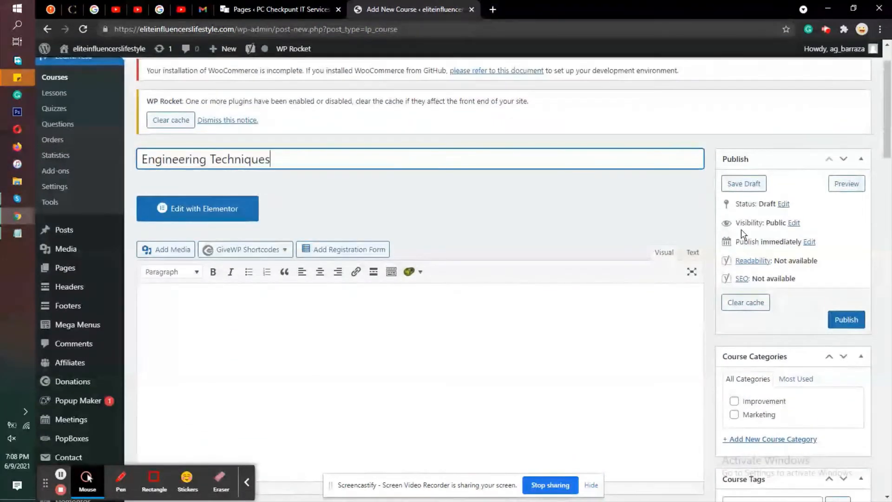
pyautogui.scroll(-1, 697, 218)
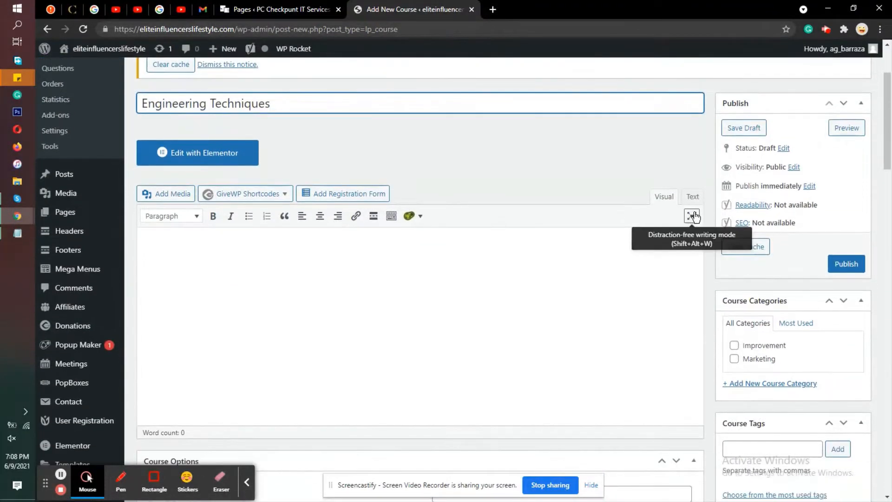
pyautogui.tripleClick(335, 103)
pyautogui.click(17, 233)
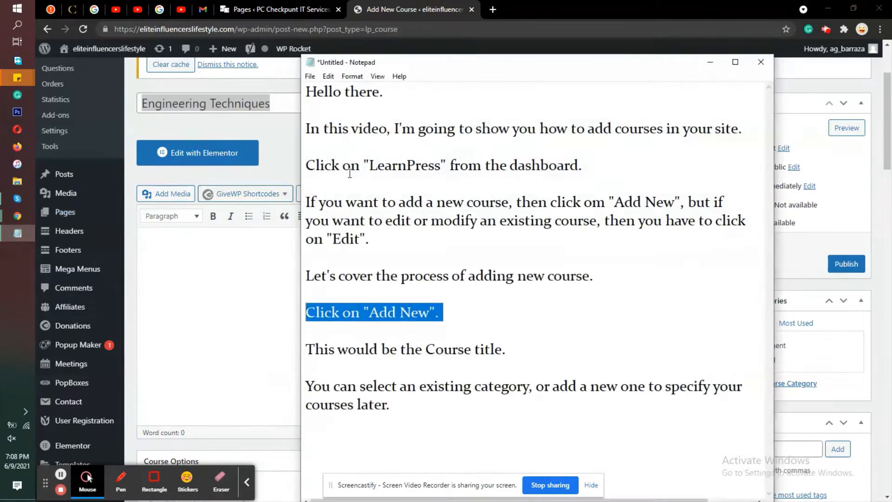
pyautogui.moveTo(307, 348); pyautogui.dragTo(551, 346)
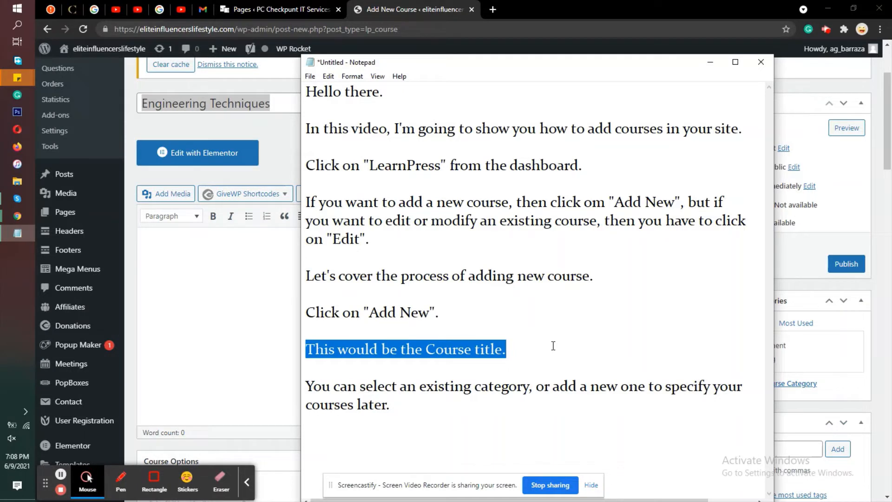
pyautogui.moveTo(426, 404); pyautogui.dragTo(309, 389)
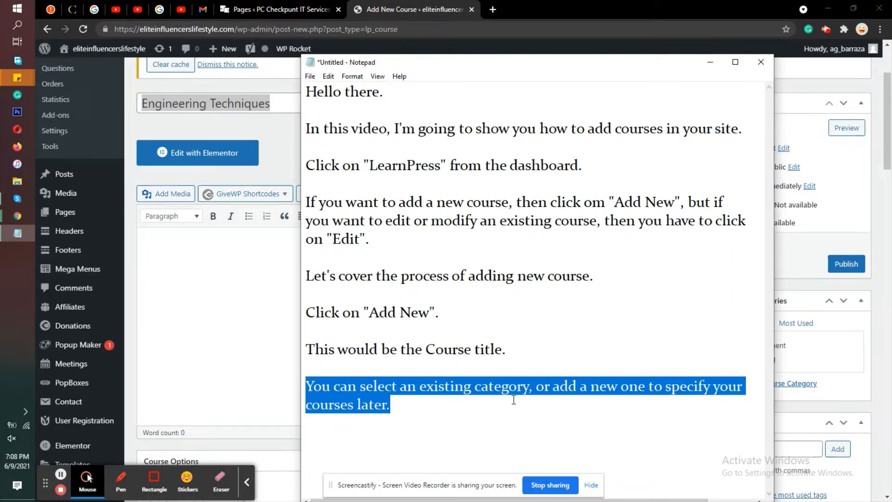
# Step: Back in Chrome, select and clear the Marketing course category, and open the form for adding a new course category
pyautogui.click(812, 259)
pyautogui.scroll(-3, 813, 253)
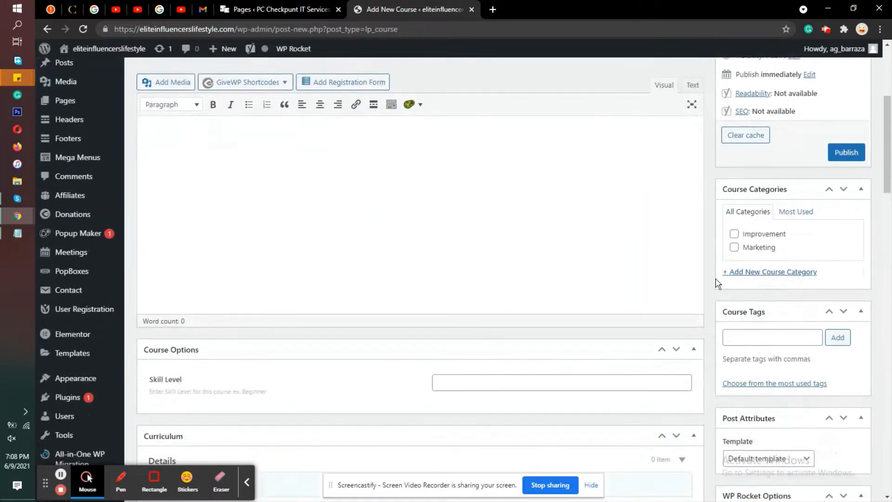
pyautogui.click(734, 248)
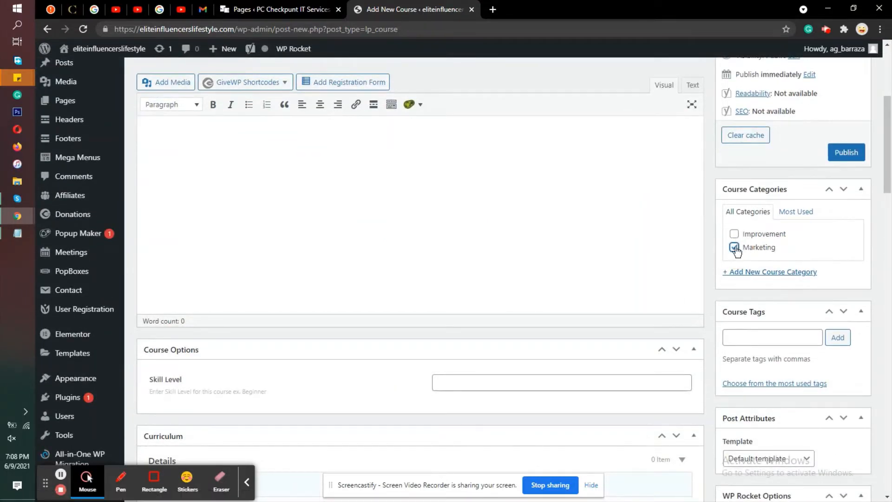
pyautogui.click(736, 249)
pyautogui.click(757, 273)
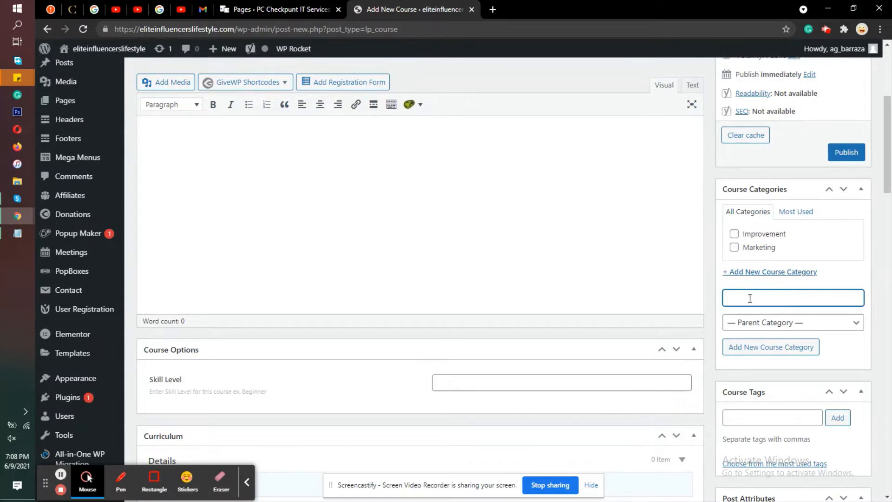
# Step: Enter "This would be the description of the course" as the course's description text
pyautogui.click(721, 166)
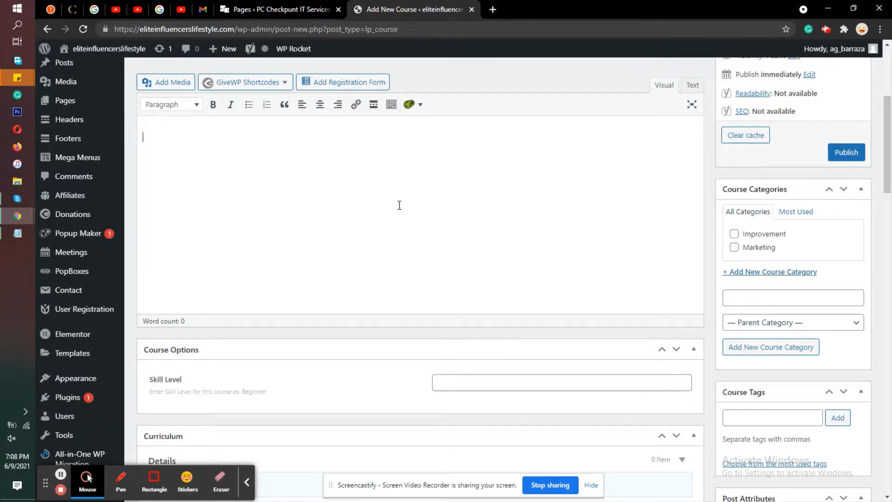
pyautogui.write('is would be the')
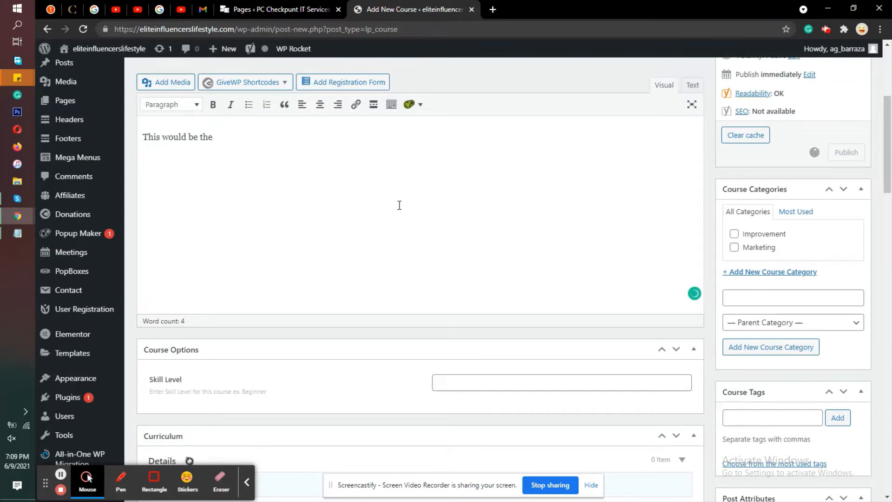
pyautogui.write('description of the course.')
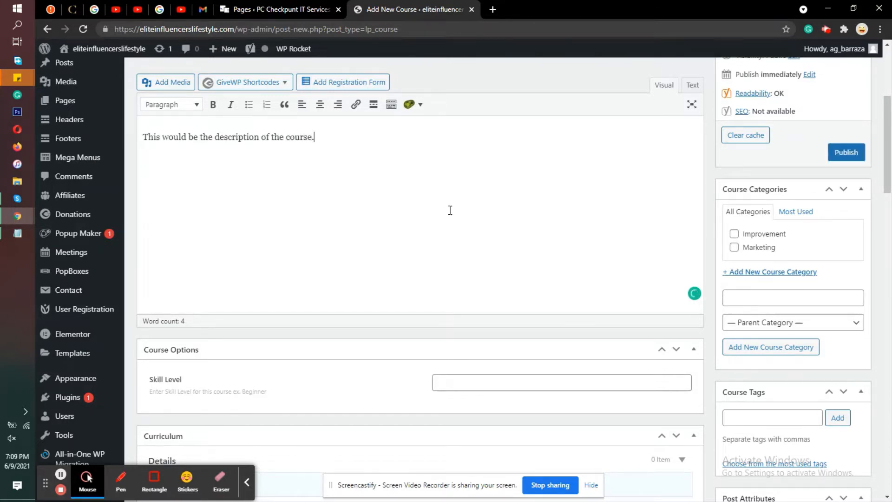
# Step: Set the course's skill level to Beginner
pyautogui.scroll(-3, 450, 210)
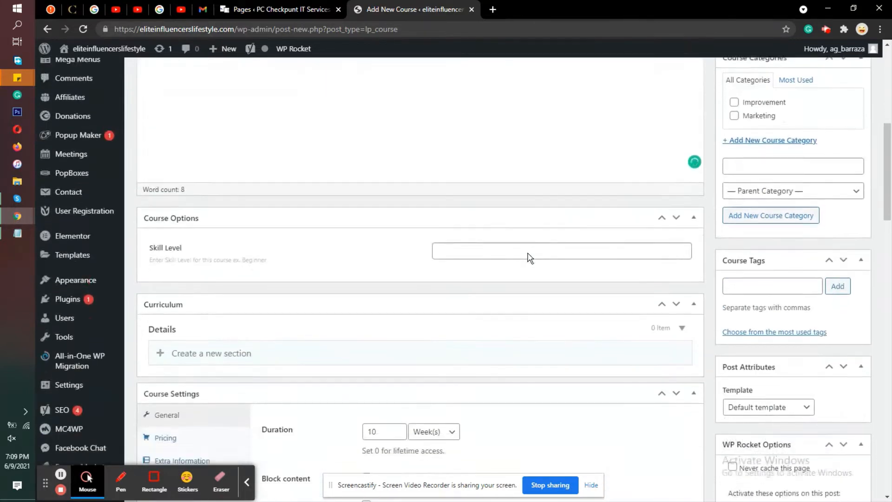
pyautogui.click(482, 216)
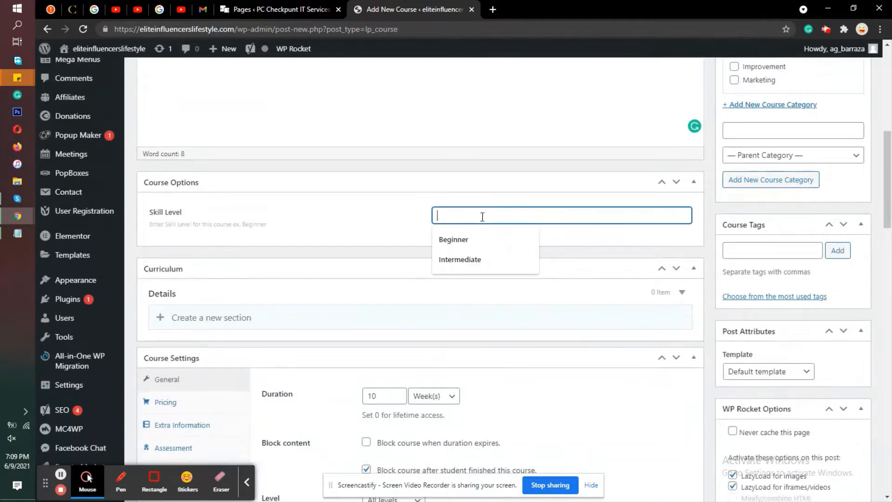
pyautogui.click(470, 243)
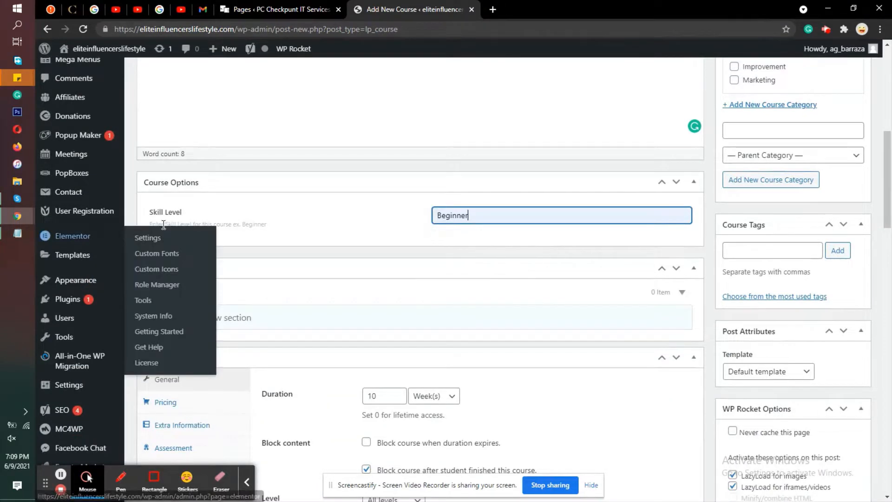
# Step: Highlight the skill level hint and replace the course's skill level with Intermediate
pyautogui.tripleClick(200, 222)
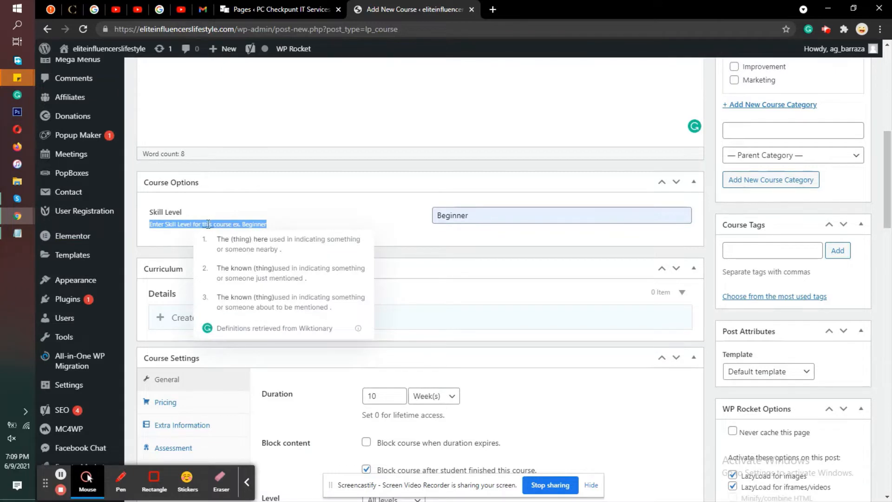
pyautogui.doubleClick(453, 221)
pyautogui.press('BackSpace')
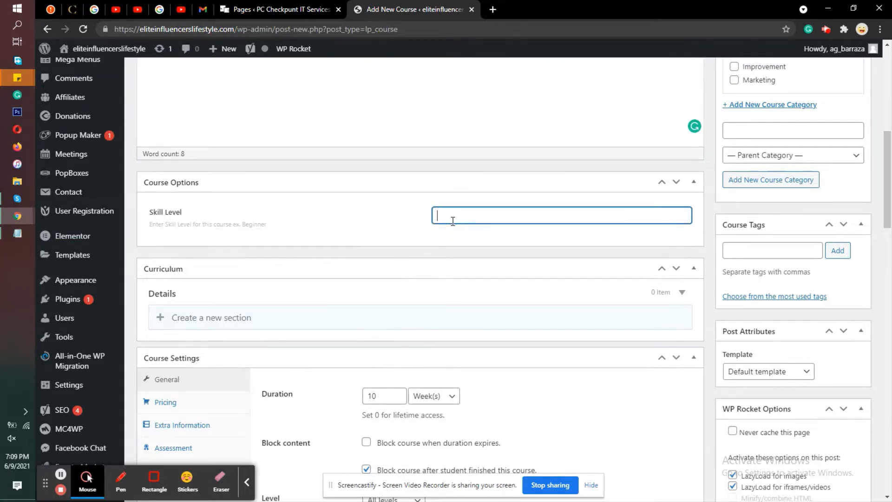
pyautogui.write('In')
pyautogui.click(460, 240)
# Step: Set the course duration to 6 weeks in the general course settings
pyautogui.scroll(-3, 300, 233)
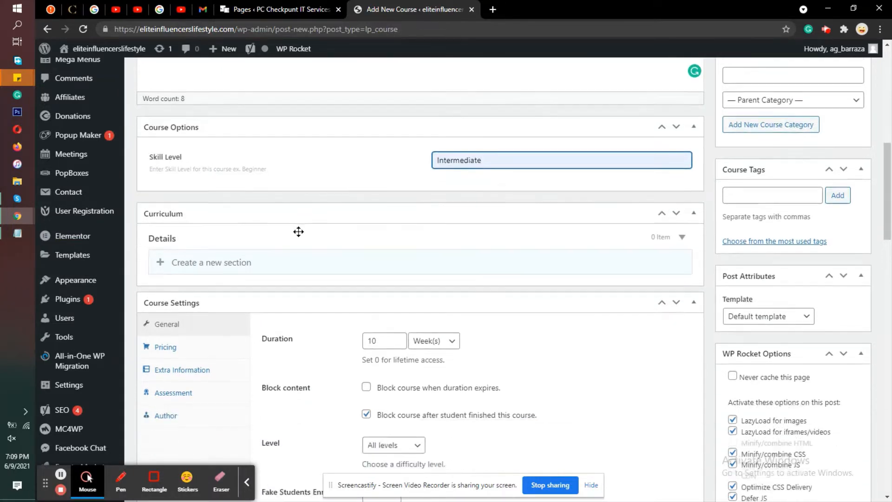
pyautogui.scroll(-1, 302, 234)
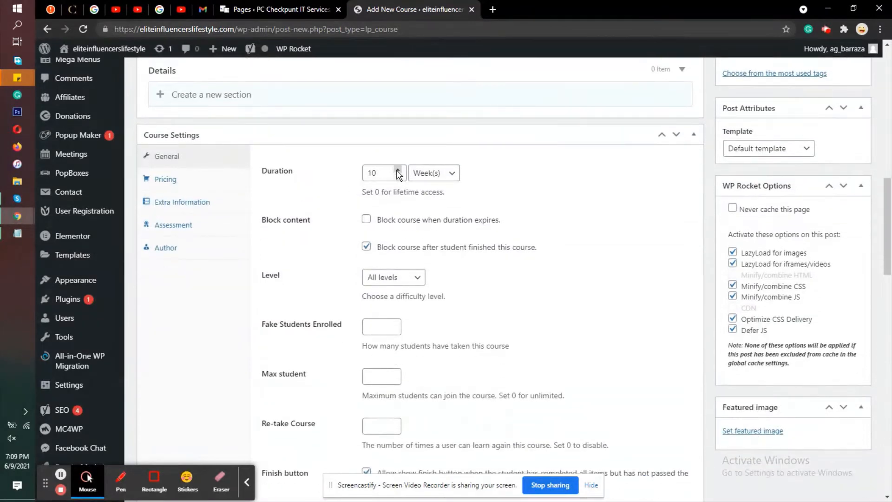
pyautogui.click(398, 176)
pyautogui.click(398, 177)
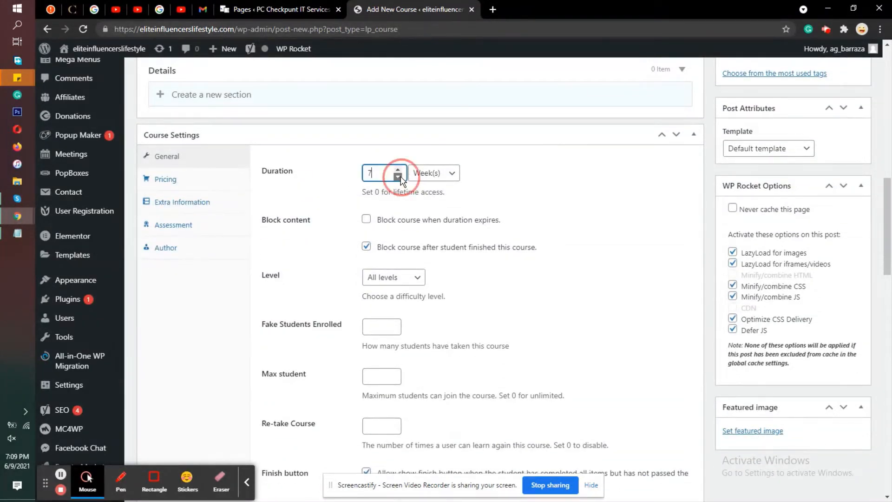
pyautogui.click(398, 177)
pyautogui.click(399, 177)
pyautogui.scroll(-2, 298, 200)
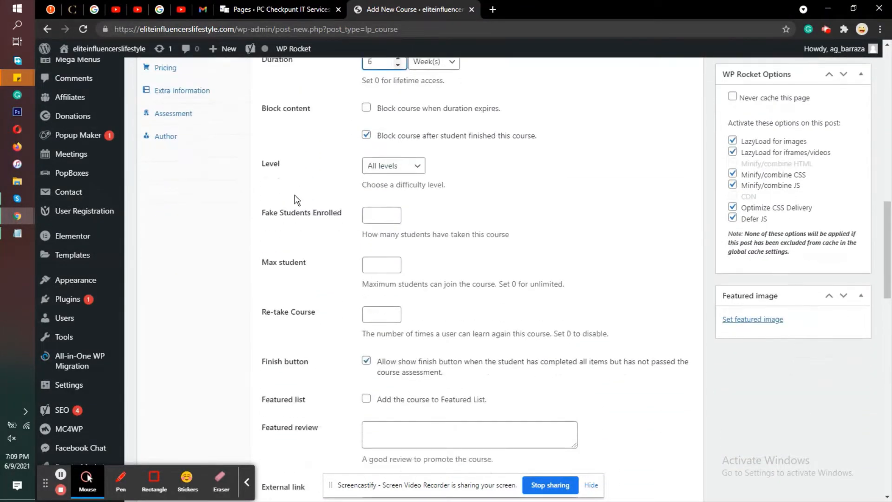
# Step: Highlight the block-on-expiry option text, then set the course's fake enrolled students to 13 and maximum students to 40
pyautogui.tripleClick(415, 107)
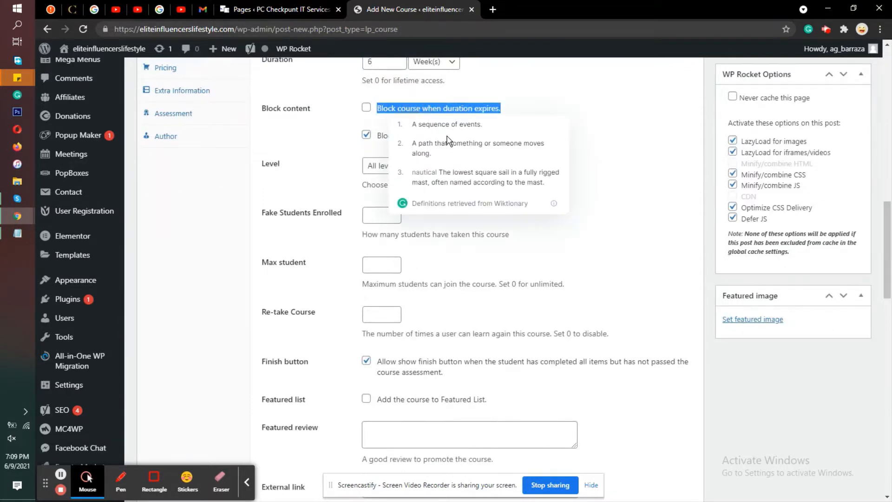
pyautogui.click(326, 149)
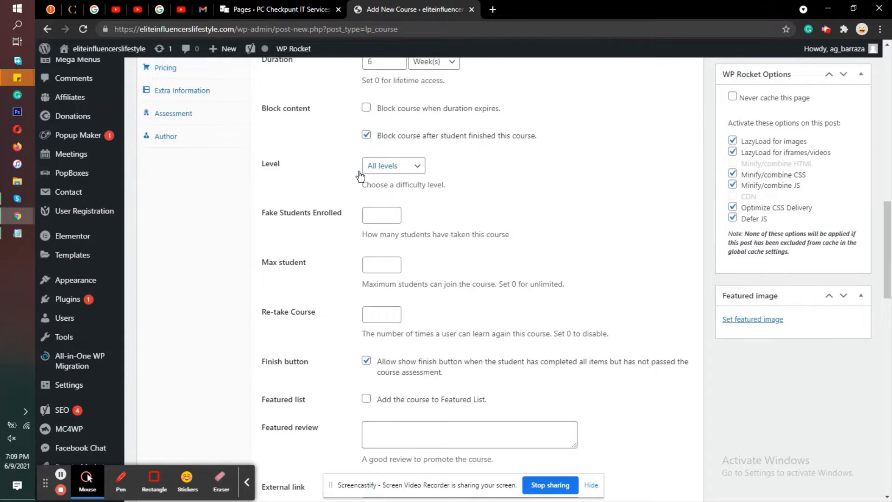
pyautogui.click(369, 214)
pyautogui.write('13')
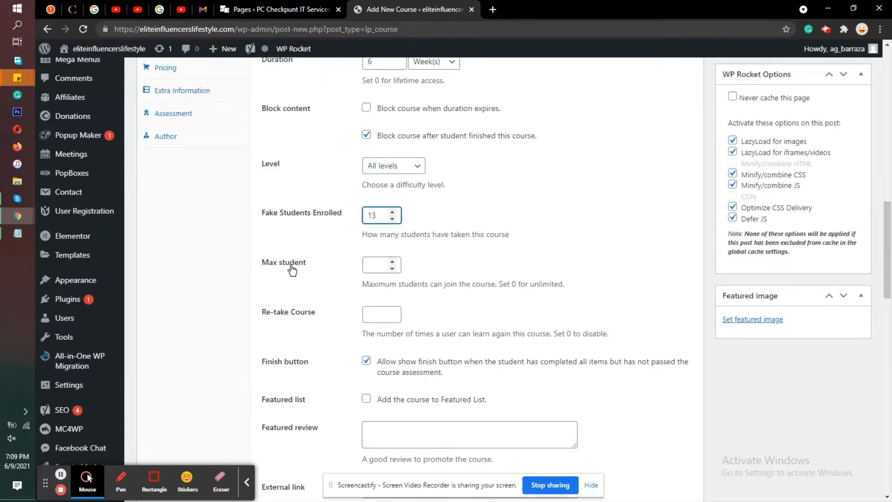
pyautogui.click(368, 263)
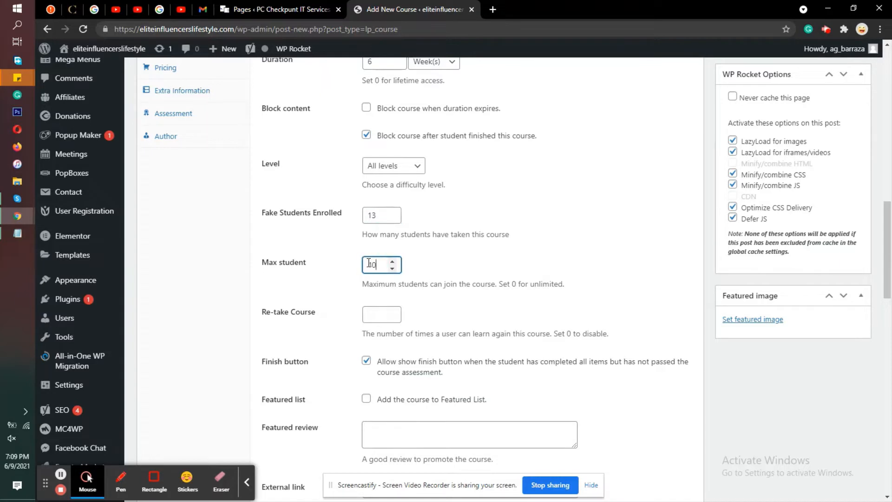
pyautogui.write('40')
# Step: Highlight the re-take course hint and set conversation-of-men-P87T9X4-610x610-1.jpg from the media library as the course's featured image
pyautogui.scroll(-3, 427, 296)
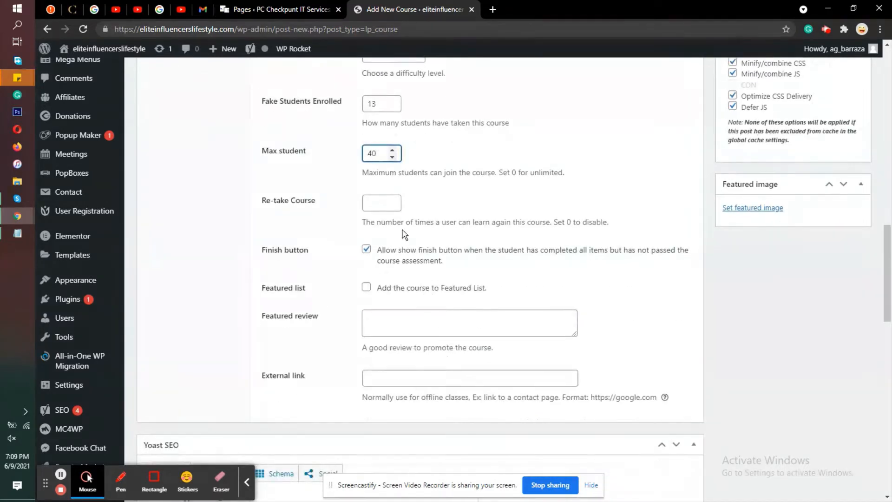
pyautogui.click(400, 224)
pyautogui.tripleClick(401, 224)
pyautogui.click(623, 192)
pyautogui.click(743, 208)
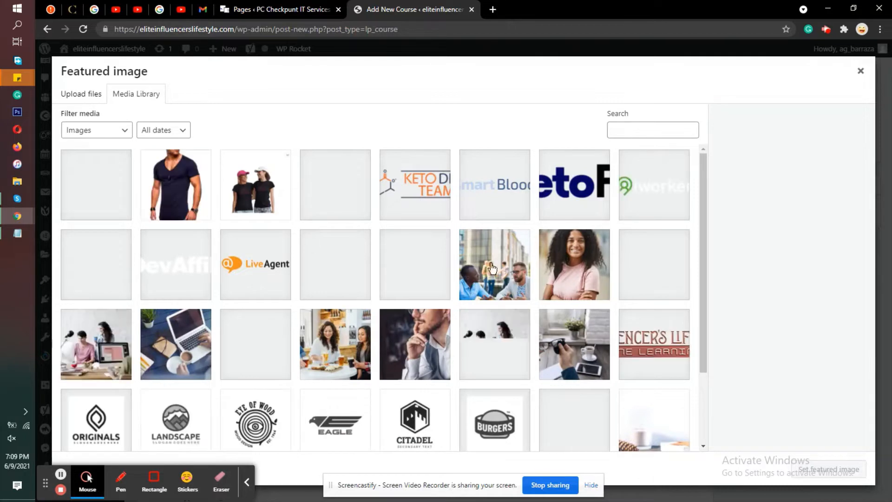
pyautogui.click(494, 269)
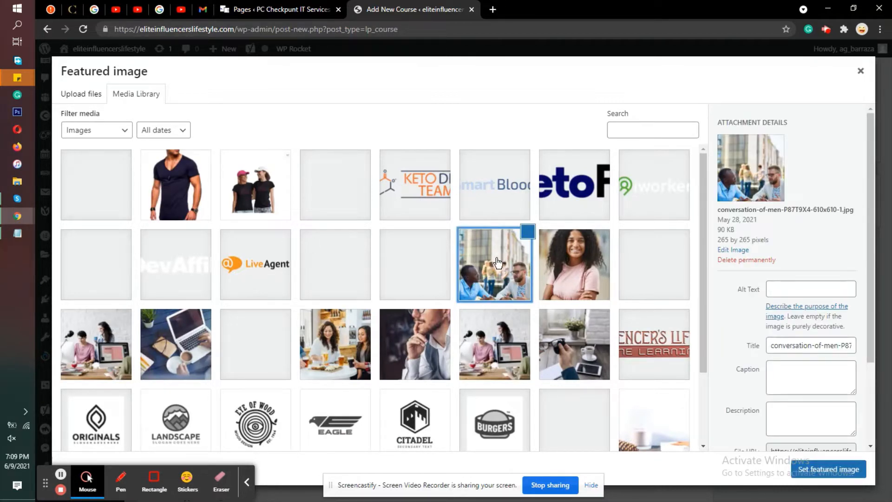
pyautogui.click(496, 268)
pyautogui.click(496, 268)
pyautogui.click(820, 469)
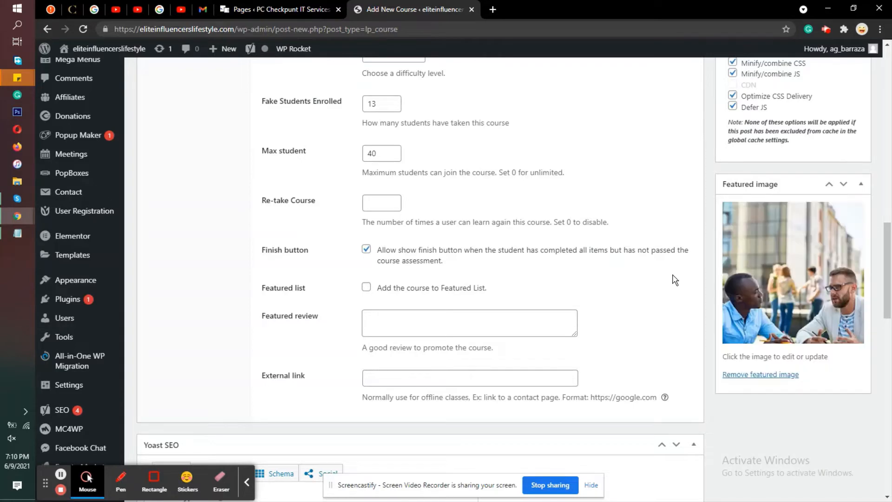
# Step: Set the course's regular price to 250 USD in the pricing settings and highlight the hint about free courses
pyautogui.scroll(1, 747, 215)
pyautogui.scroll(5, 253, 145)
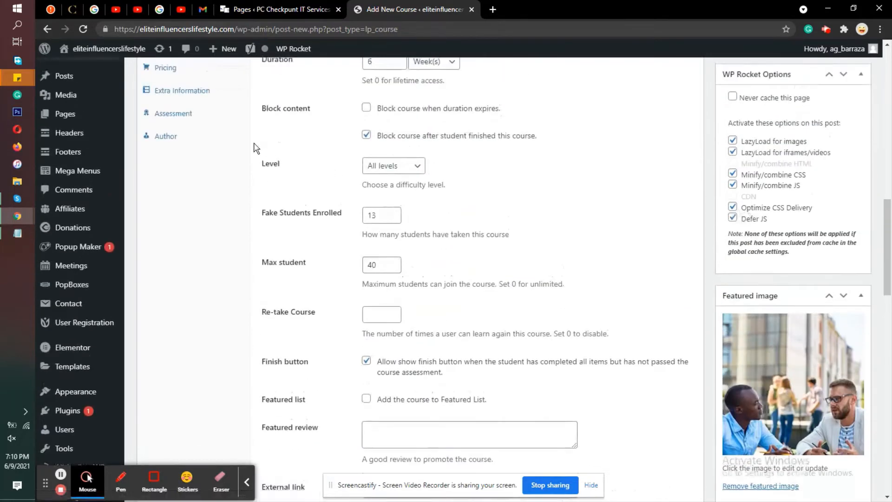
pyautogui.click(184, 235)
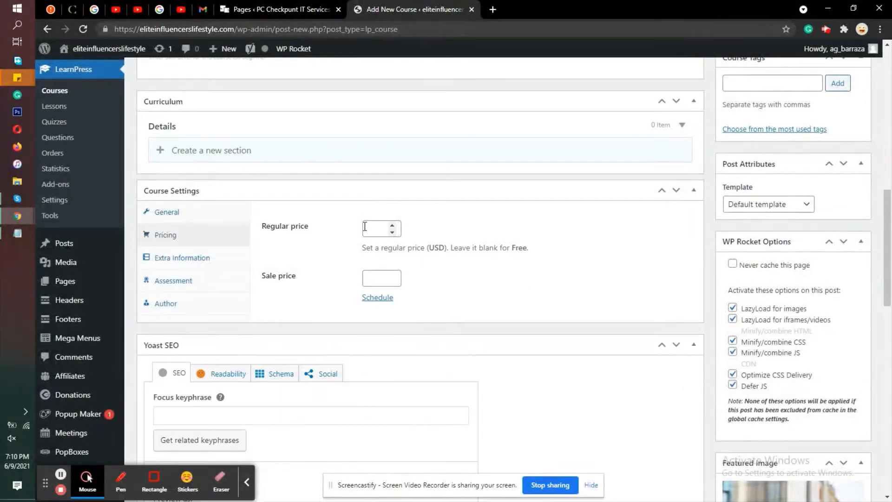
pyautogui.click(366, 228)
pyautogui.tripleClick(524, 245)
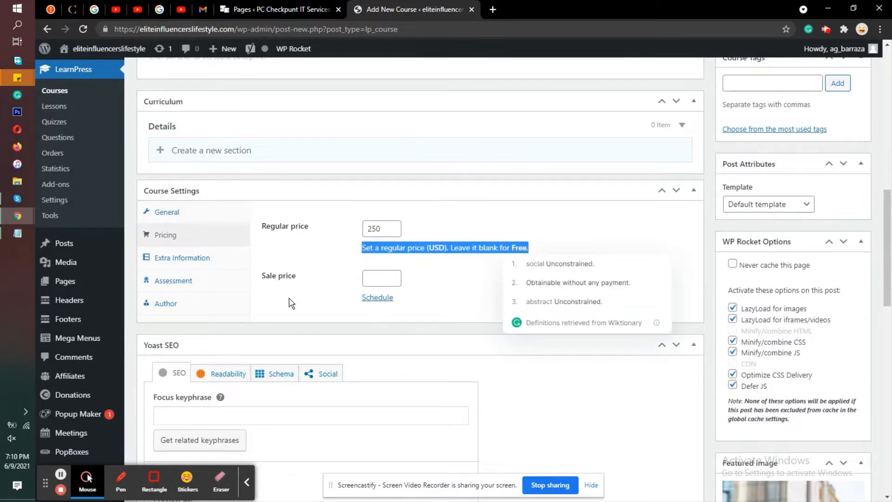
# Step: Publish the course and open its public page in a new browser tab
pyautogui.scroll(6, 609, 243)
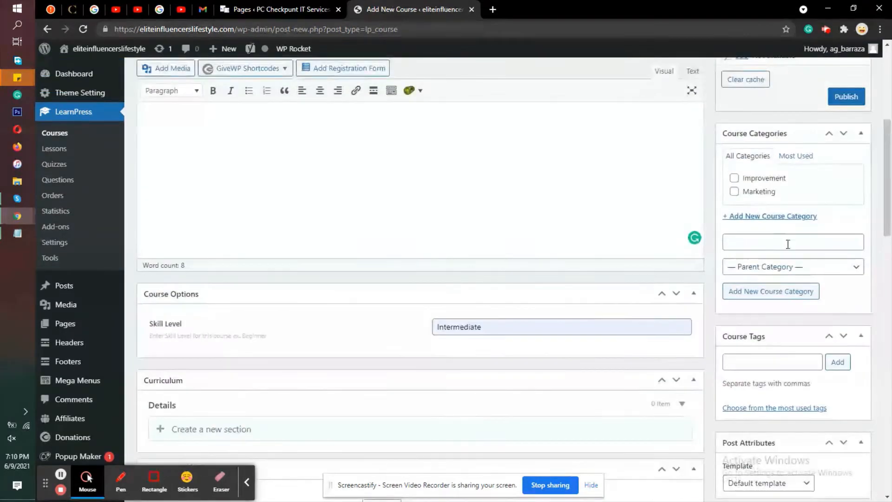
pyautogui.scroll(2, 788, 244)
pyautogui.click(845, 208)
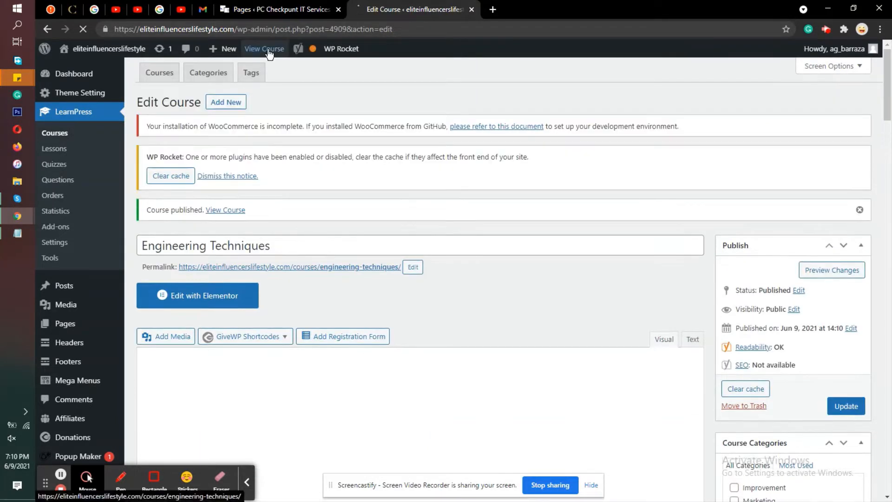
pyautogui.rightClick(269, 49)
pyautogui.click(288, 59)
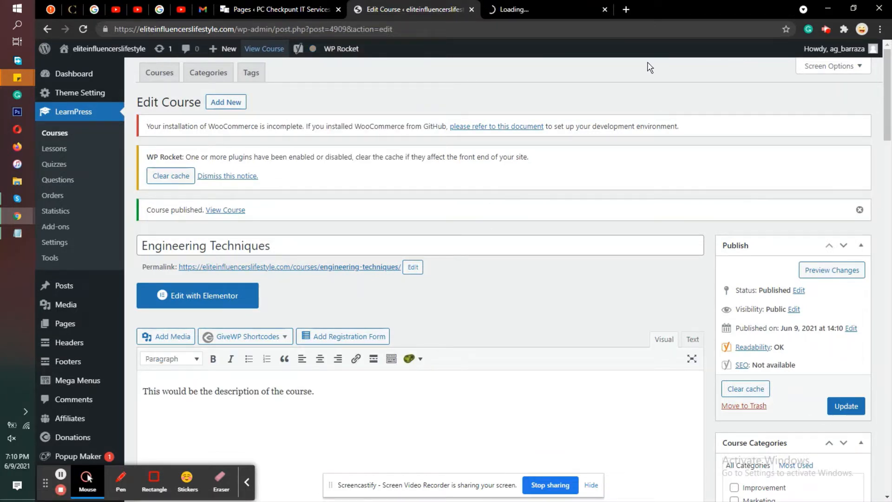
pyautogui.click(557, 7)
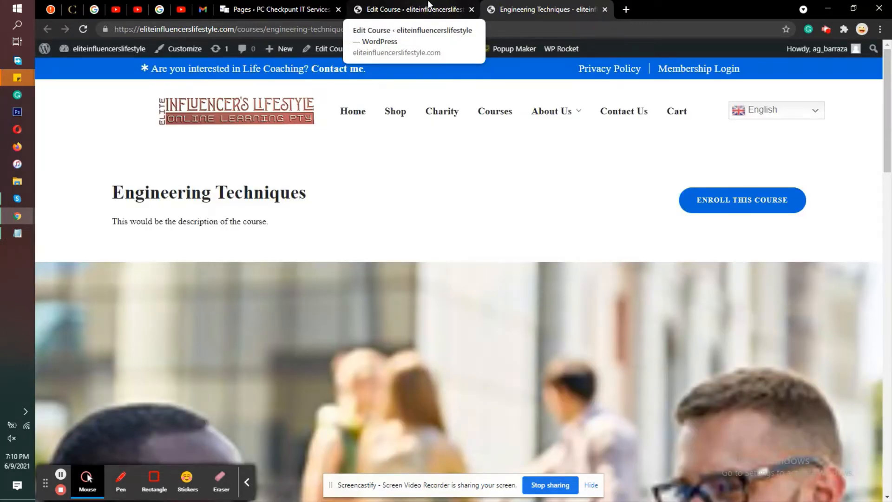
# Step: Examine the course title and description at the start of the published course page
pyautogui.tripleClick(144, 222)
pyautogui.tripleClick(205, 191)
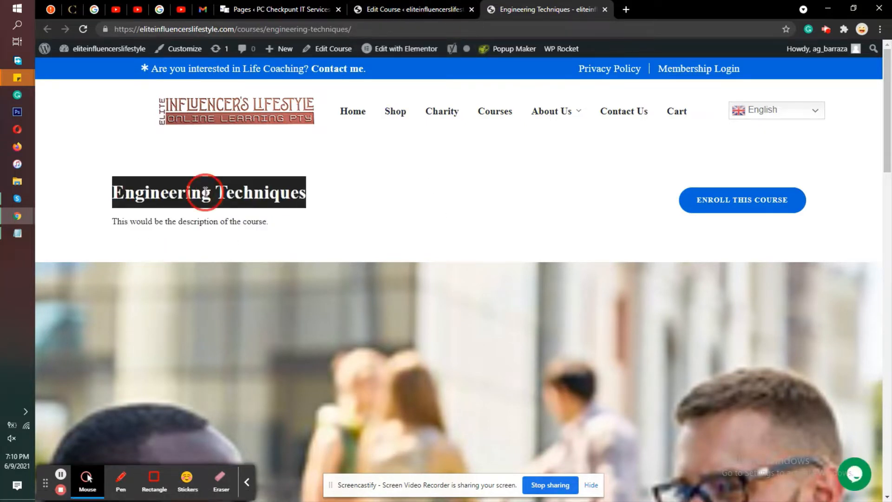
pyautogui.tripleClick(160, 221)
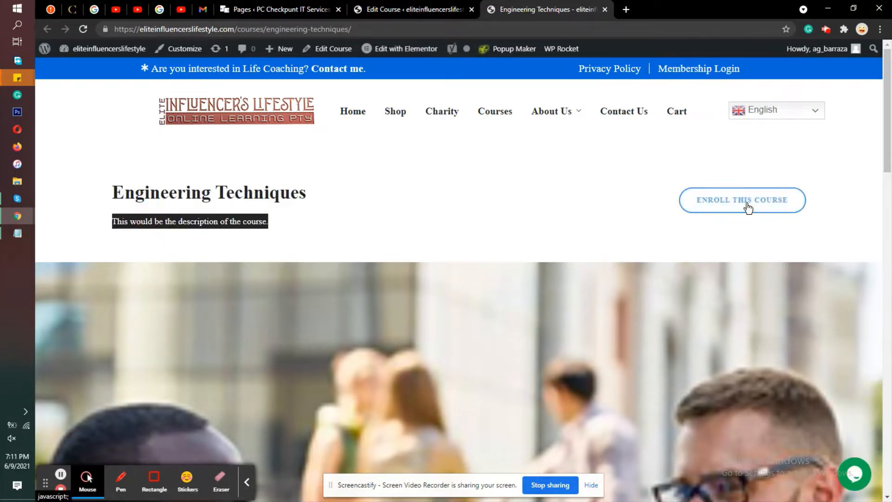
pyautogui.scroll(-5, 482, 203)
pyautogui.scroll(5, 496, 207)
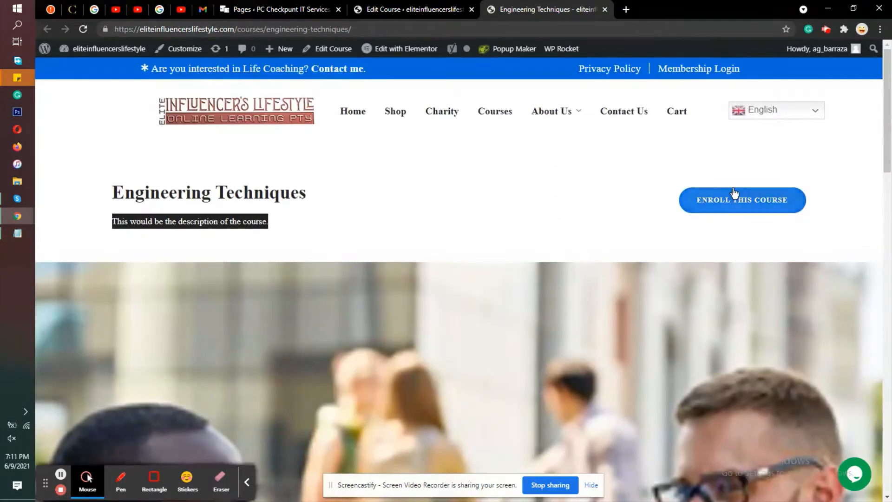
# Step: Follow the page's Enroll This Course link and examine the course price and the overview description
pyautogui.click(730, 202)
pyautogui.scroll(-19, 729, 203)
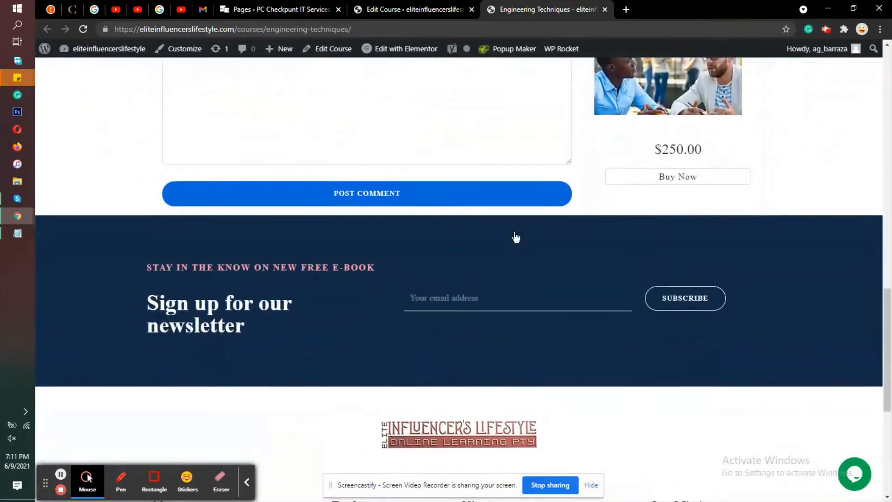
pyautogui.scroll(5, 514, 235)
pyautogui.doubleClick(683, 241)
pyautogui.click(684, 243)
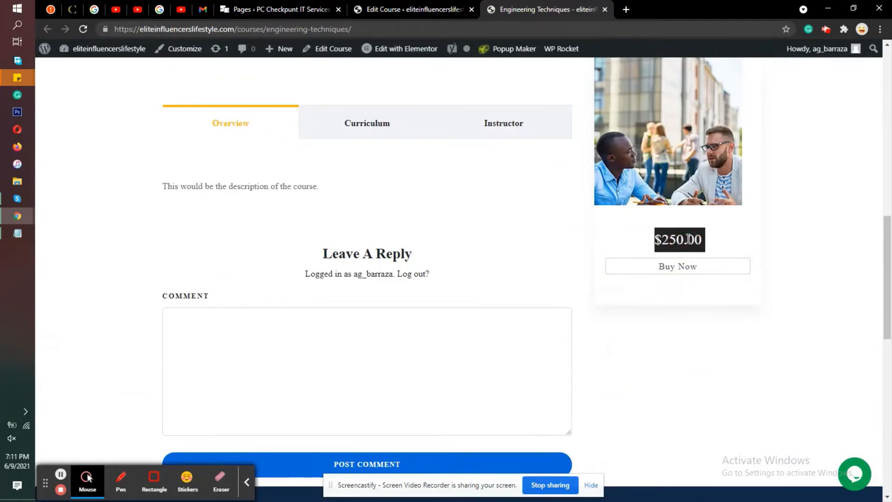
pyautogui.doubleClick(294, 188)
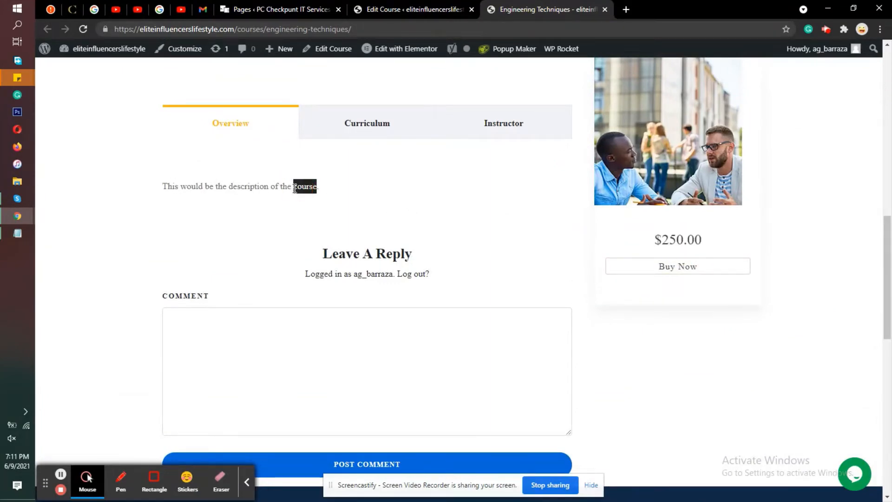
pyautogui.click(294, 188)
# Step: Examine the duration, skill level and enrolled students shown in the published page's course summary
pyautogui.scroll(4, 468, 197)
pyautogui.scroll(3, 467, 200)
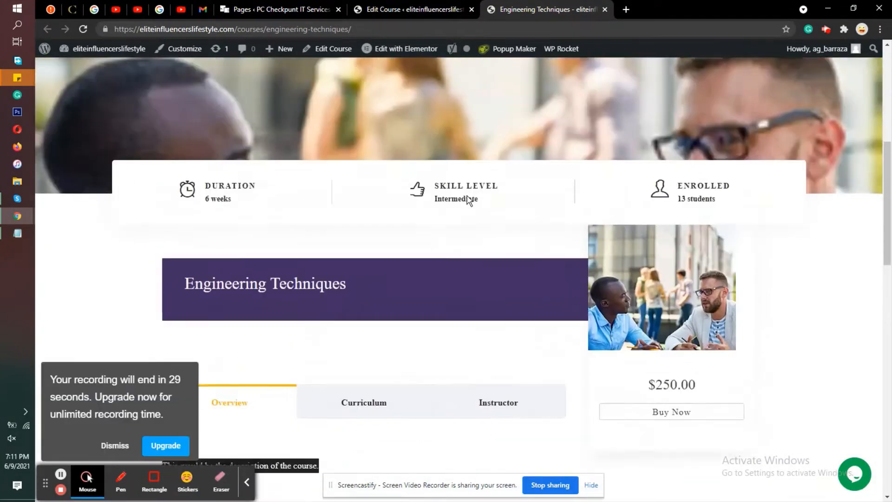
pyautogui.click(220, 241)
pyautogui.doubleClick(220, 240)
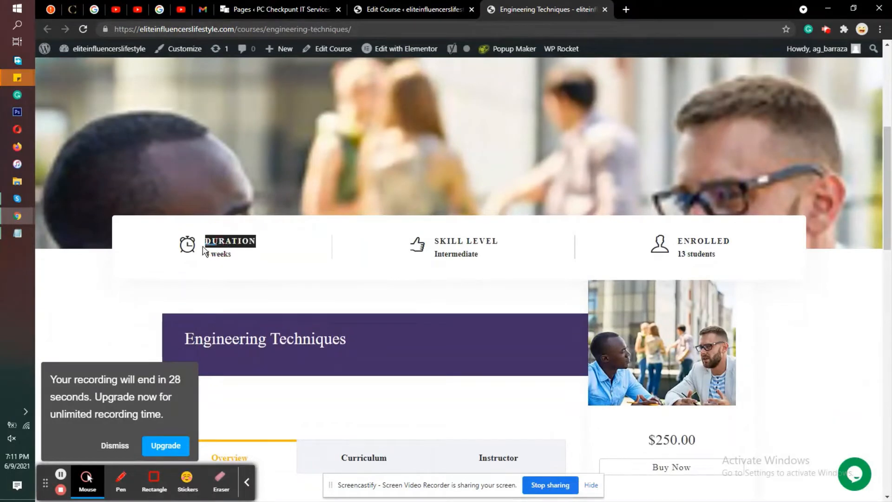
pyautogui.doubleClick(465, 242)
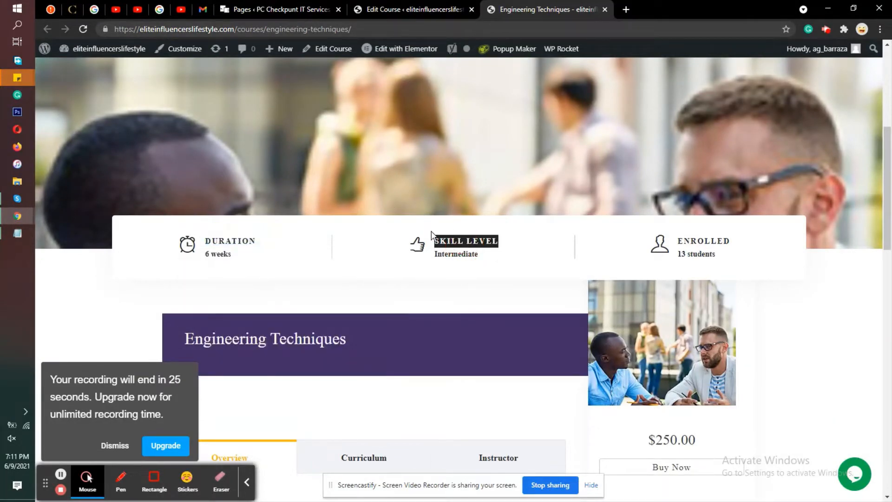
pyautogui.doubleClick(702, 240)
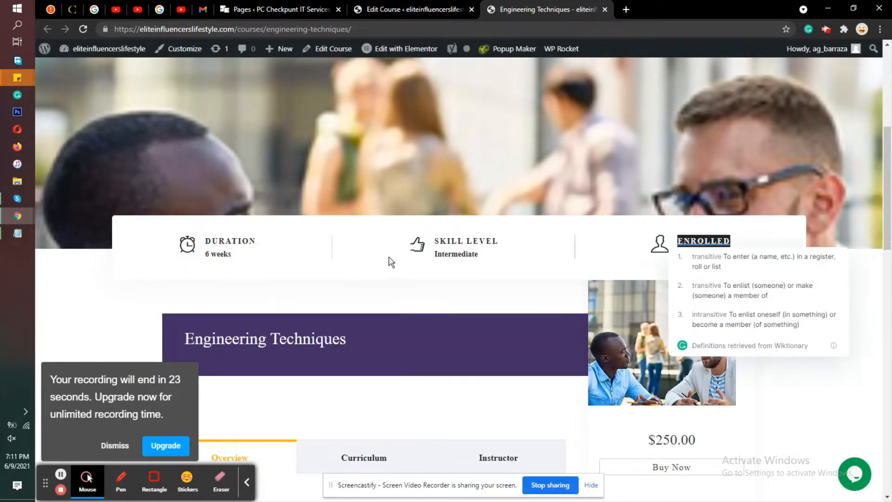
# Step: Look through the Curriculum, Instructor and Overview sections of the published course page, ending on Curriculum
pyautogui.scroll(-5, 384, 248)
pyautogui.click(362, 187)
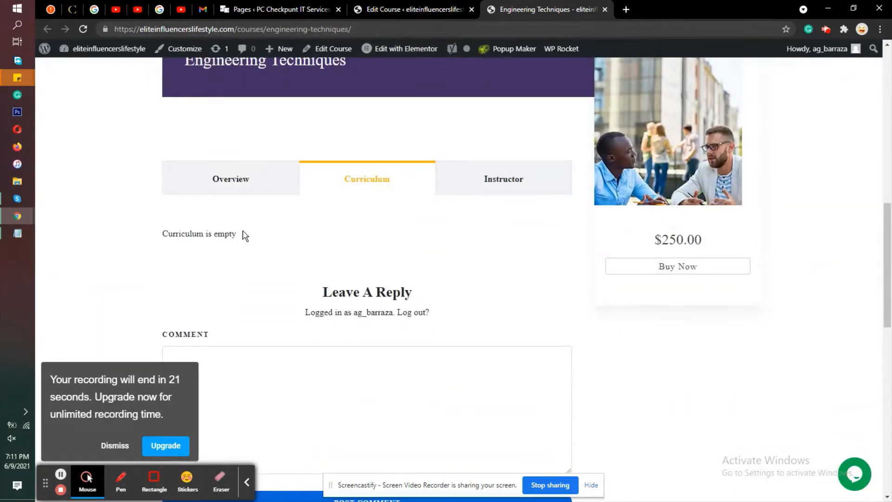
pyautogui.click(507, 185)
pyautogui.click(225, 180)
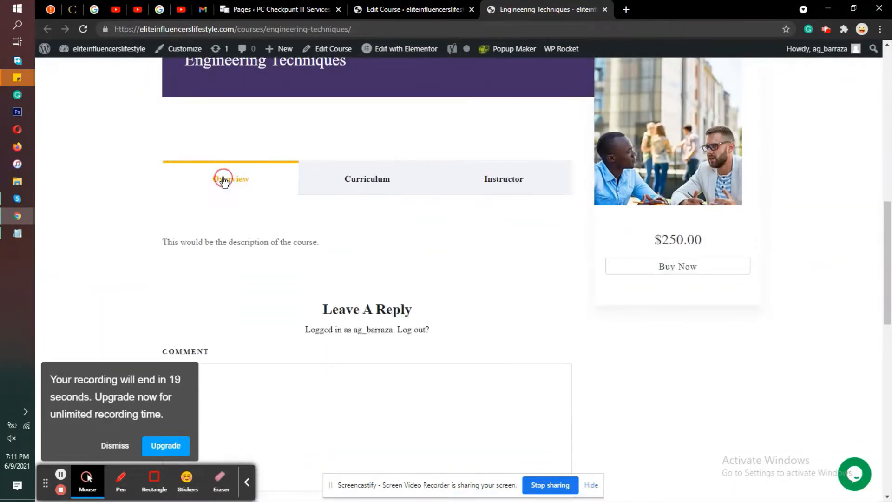
pyautogui.click(367, 182)
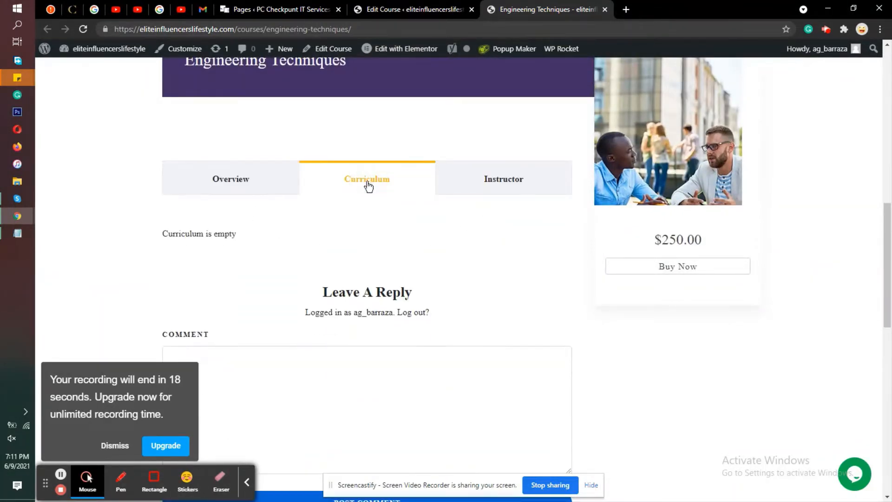
# Step: Switch to Notepad and add the line "In the next video, I will cover the lessons." at the end of the notes
pyautogui.click(14, 232)
pyautogui.click(412, 409)
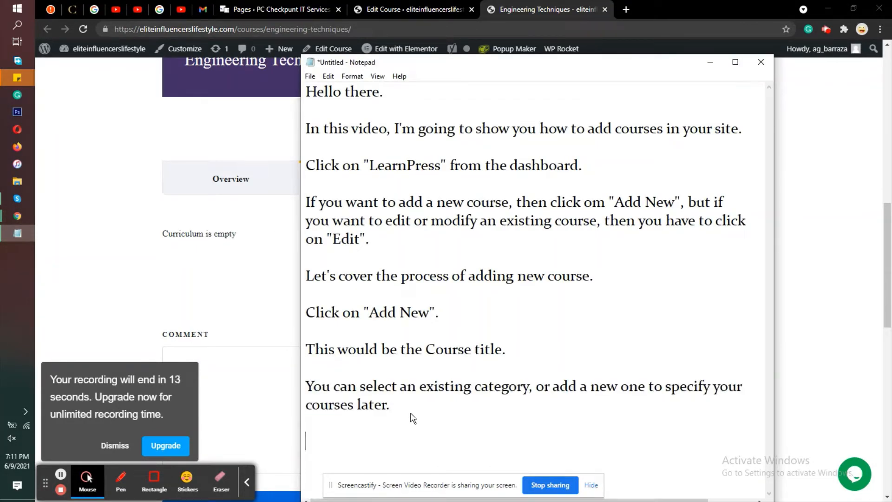
pyautogui.write('In r')
pyautogui.press('BackSpace')
pyautogui.write('the b')
pyautogui.press('BackSpace')
pyautogui.write('next ')
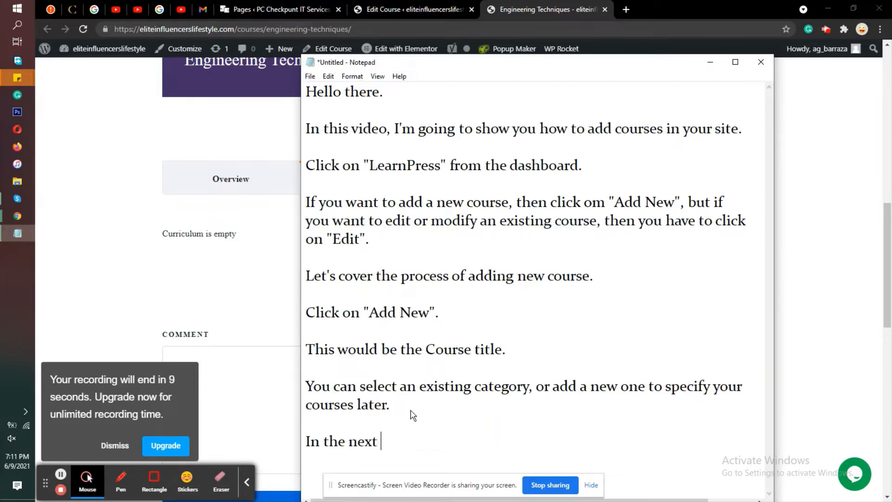
pyautogui.write('video, I will co')
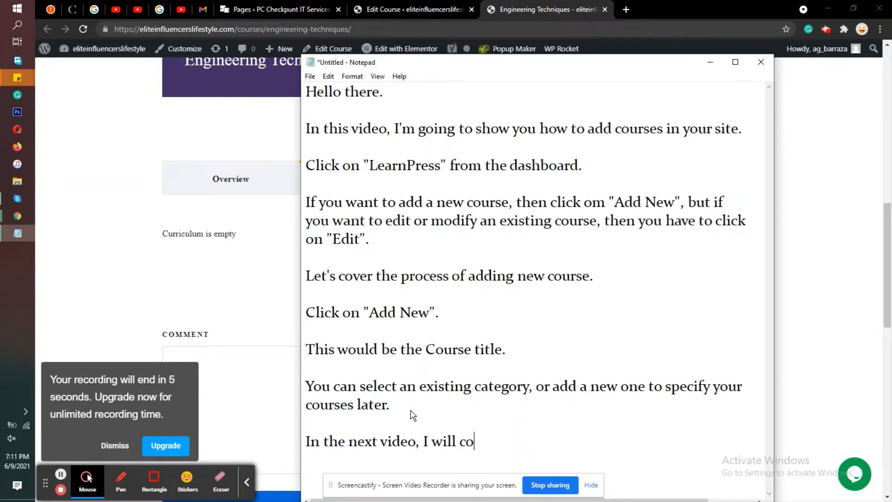
pyautogui.write('ver the lessons.')
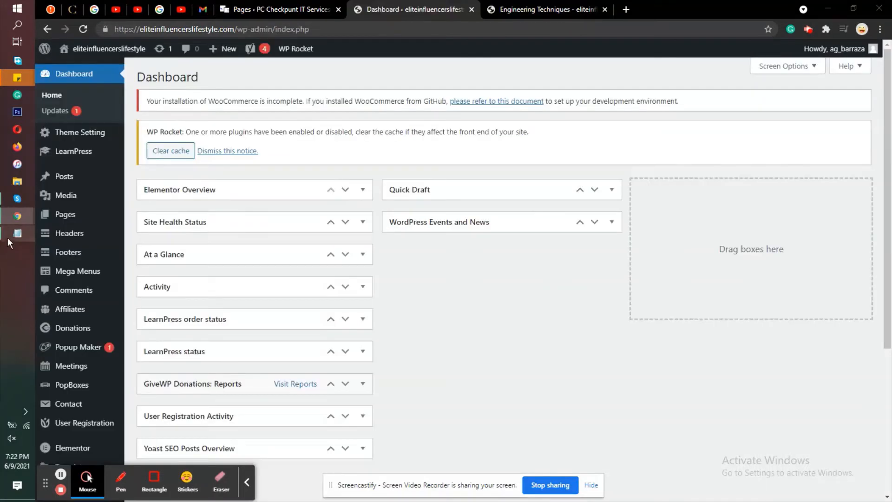
# Step: Bring up the Notepad notes and highlight the "Part 2 of the lesson video:" heading and the sentence about adding lessons to the course
pyautogui.click(17, 233)
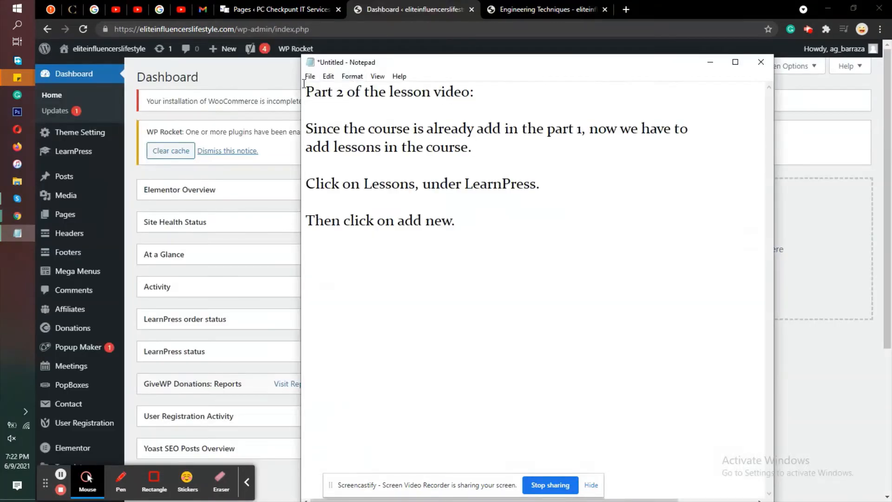
pyautogui.moveTo(306, 92); pyautogui.dragTo(475, 98)
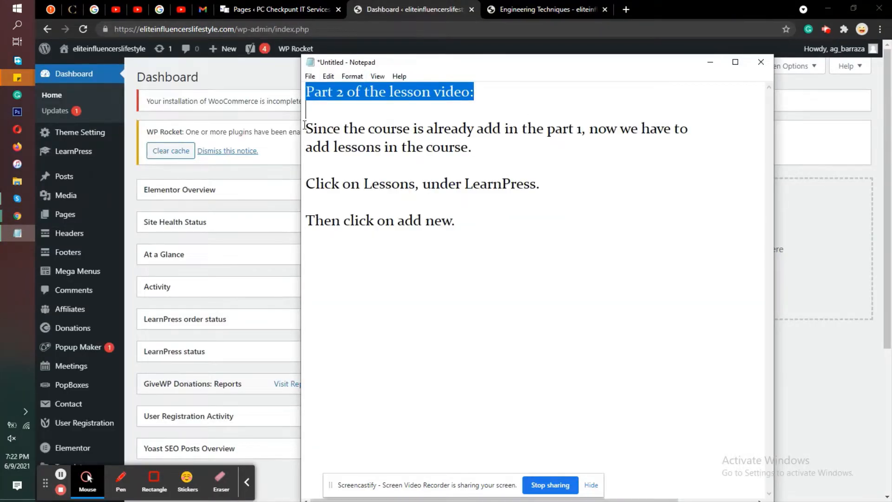
pyautogui.moveTo(304, 126); pyautogui.dragTo(594, 142)
pyautogui.click(589, 129)
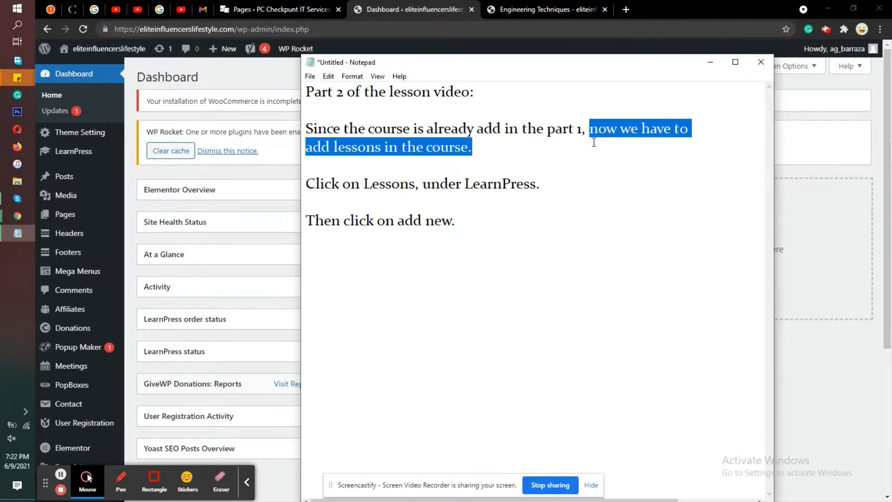
# Step: Highlight the "Click on Lessons, under LearnPress." note, and open the LearnPress lessons list in WordPress
pyautogui.moveTo(306, 182); pyautogui.dragTo(574, 186)
pyautogui.click(208, 168)
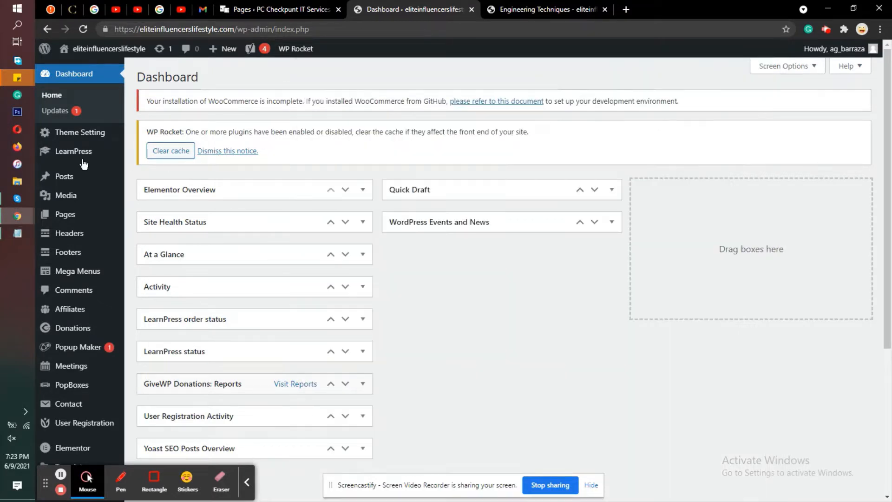
pyautogui.moveTo(81, 158)
pyautogui.click(139, 168)
pyautogui.click(134, 153)
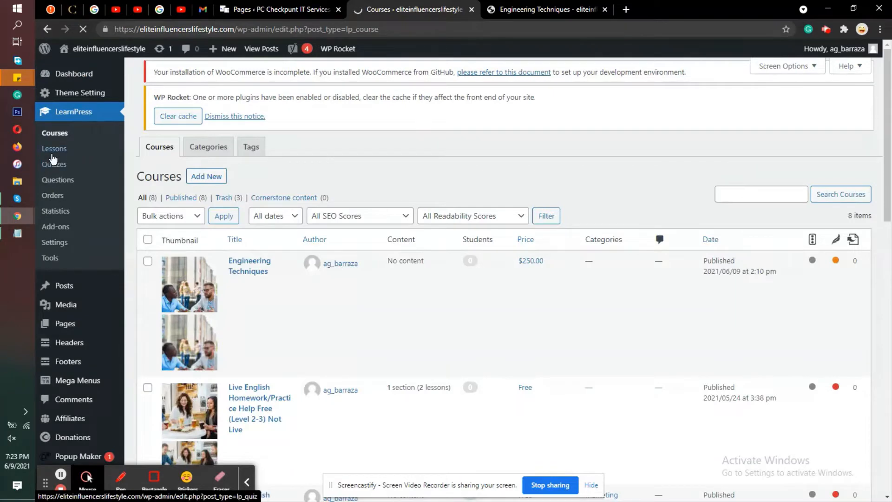
pyautogui.click(54, 149)
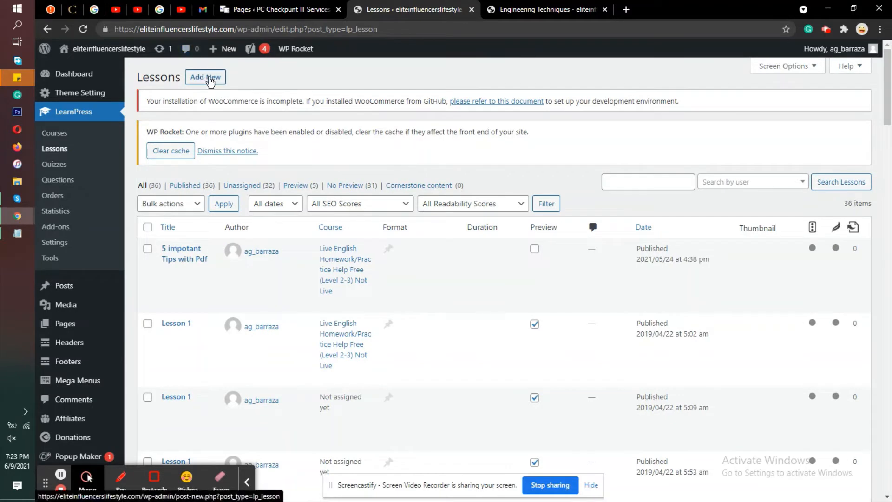
# Step: Start a new LearnPress lesson and highlight the "Then click on add new." line in the Notepad notes
pyautogui.click(201, 79)
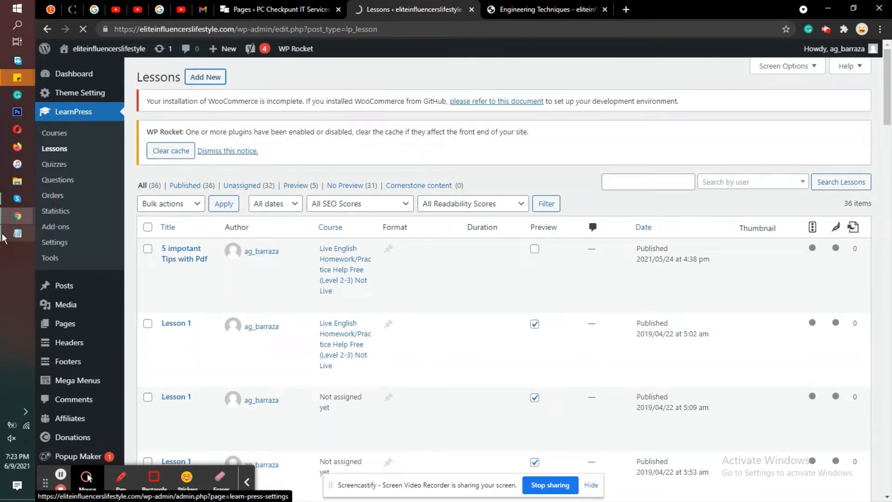
pyautogui.click(17, 233)
pyautogui.doubleClick(365, 218)
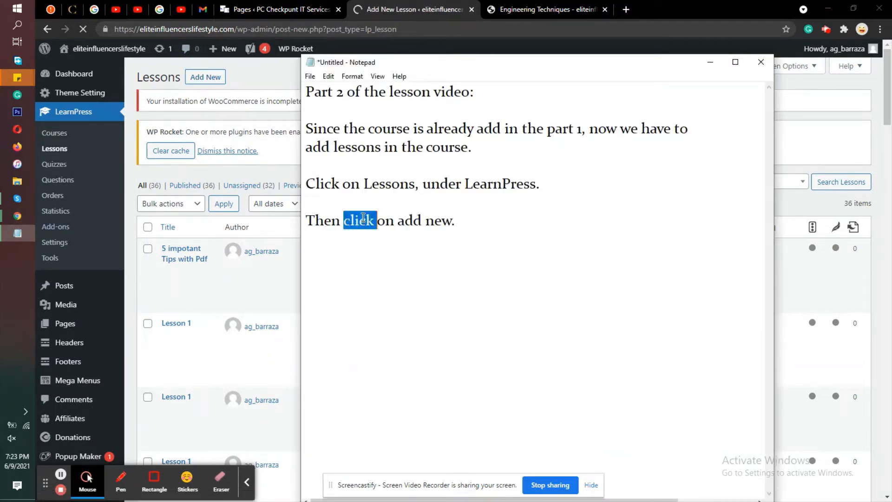
pyautogui.click(365, 219)
pyautogui.moveTo(455, 220); pyautogui.dragTo(306, 219)
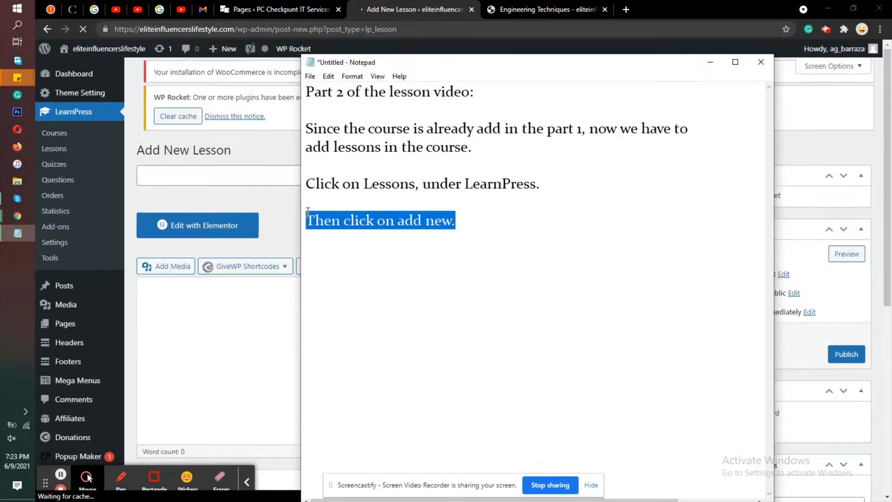
pyautogui.click(274, 194)
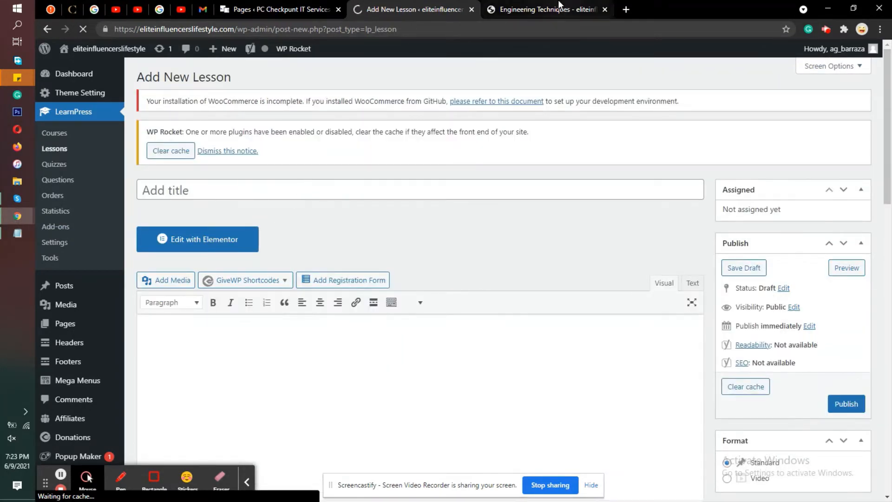
# Step: Title the new lesson "Engineering Techniques Introduction", reusing the course name copied from the published course page
pyautogui.hotkey('ctrl', 'Tab')
pyautogui.tripleClick(223, 193)
pyautogui.rightClick(224, 192)
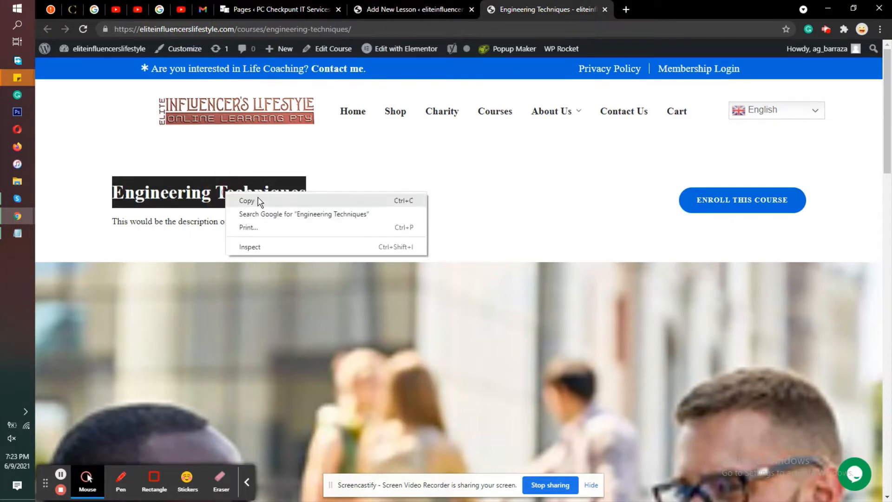
pyautogui.click(258, 198)
pyautogui.click(408, 5)
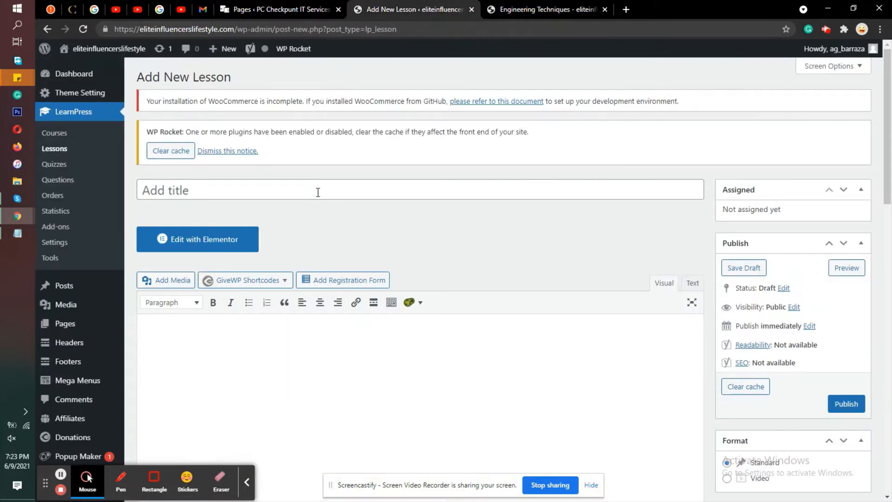
pyautogui.rightClick(333, 185)
pyautogui.click(368, 273)
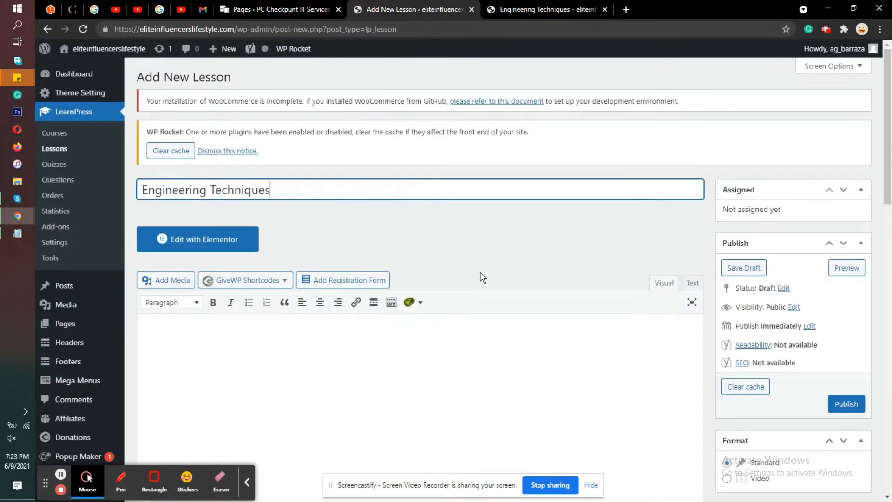
pyautogui.write('Introduction')
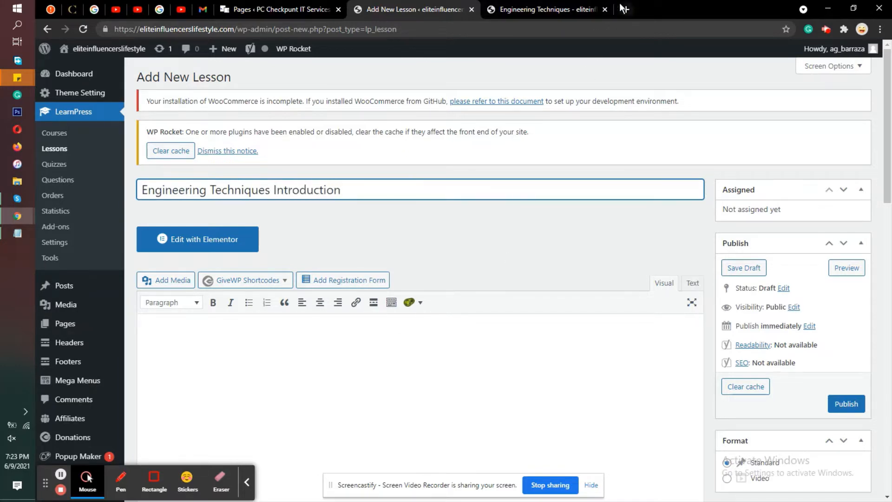
# Step: Enter "Dummy Text" as the lesson's content
pyautogui.scroll(-2, 482, 285)
pyautogui.click(484, 286)
pyautogui.write('D')
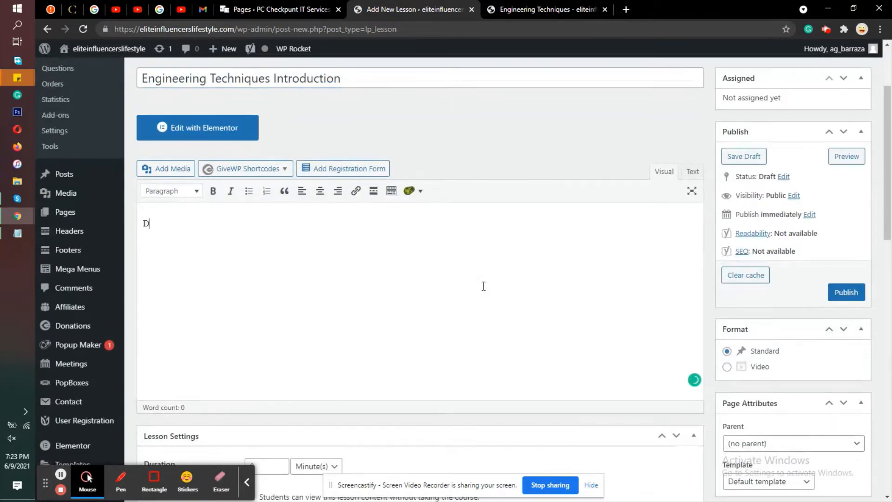
pyautogui.write('ummu')
pyautogui.press('BackSpace')
pyautogui.write('y')
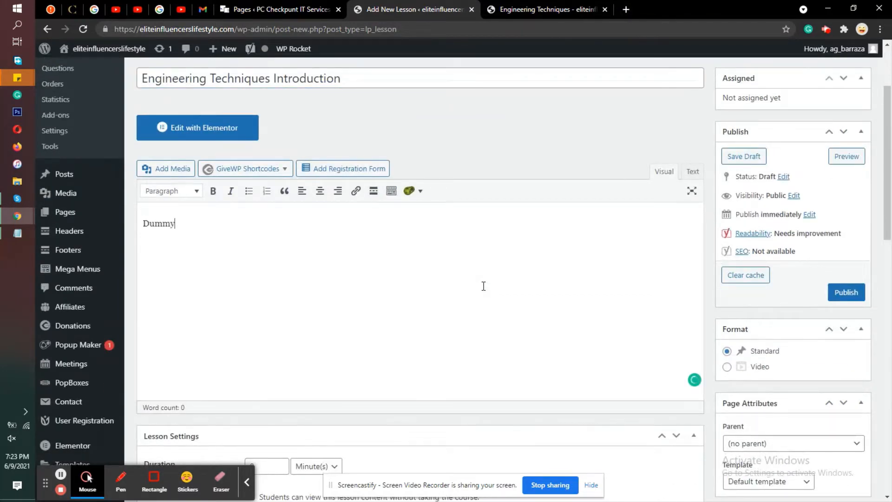
pyautogui.write(' Text')
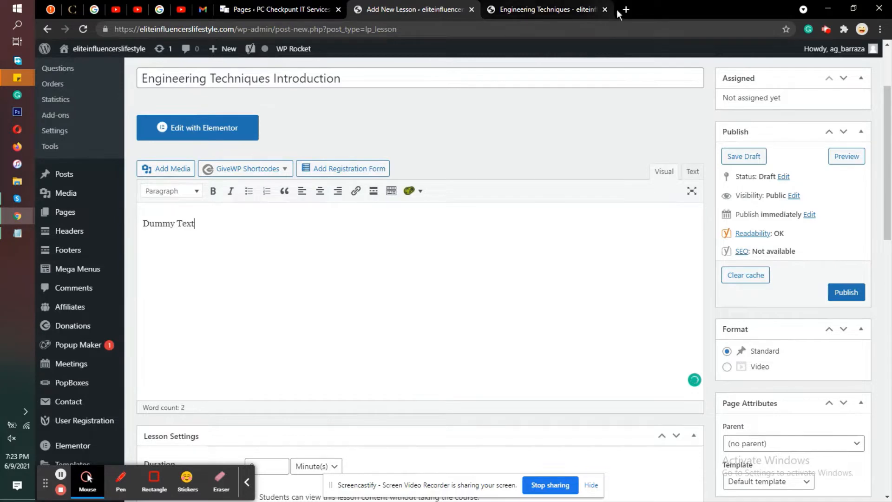
# Step: Search the web for "lorem ipsum" in a new browser tab and copy the "What is Lorem Ipsum?" paragraph from lipsum.com
pyautogui.hotkey('ctrl', 't')
pyautogui.write('lorem')
pyautogui.press('Down')
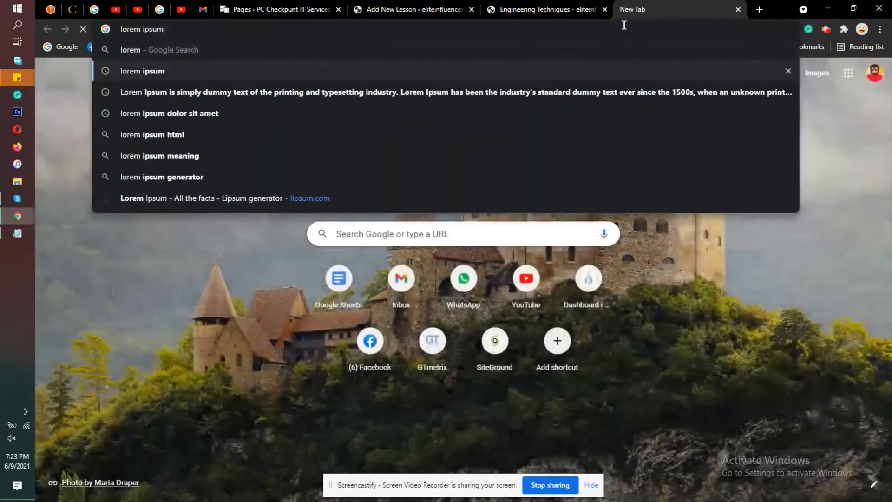
pyautogui.press('Return')
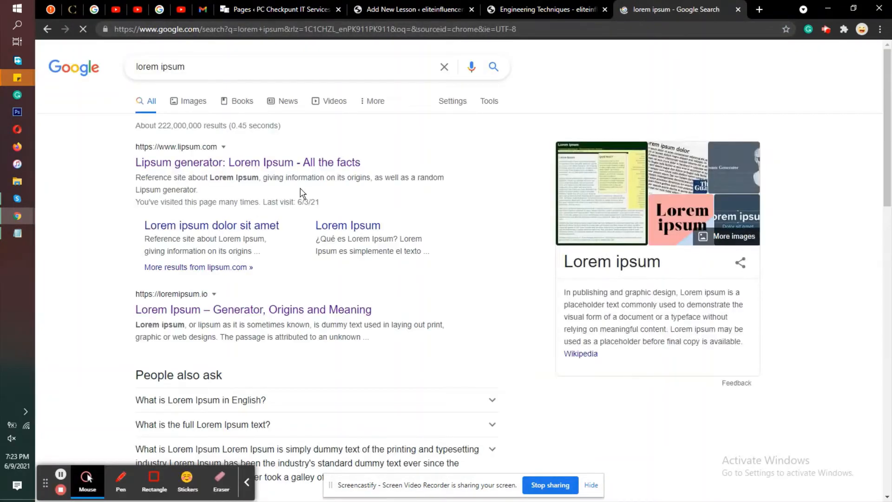
pyautogui.click(295, 162)
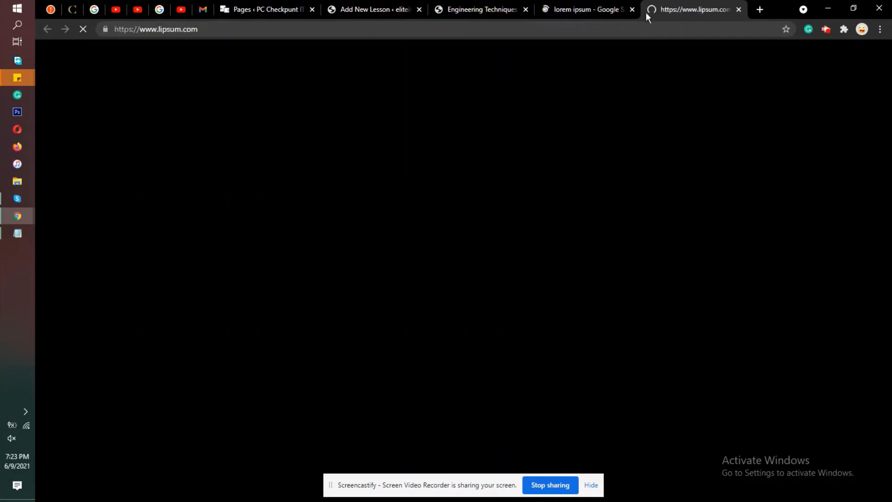
pyautogui.click(632, 9)
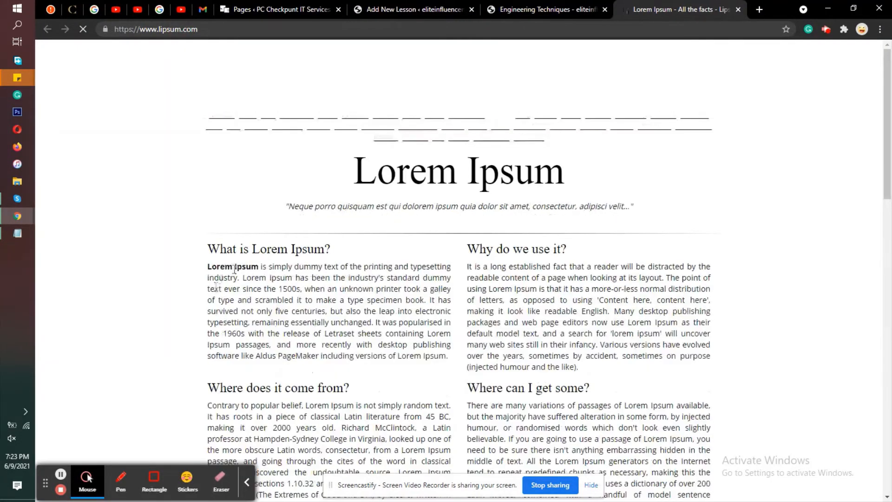
pyautogui.tripleClick(238, 302)
pyautogui.rightClick(245, 283)
pyautogui.click(263, 290)
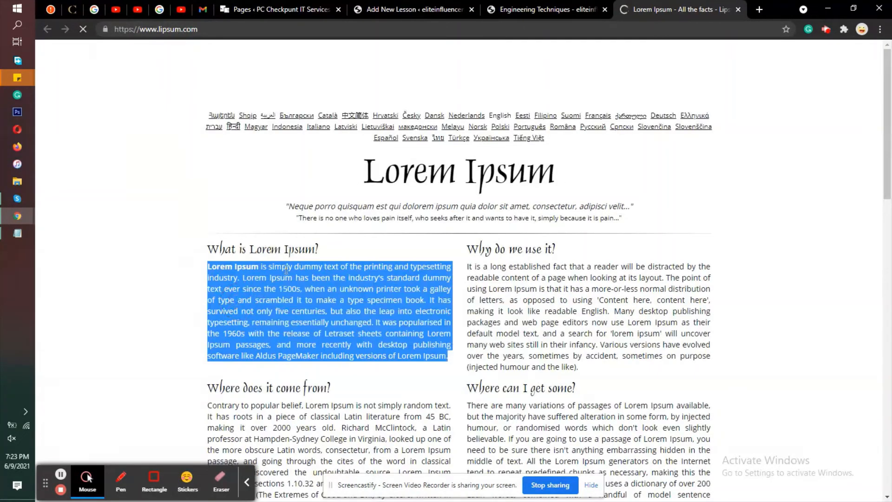
# Step: Replace the new lesson's existing content with the copied Lorem Ipsum paragraph
pyautogui.click(393, 11)
pyautogui.tripleClick(268, 223)
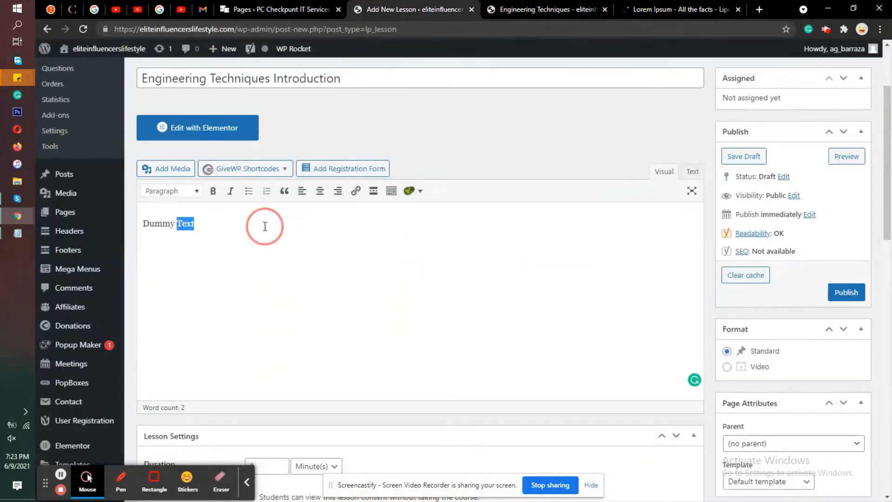
pyautogui.rightClick(275, 225)
pyautogui.click(288, 281)
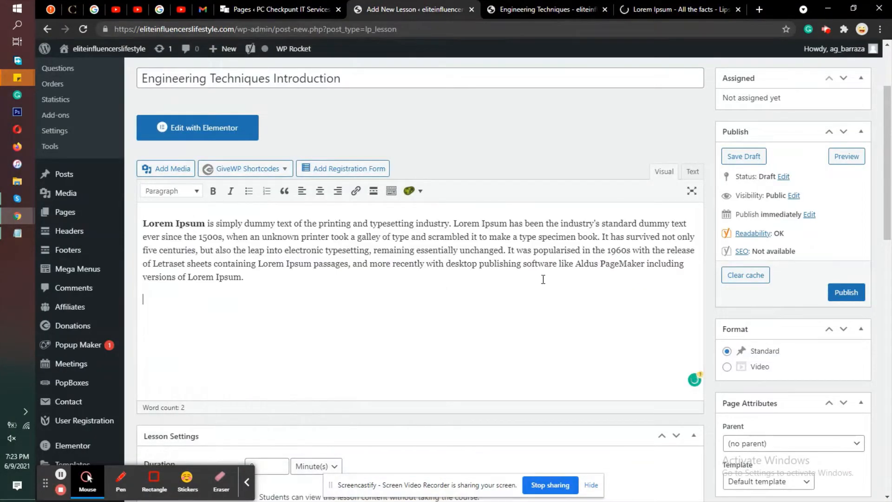
# Step: Set the lesson's duration to 20 minutes and allow students to view its content without taking the course
pyautogui.scroll(-3, 876, 284)
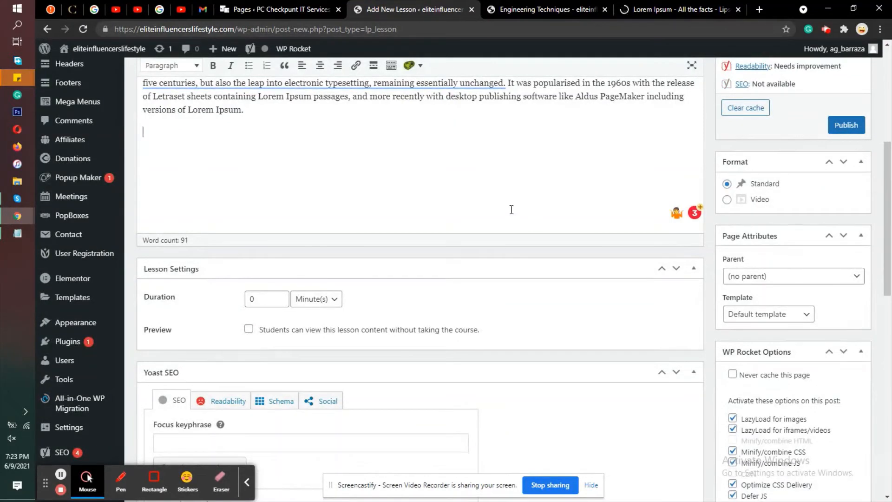
pyautogui.click(262, 304)
pyautogui.scroll(-5, 384, 293)
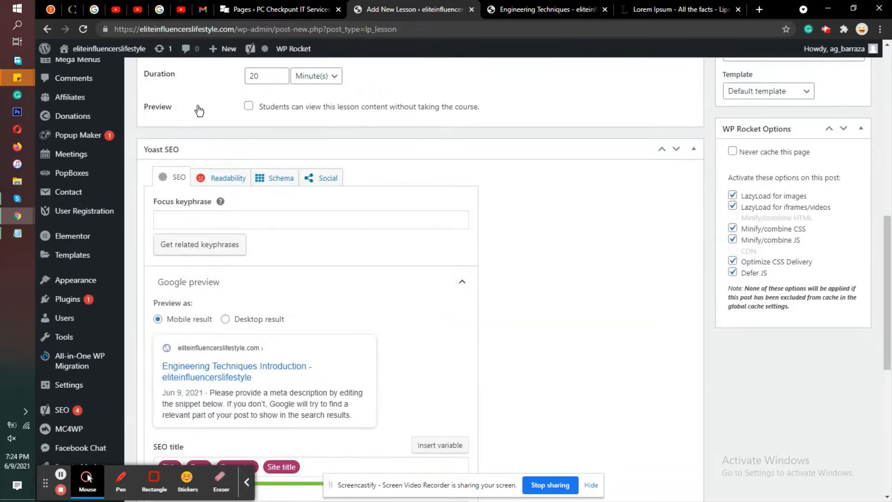
pyautogui.click(249, 106)
# Step: Publish the Engineering Techniques Introduction lesson and check its saved lesson settings
pyautogui.scroll(11, 891, 324)
pyautogui.click(845, 405)
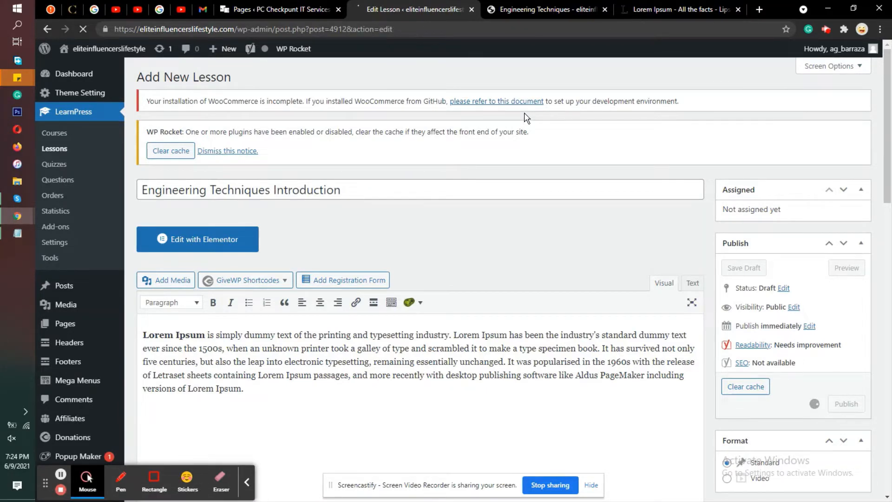
pyautogui.scroll(-8, 527, 118)
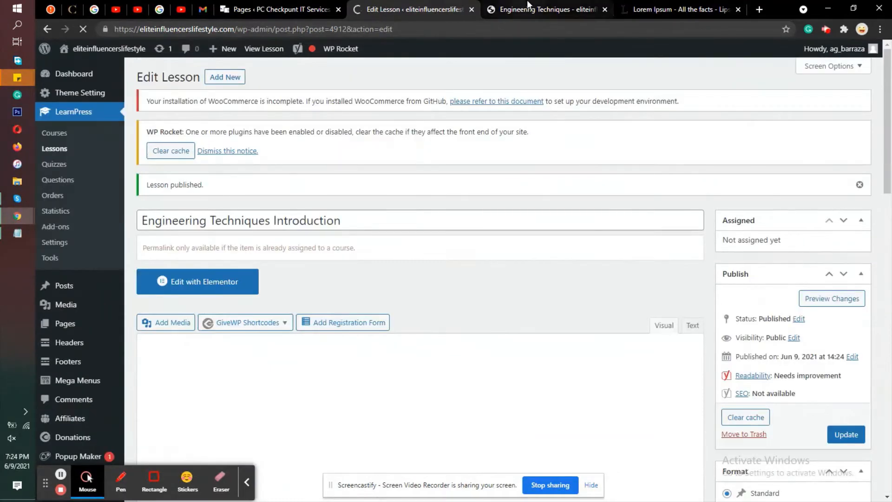
# Step: Open the editor for the Engineering Techniques course in a new browser tab from its published page
pyautogui.click(528, 7)
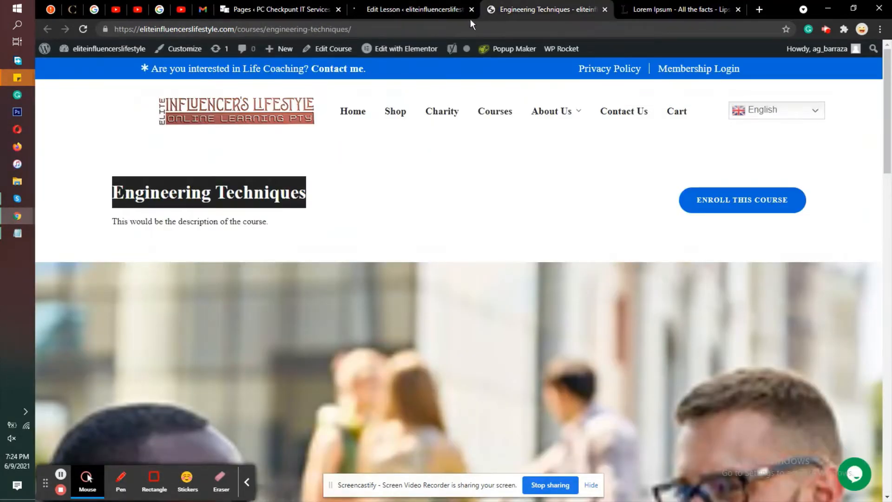
pyautogui.rightClick(331, 52)
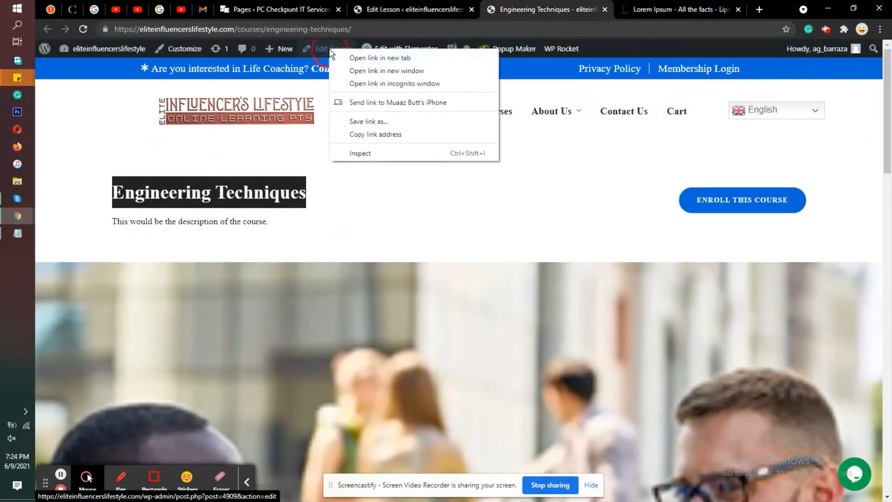
pyautogui.click(353, 58)
# Step: Switch to Notepad and add the line "Now, go to the course, where you want to add the lesson" below the notes
pyautogui.click(18, 232)
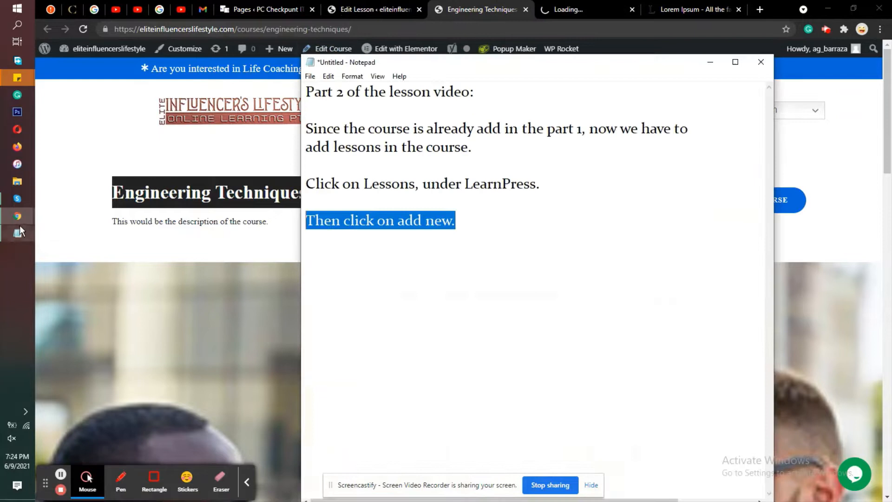
pyautogui.click(638, 292)
pyautogui.write('Now')
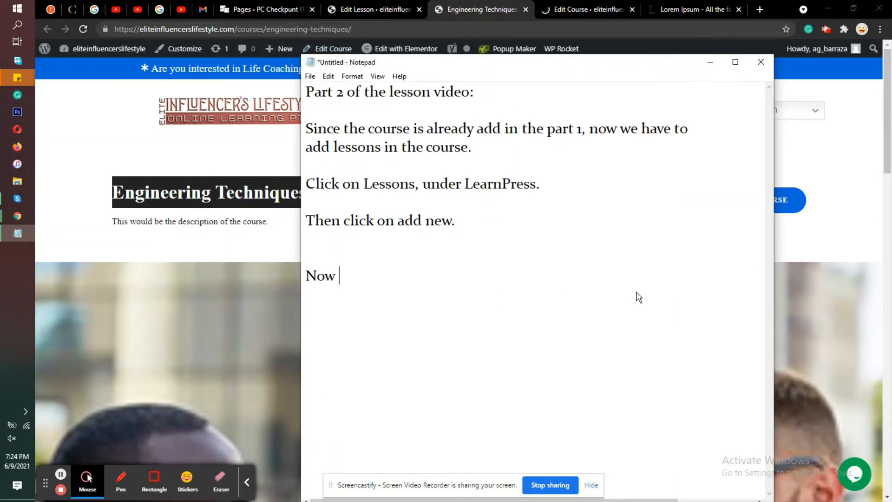
pyautogui.write(', go to the cour')
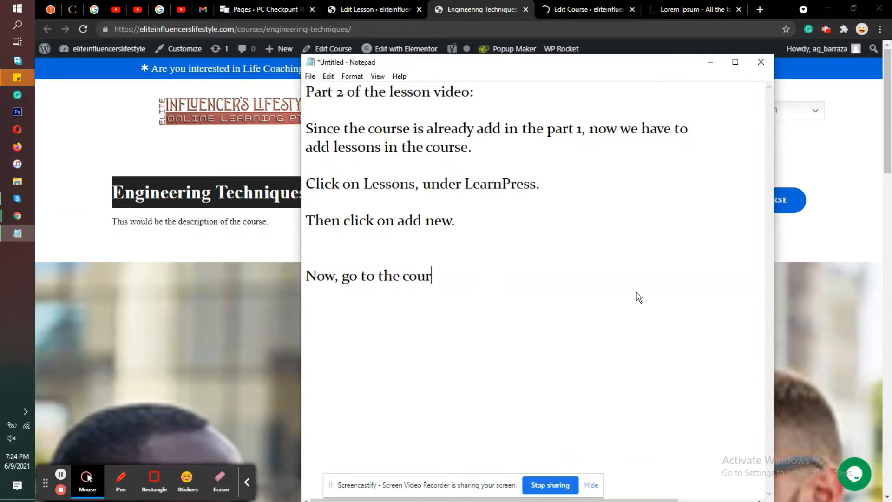
pyautogui.write('se, wheer')
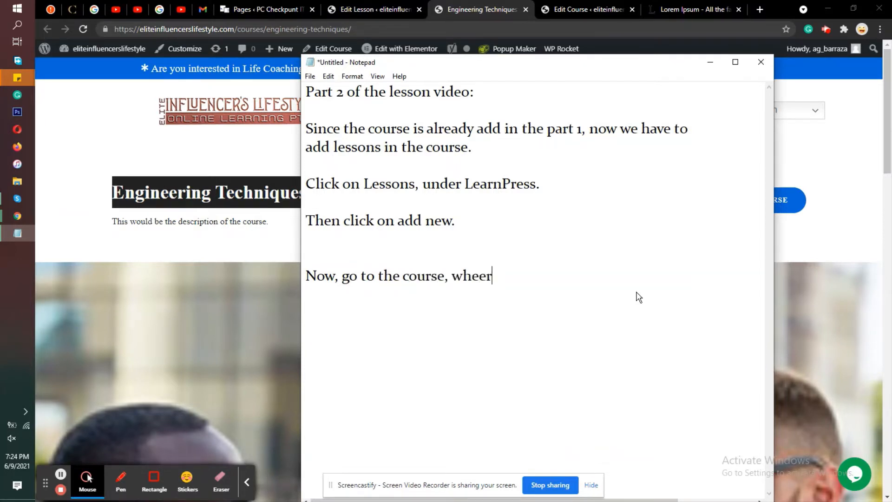
pyautogui.press('BackSpace')
pyautogui.press('BackSpace')
pyautogui.write('re you want to ad')
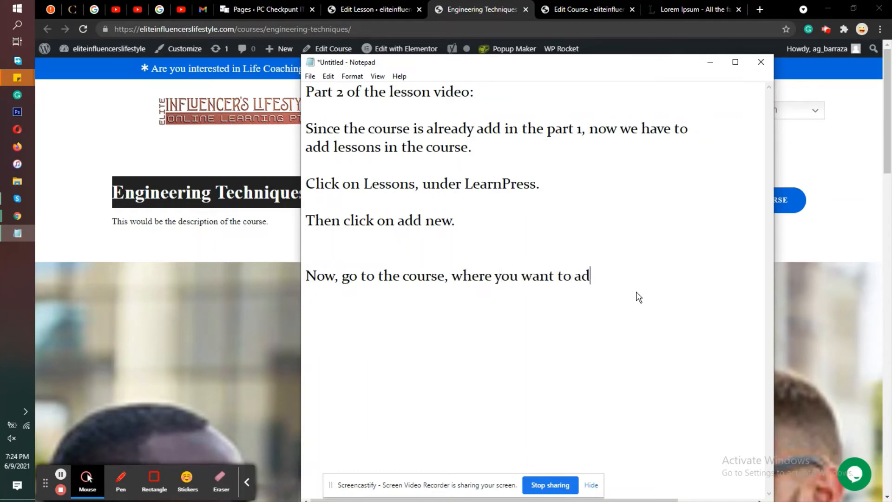
pyautogui.write('d the les')
pyautogui.write('son.')
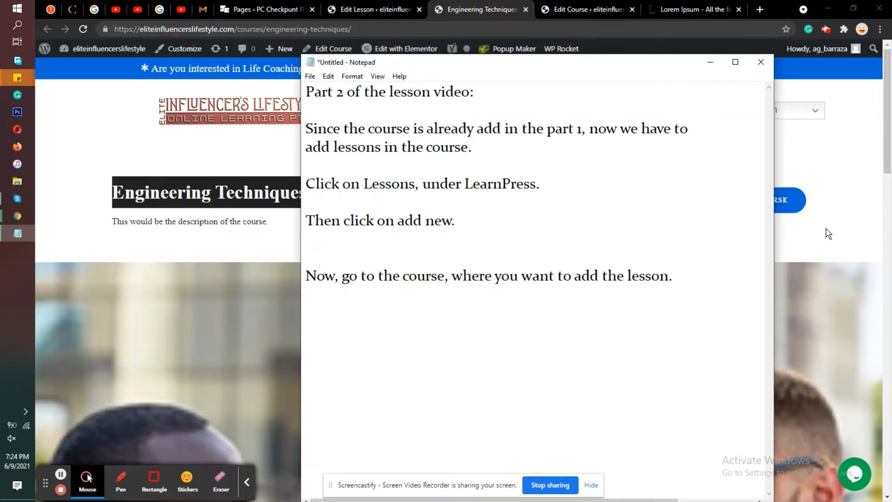
pyautogui.click(828, 234)
# Step: Switch to the Engineering Techniques course editor in Chrome and go to the new-section entry of its Curriculum
pyautogui.click(566, 6)
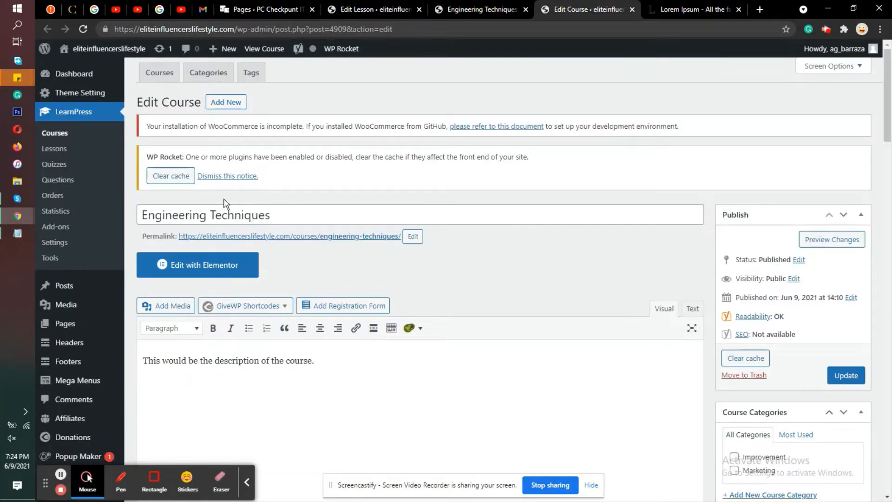
pyautogui.scroll(-7, 551, 203)
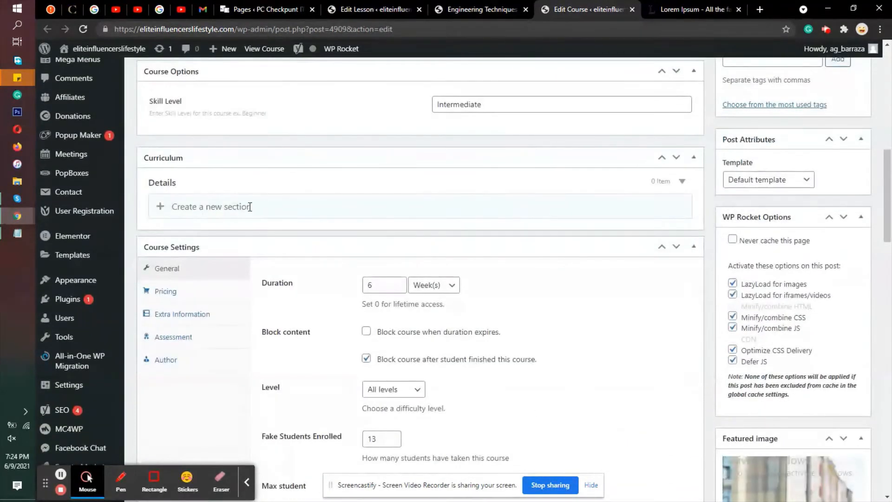
pyautogui.click(163, 208)
pyautogui.click(232, 203)
pyautogui.scroll(8, 324, 223)
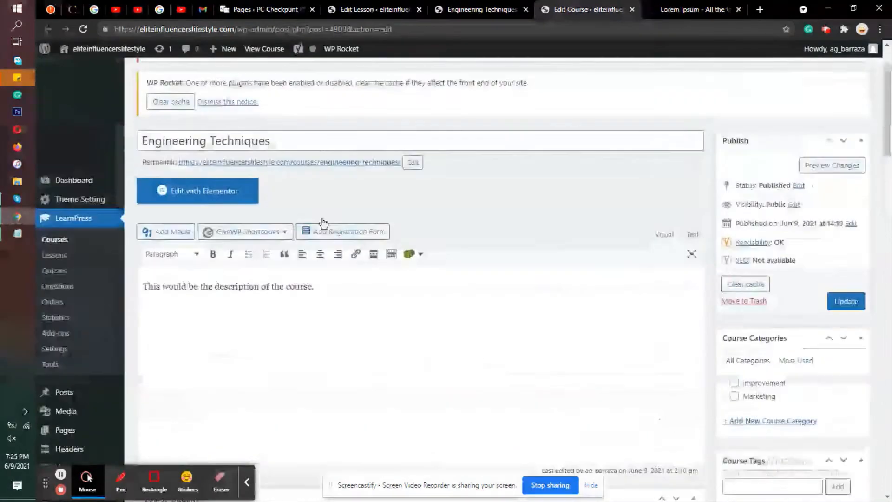
pyautogui.scroll(-6, 480, 224)
pyautogui.scroll(-2, 481, 223)
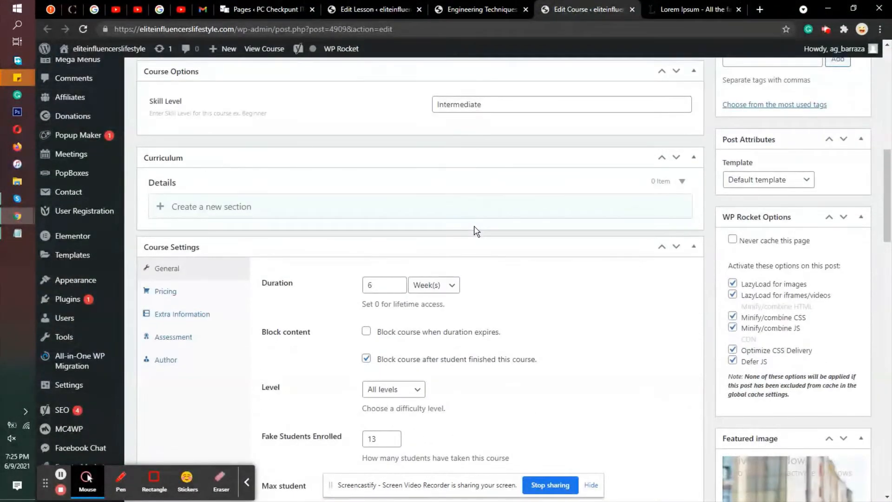
pyautogui.click(160, 206)
pyautogui.click(333, 206)
pyautogui.write('Engineered')
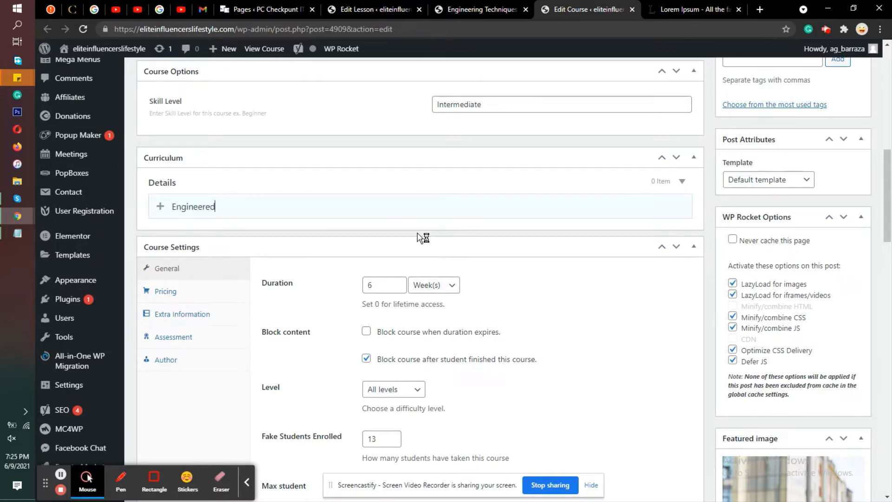
# Step: Examine the Engineering Techniques Introduction lesson's parent choices, page attributes and lesson settings in its editor
pyautogui.click(492, 4)
pyautogui.click(376, 9)
pyautogui.scroll(-10, 793, 256)
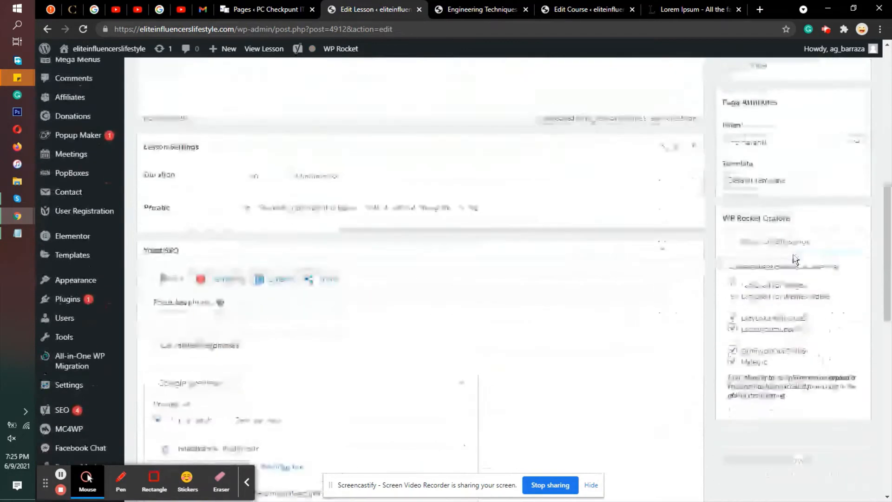
pyautogui.click(753, 139)
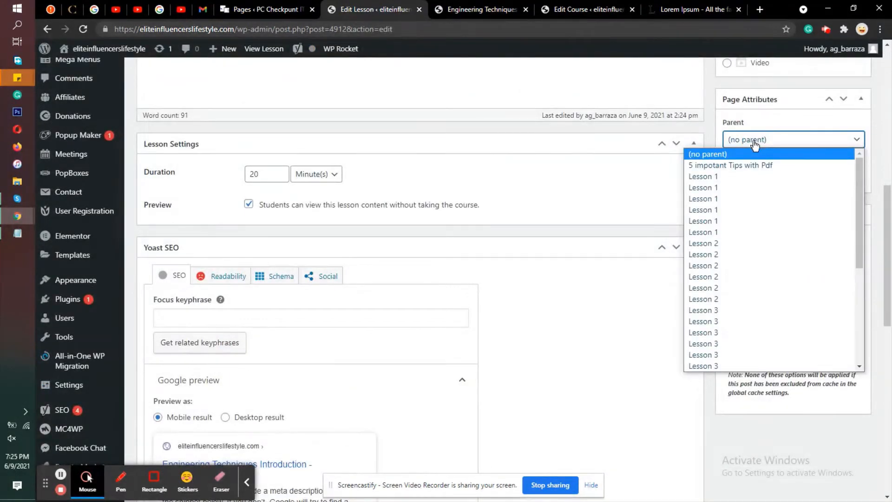
pyautogui.scroll(-5, 809, 209)
pyautogui.scroll(5, 811, 211)
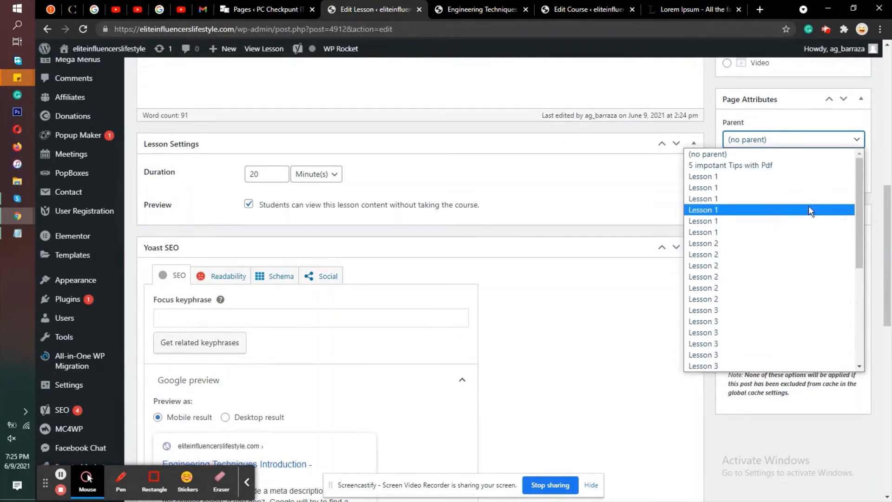
pyautogui.click(788, 124)
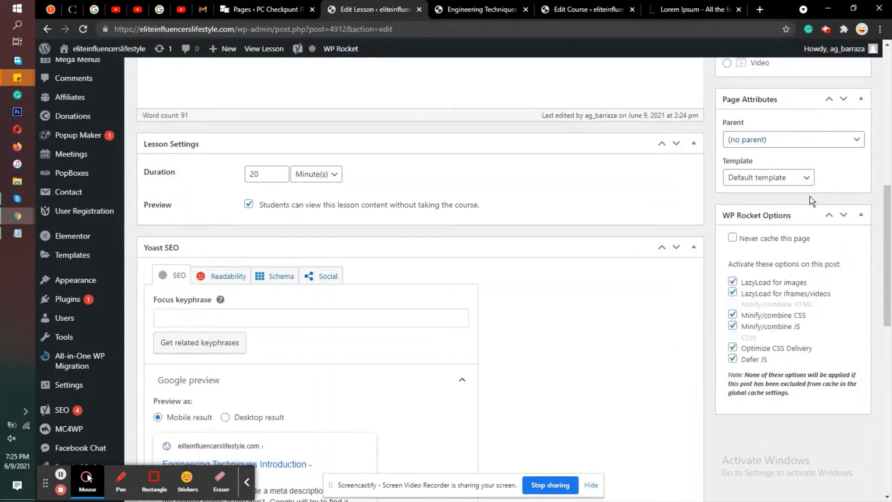
pyautogui.scroll(-5, 542, 259)
pyautogui.scroll(6, 418, 279)
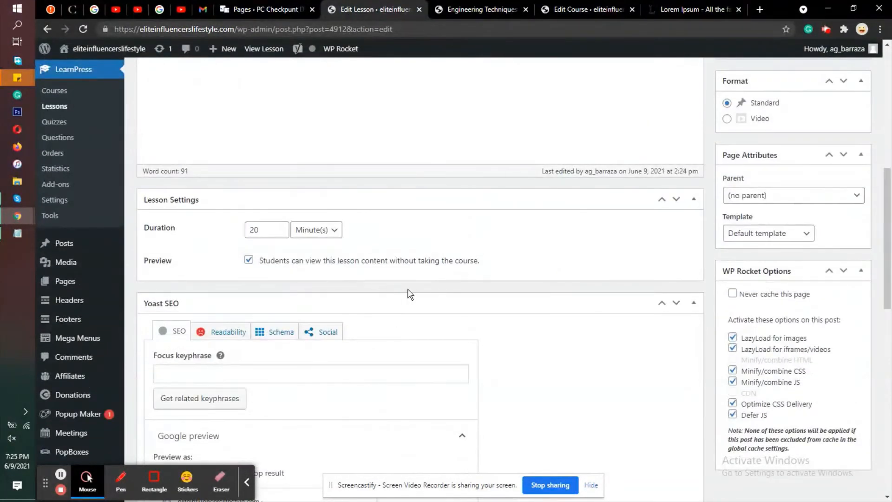
pyautogui.scroll(6, 702, 279)
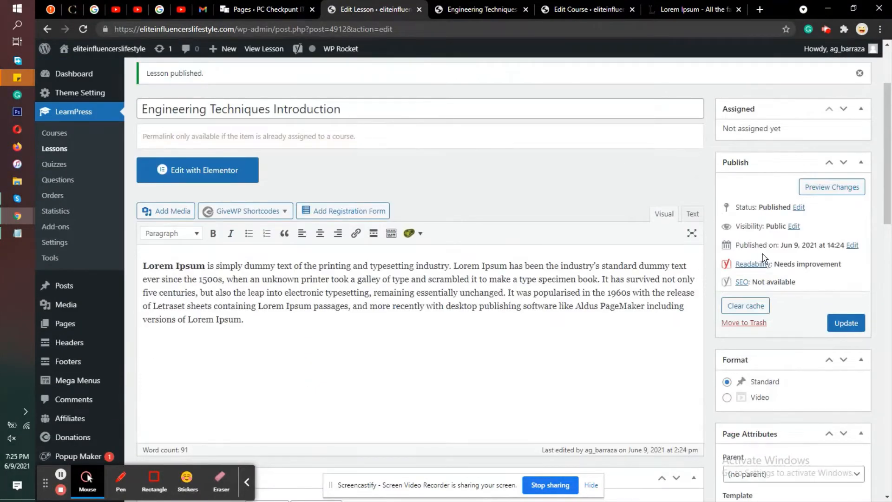
pyautogui.scroll(1, 762, 258)
pyautogui.scroll(-3, 763, 258)
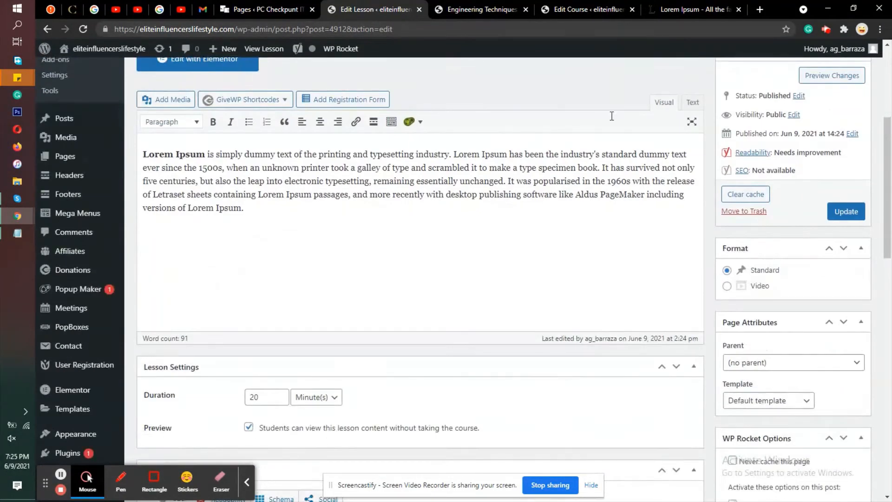
# Step: Copy the course title from the published Engineering Techniques page and return to the course editor
pyautogui.click(448, 6)
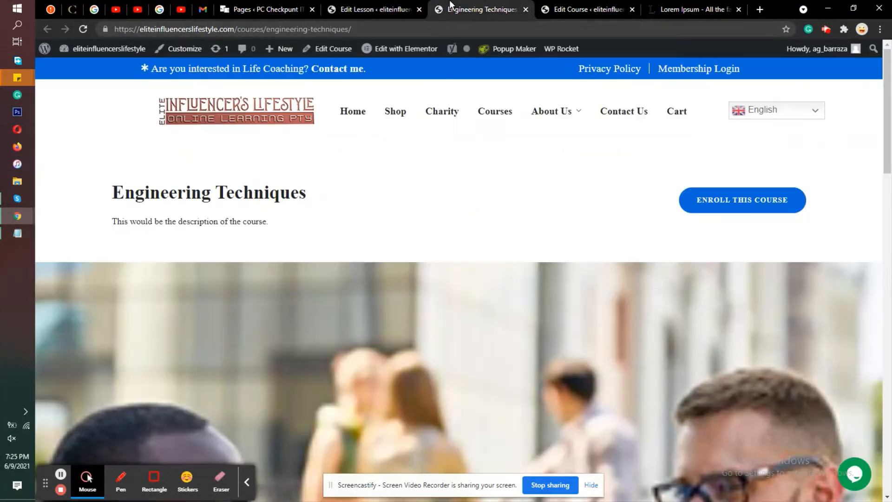
pyautogui.click(578, 7)
pyautogui.press('Return')
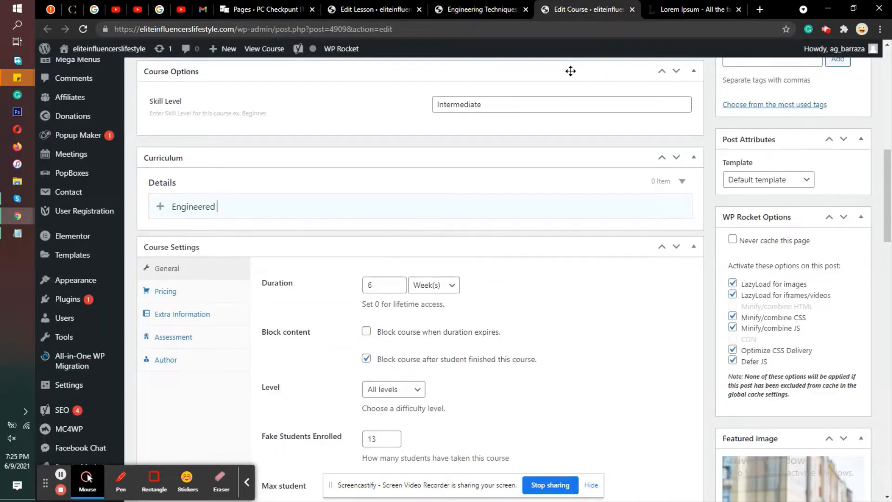
pyautogui.click(469, 9)
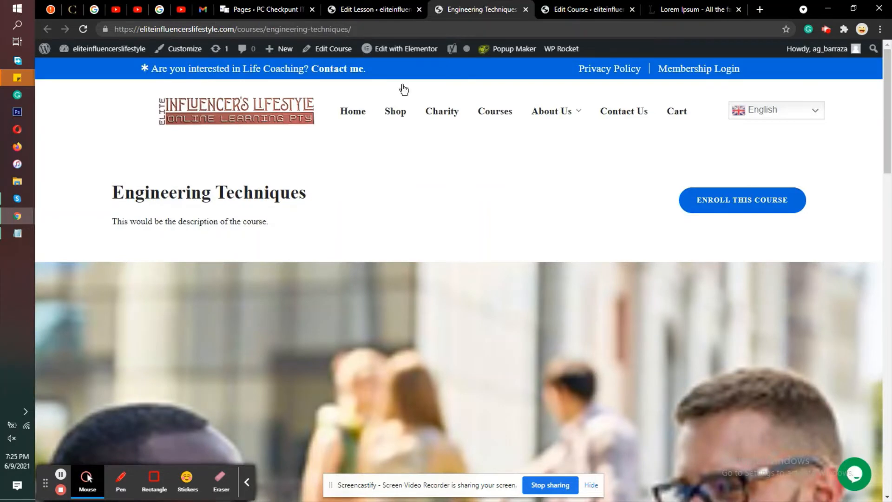
pyautogui.tripleClick(180, 192)
pyautogui.rightClick(189, 191)
pyautogui.click(219, 199)
pyautogui.click(620, 5)
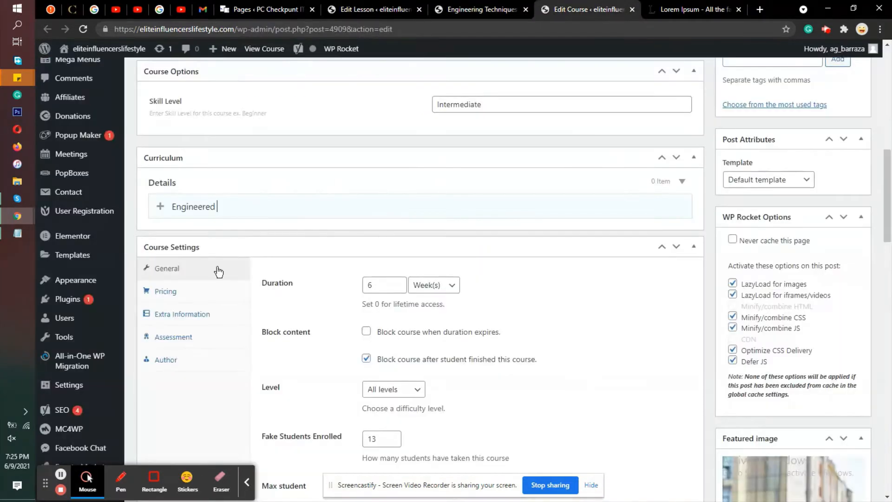
# Step: Replace the draft section name with "Engineering Techniques Introduction" and create the section in the Curriculum
pyautogui.doubleClick(226, 205)
pyautogui.rightClick(225, 205)
pyautogui.click(251, 260)
pyautogui.press('BackSpace')
pyautogui.scroll(-5, 703, 225)
pyautogui.scroll(-3, 704, 227)
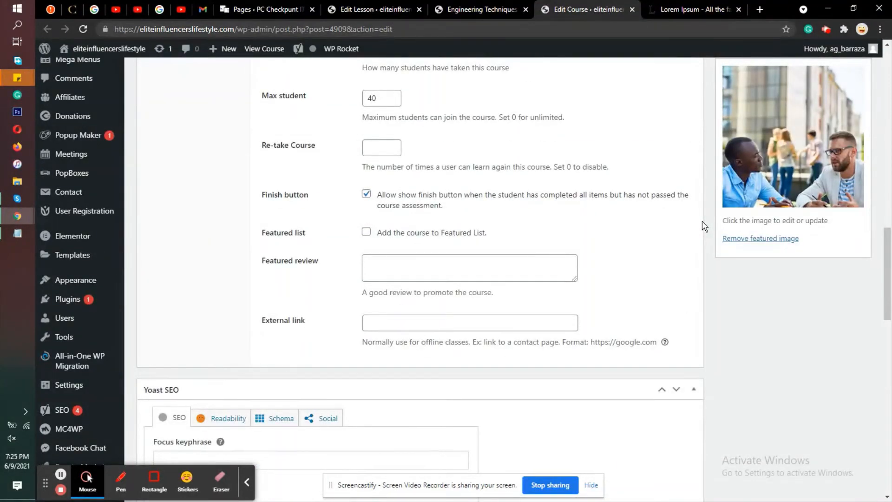
pyautogui.scroll(8, 703, 225)
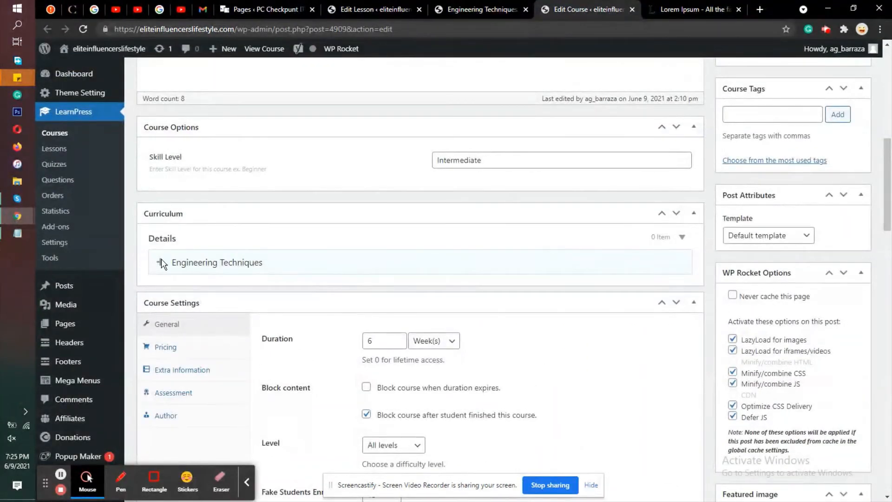
pyautogui.click(329, 258)
pyautogui.press('Return')
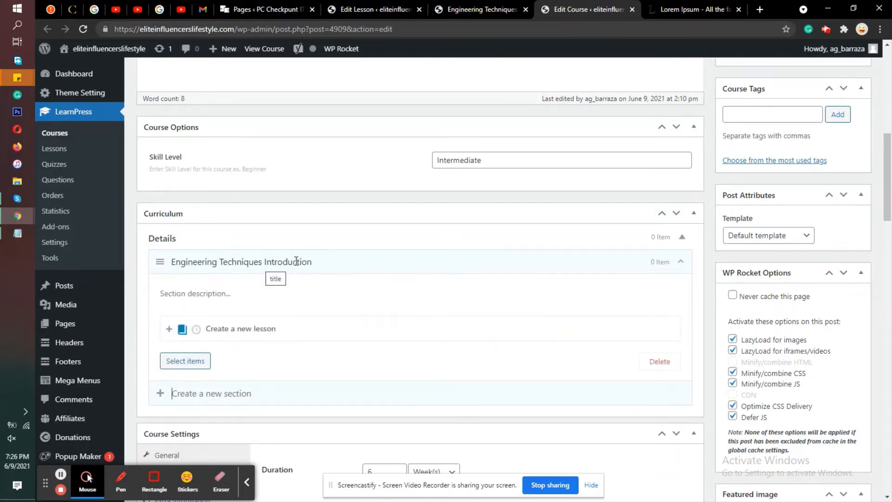
pyautogui.click(234, 328)
pyautogui.rightClick(233, 327)
pyautogui.click(261, 236)
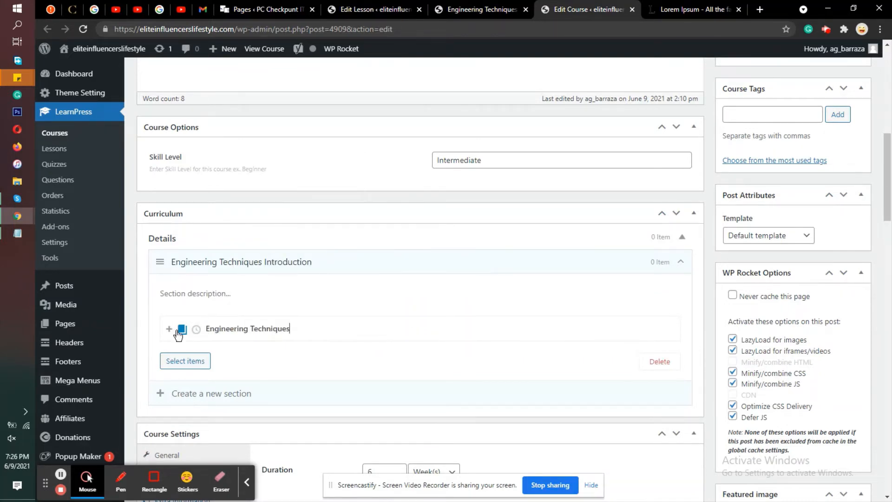
pyautogui.click(277, 325)
pyautogui.tripleClick(278, 326)
pyautogui.press('BackSpace')
# Step: Switch the section's new item type to quiz and back to lesson
pyautogui.click(182, 331)
pyautogui.click(171, 331)
pyautogui.click(196, 330)
pyautogui.click(236, 333)
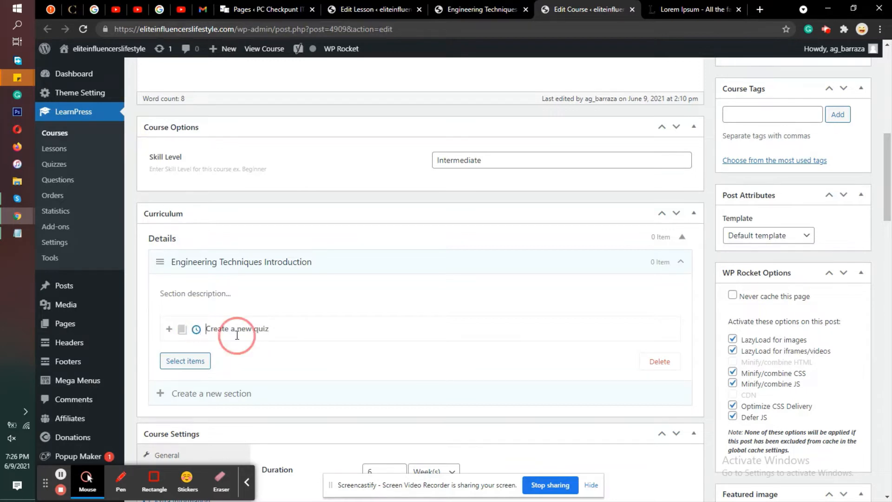
pyautogui.click(181, 331)
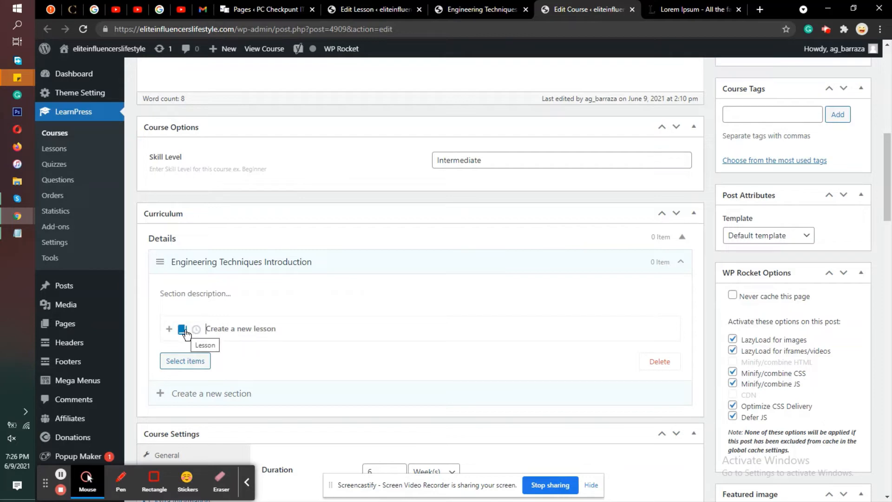
# Step: Add the existing lesson Engineering Techniques Introduction to the section, leaving Lesson 1 (#800) unselected
pyautogui.click(187, 361)
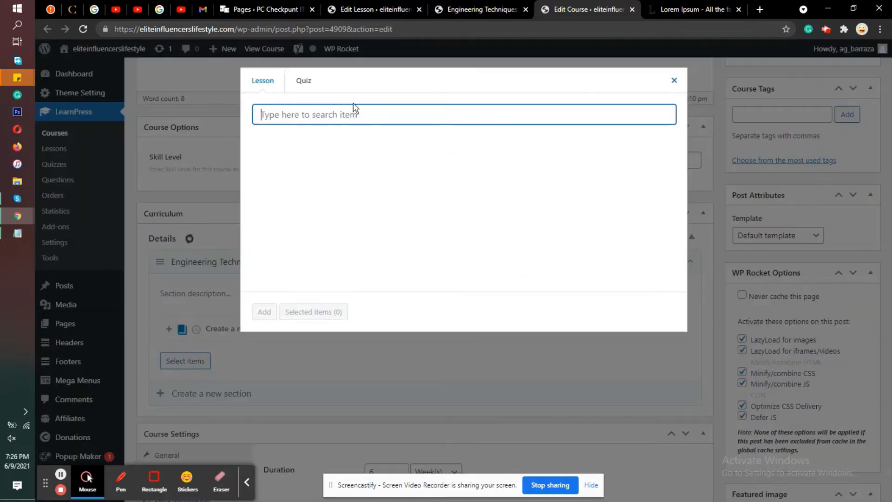
pyautogui.rightClick(354, 117)
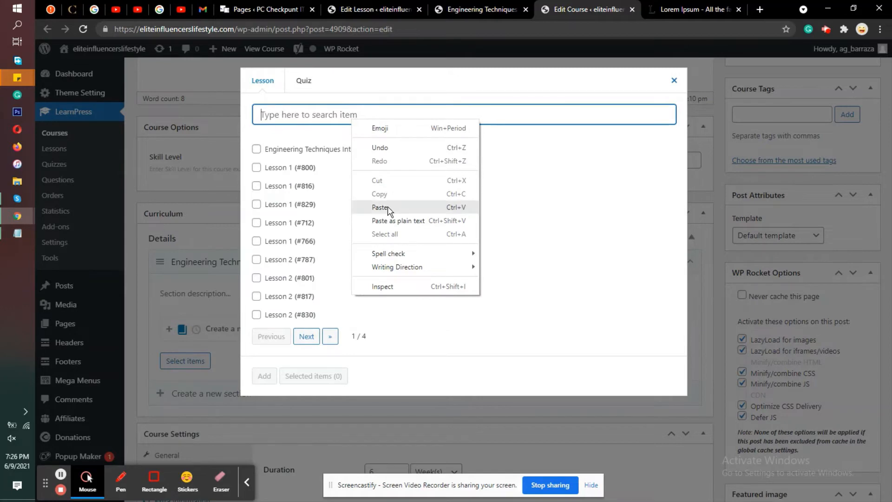
pyautogui.click(335, 171)
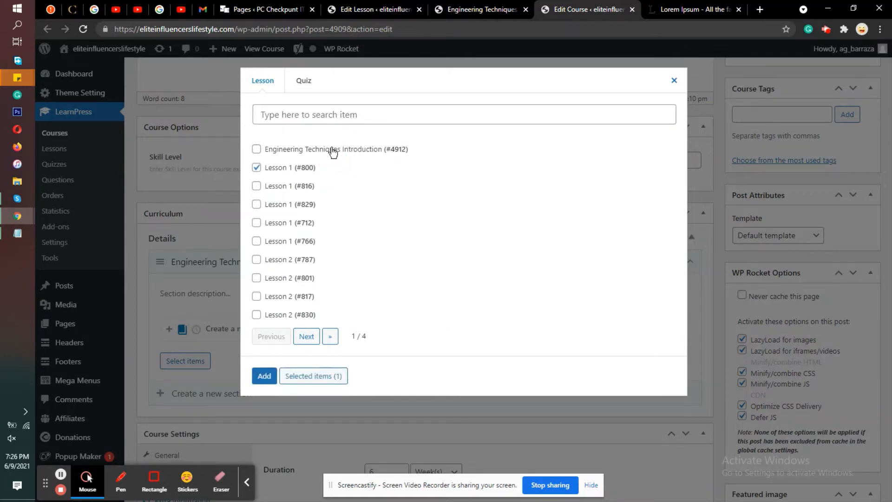
pyautogui.click(257, 150)
pyautogui.click(257, 168)
pyautogui.click(264, 375)
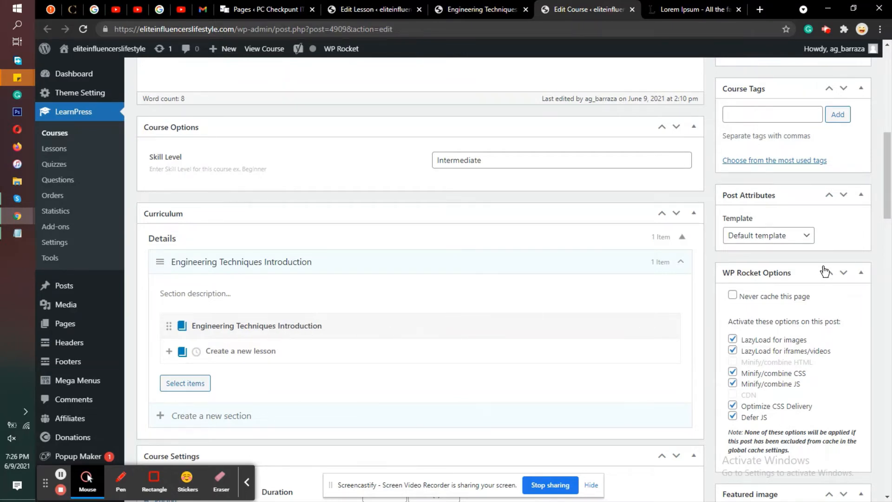
# Step: Open the added lesson's editor in a new tab from the Curriculum and check its title and course assignment
pyautogui.scroll(5, 825, 271)
pyautogui.scroll(-5, 725, 251)
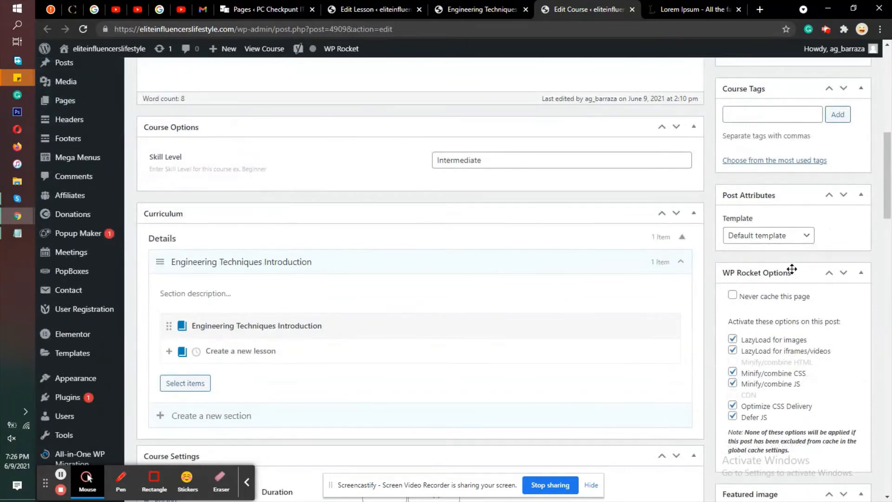
pyautogui.scroll(4, 822, 272)
pyautogui.scroll(-5, 820, 273)
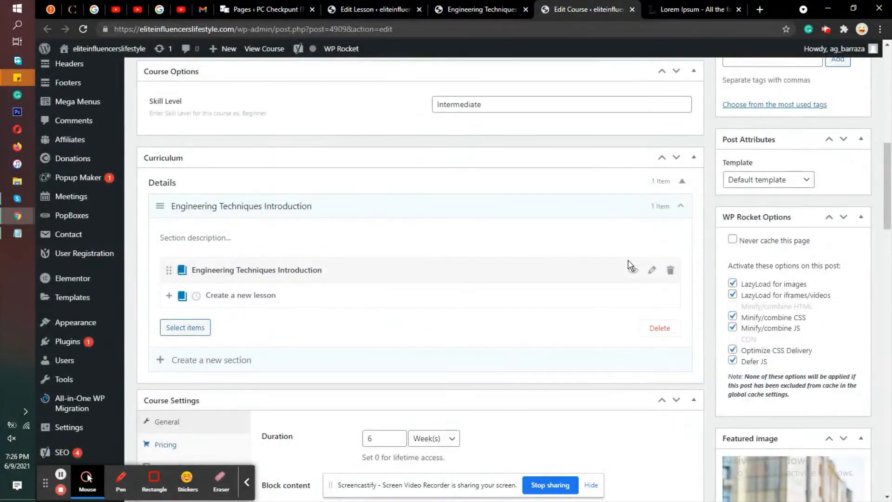
pyautogui.click(653, 271)
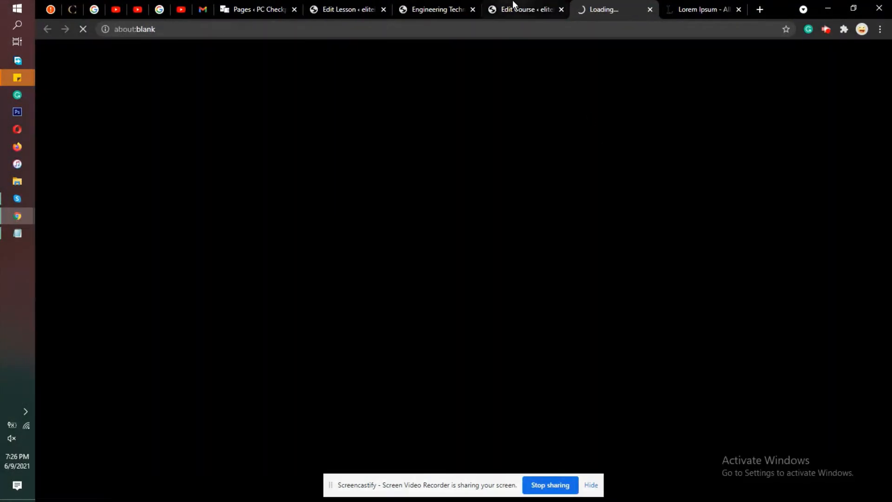
pyautogui.click(515, 5)
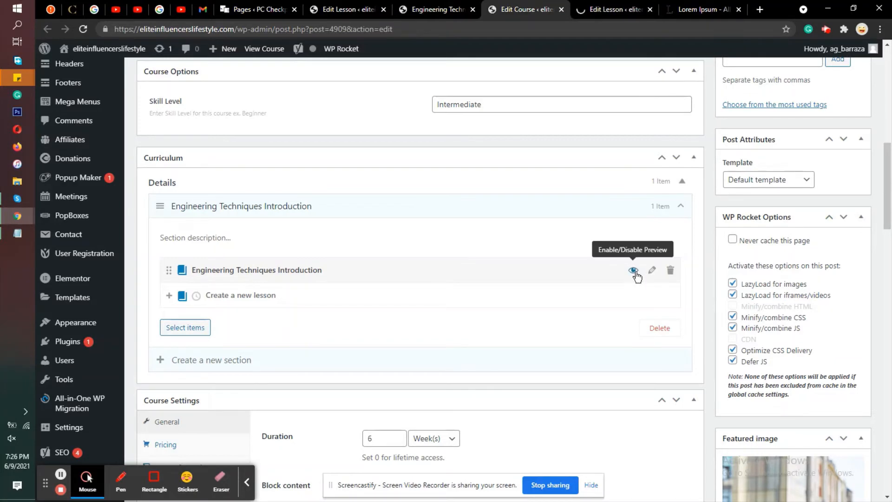
pyautogui.click(593, 5)
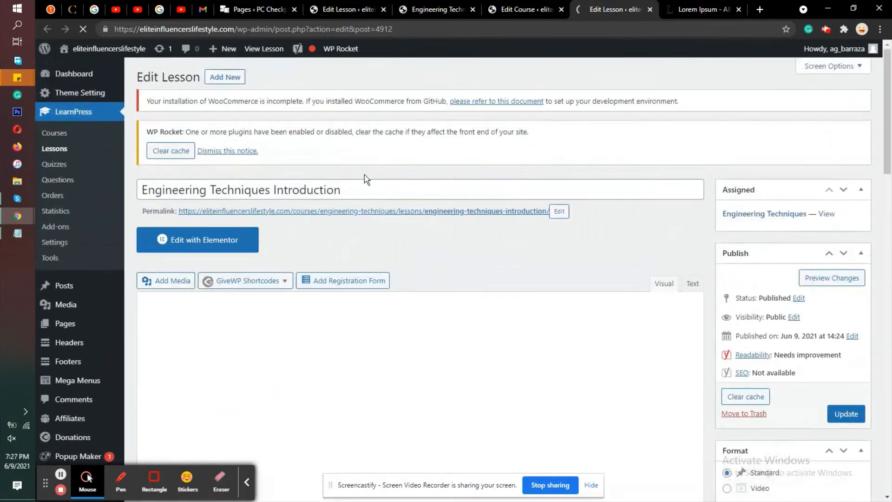
pyautogui.tripleClick(370, 187)
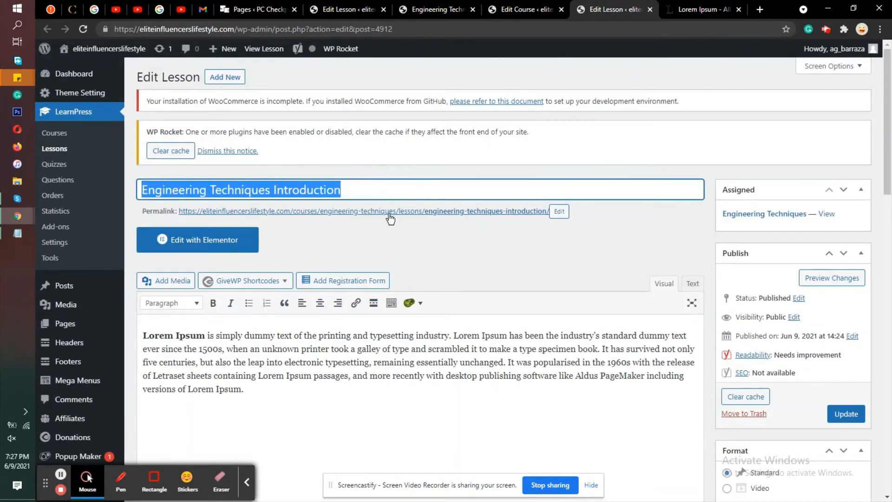
# Step: Return to the Engineering Techniques course editor and update the course with its new curriculum
pyautogui.click(511, 9)
pyautogui.scroll(5, 885, 309)
pyautogui.scroll(2, 885, 309)
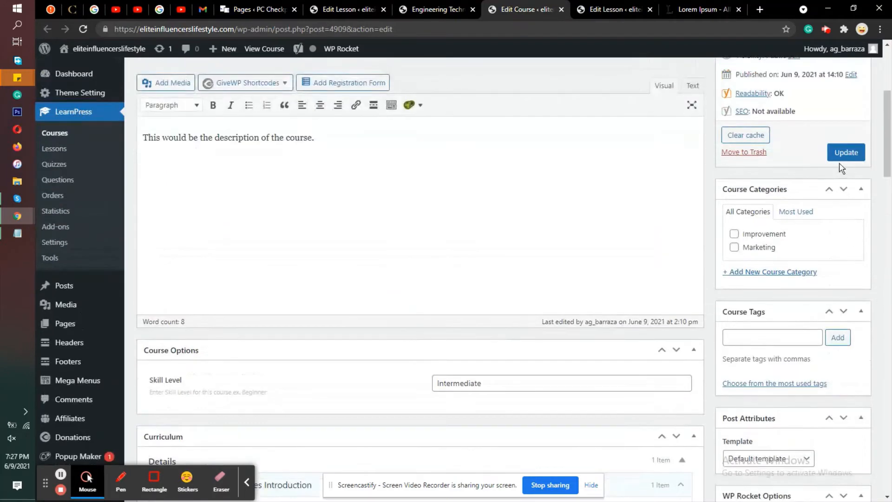
pyautogui.click(839, 150)
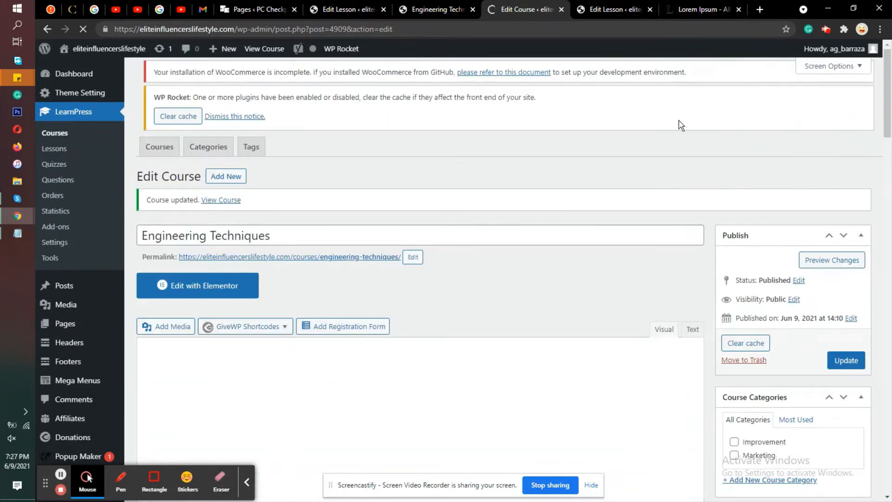
# Step: Reload the published Engineering Techniques course page, check its curriculum and open the introduction lesson's preview
pyautogui.click(450, 9)
pyautogui.scroll(-10, 463, 181)
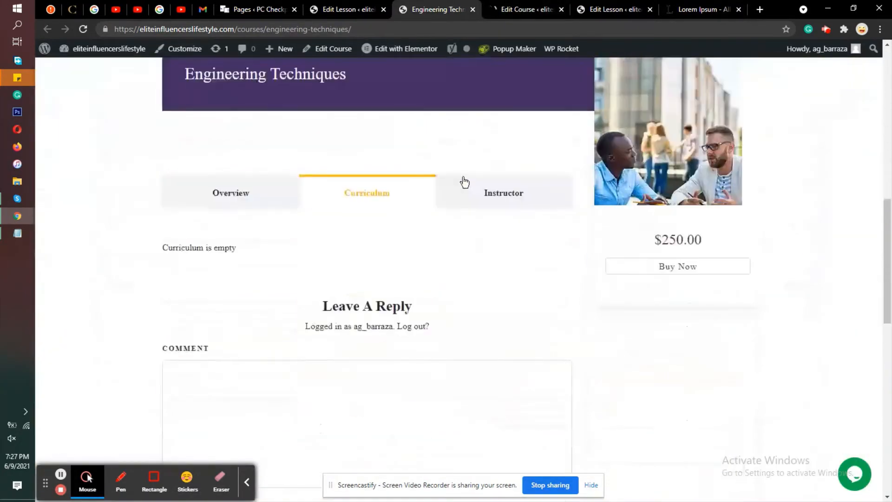
pyautogui.scroll(-3, 463, 181)
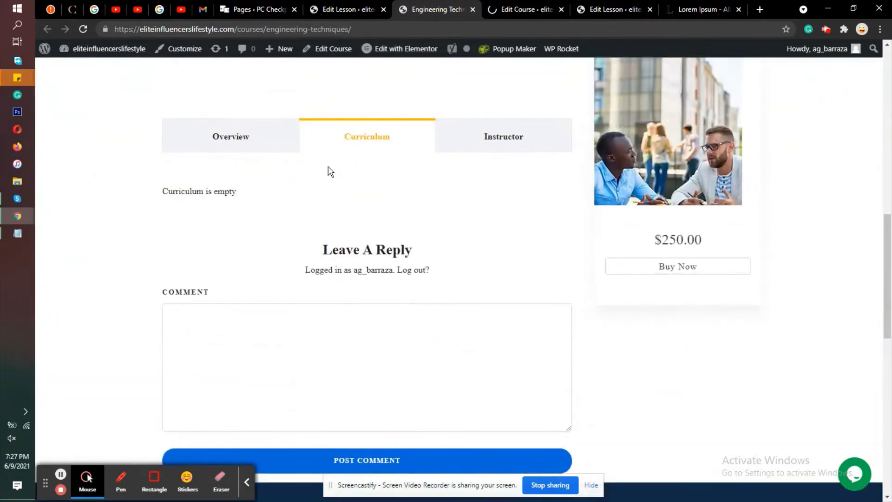
pyautogui.press('F5')
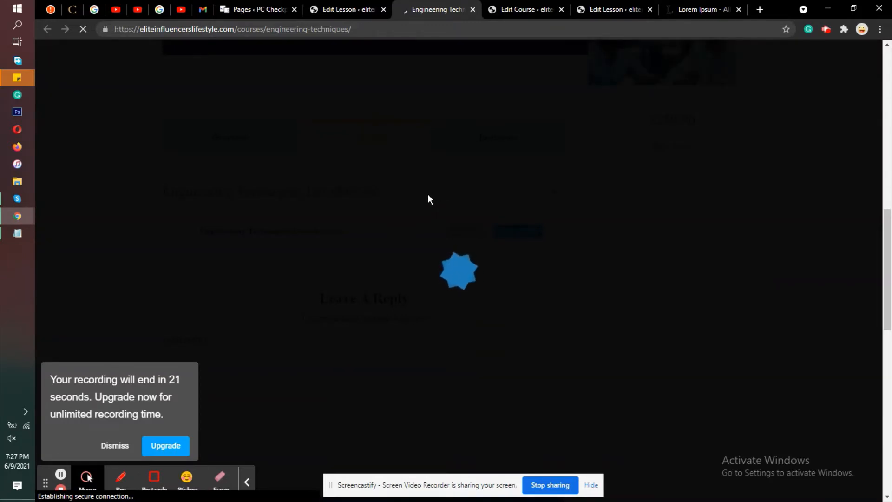
pyautogui.scroll(-1, 428, 200)
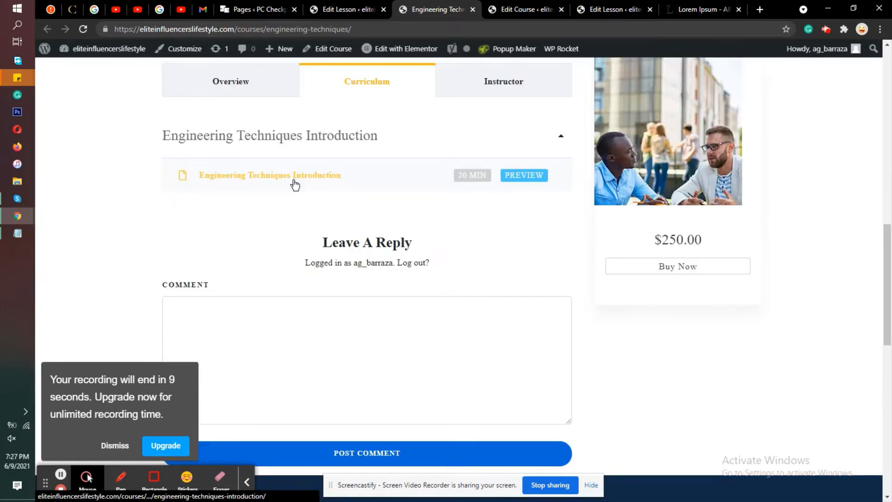
pyautogui.click(524, 175)
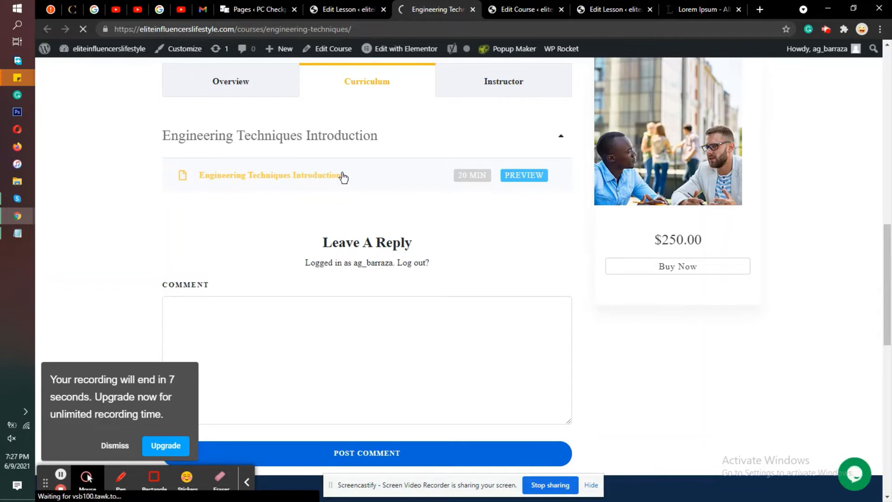
pyautogui.click(237, 178)
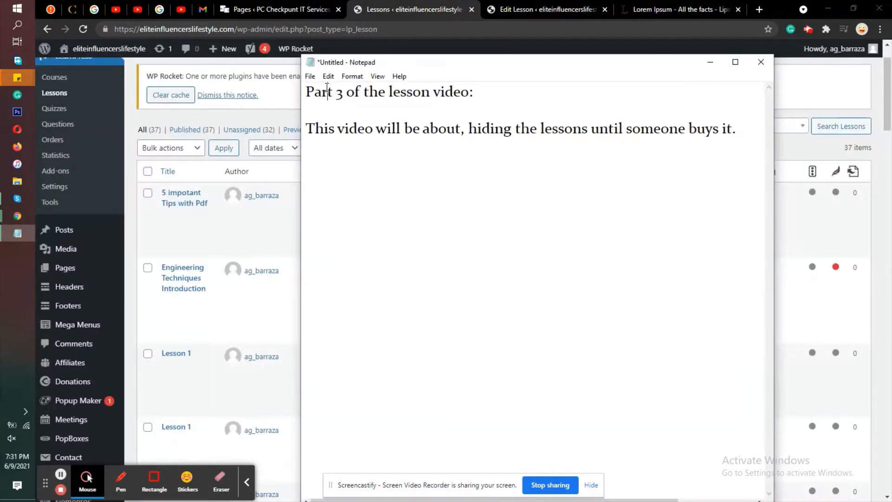
# Step: Highlight the Notepad heading and the sentence about hiding lessons until purchase, and return to the Lessons list in the browser
pyautogui.moveTo(487, 91); pyautogui.dragTo(285, 84)
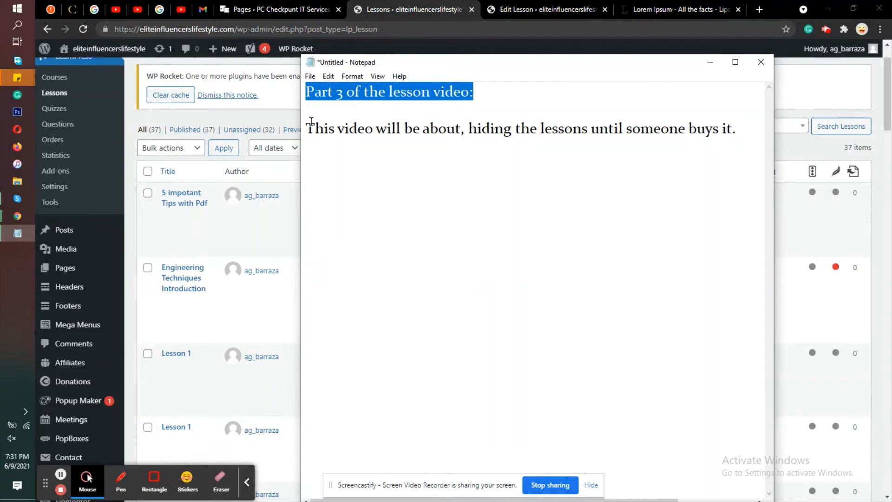
pyautogui.moveTo(309, 128); pyautogui.dragTo(737, 135)
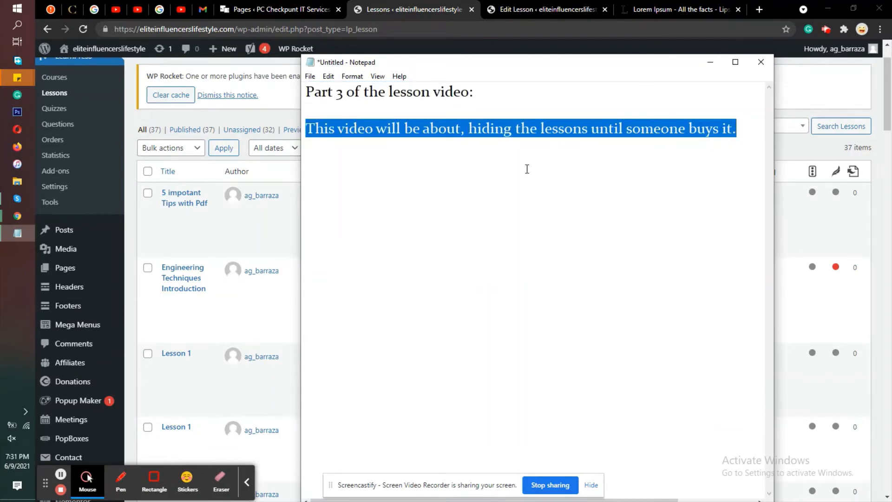
pyautogui.click(748, 133)
pyautogui.click(222, 123)
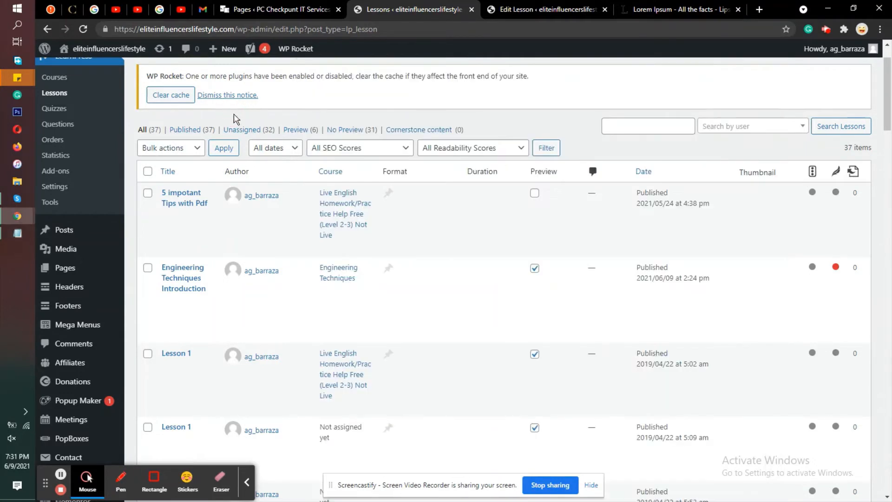
# Step: Open the LearnPress Courses list in a new tab and close the Edit Lesson tab
pyautogui.rightClick(47, 74)
pyautogui.click(74, 82)
pyautogui.click(570, 7)
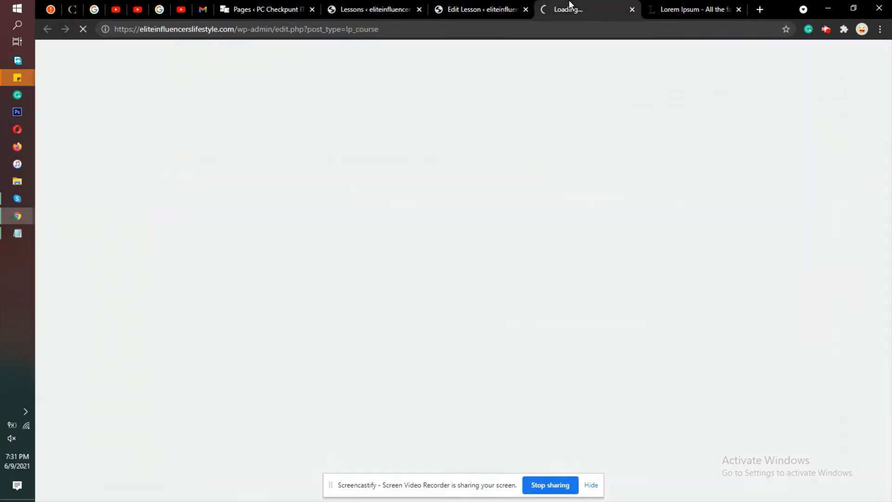
pyautogui.click(525, 9)
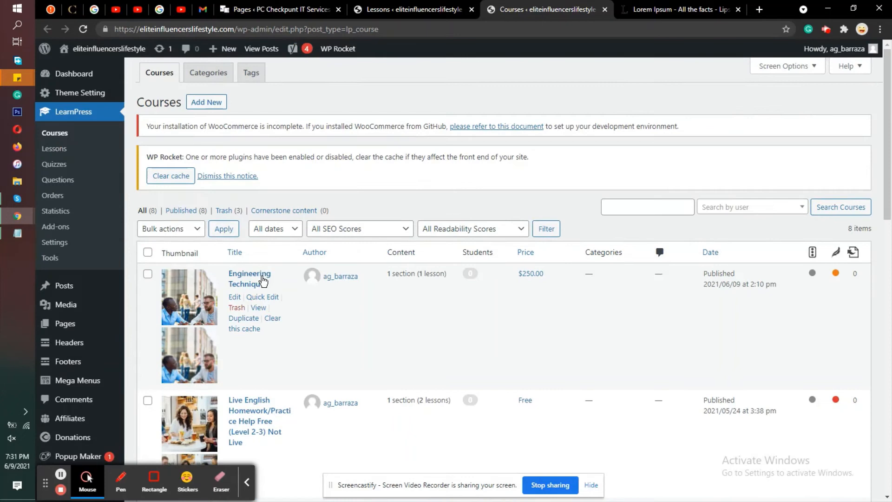
# Step: View the published Engineering Techniques course in a new tab and go to its curriculum section
pyautogui.rightClick(257, 308)
pyautogui.click(284, 314)
pyautogui.click(566, 5)
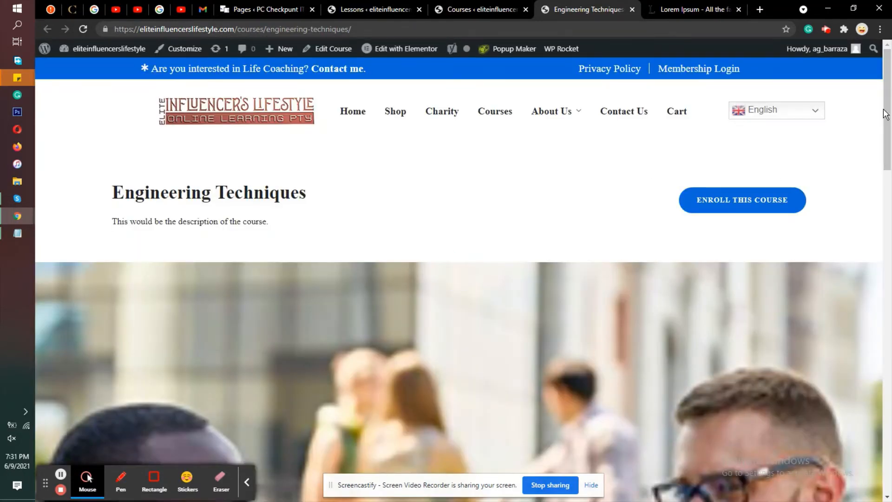
pyautogui.moveTo(885, 114); pyautogui.dragTo(885, 265)
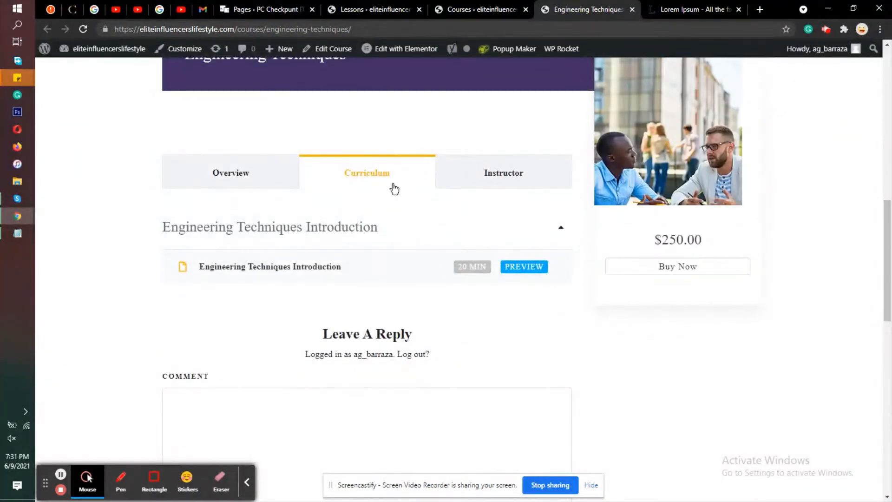
# Step: Copy the course page's URL and open it in a new incognito window
pyautogui.click(349, 29)
pyautogui.rightClick(349, 29)
pyautogui.click(387, 105)
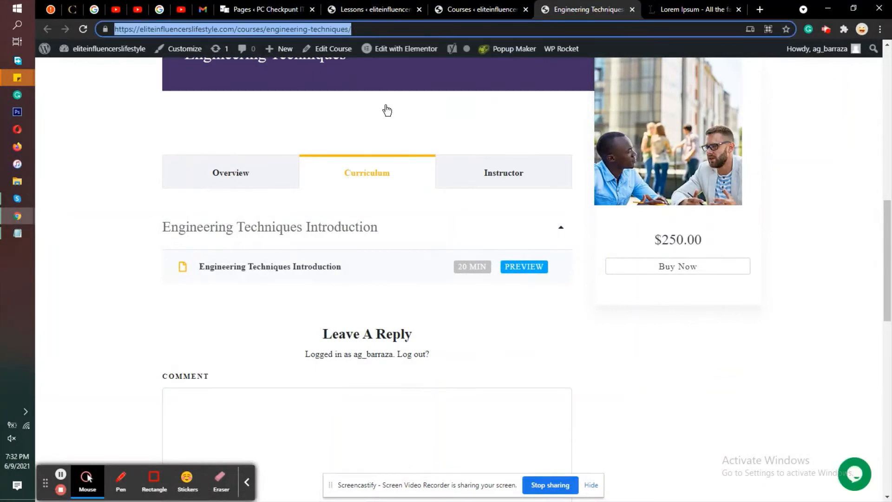
pyautogui.click(880, 29)
pyautogui.click(818, 70)
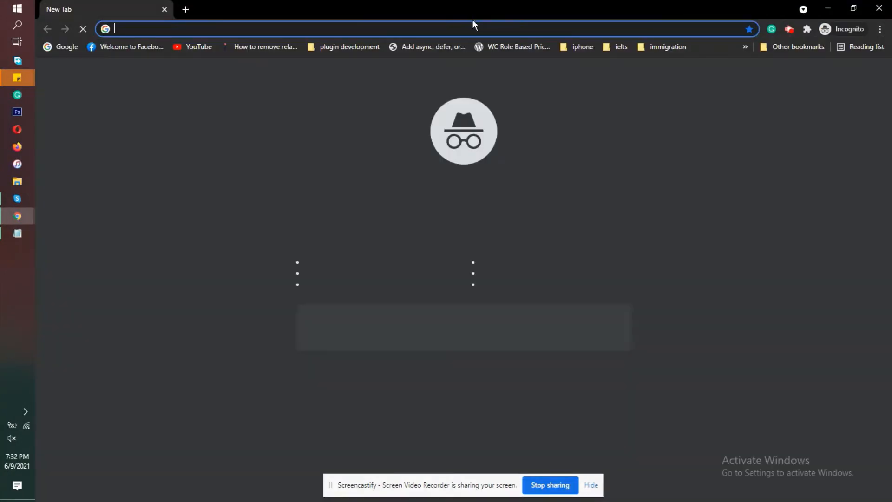
pyautogui.rightClick(474, 27)
pyautogui.click(505, 114)
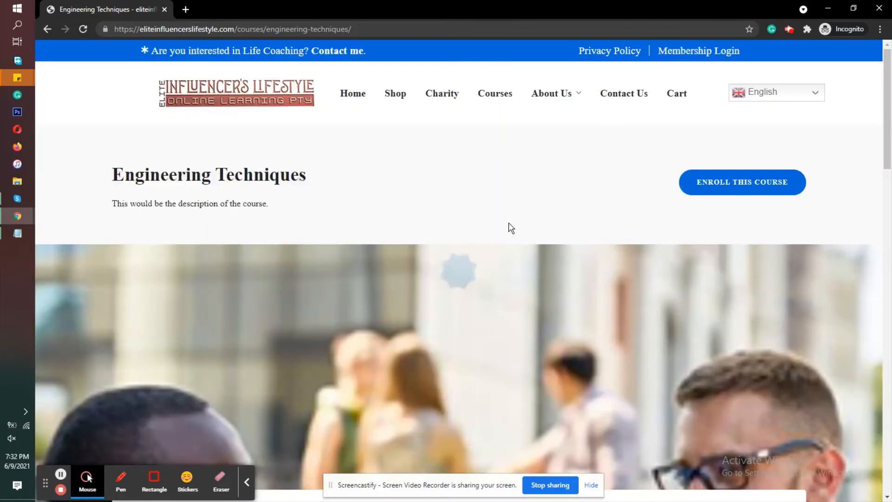
# Step: Review the course details as a logged-out visitor and show the curriculum with its introduction lesson
pyautogui.scroll(-9, 508, 227)
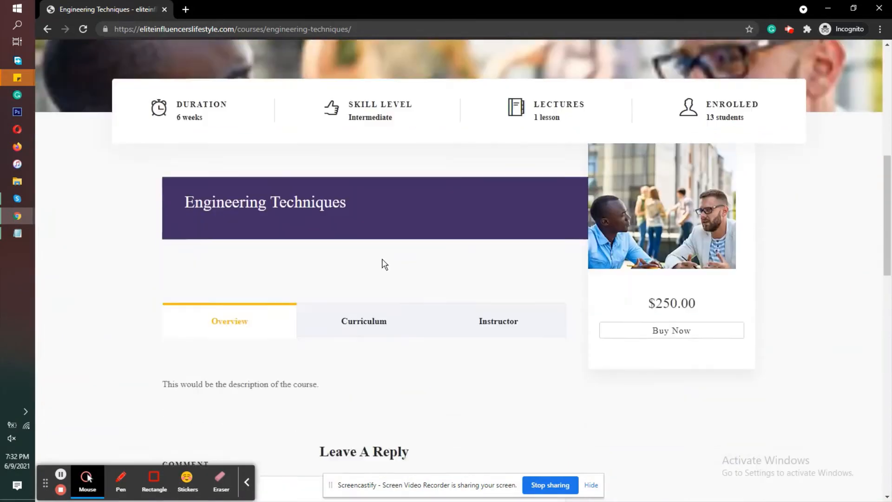
pyautogui.scroll(-1, 385, 265)
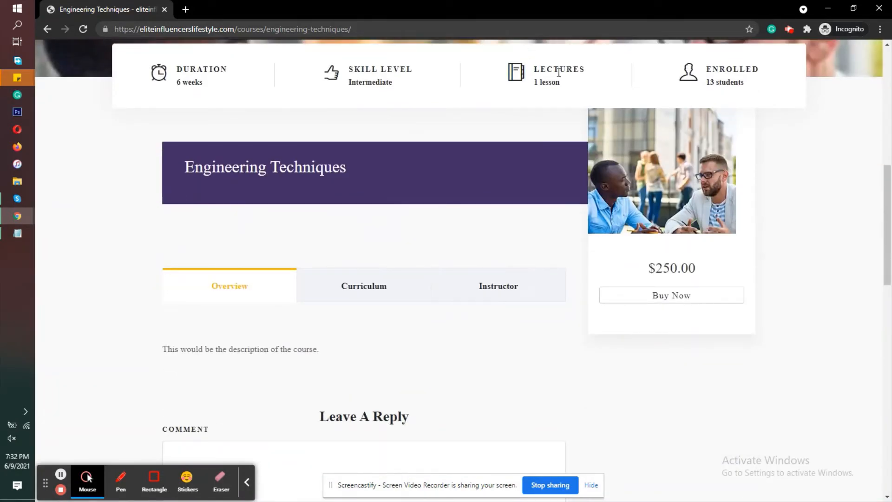
pyautogui.click(360, 287)
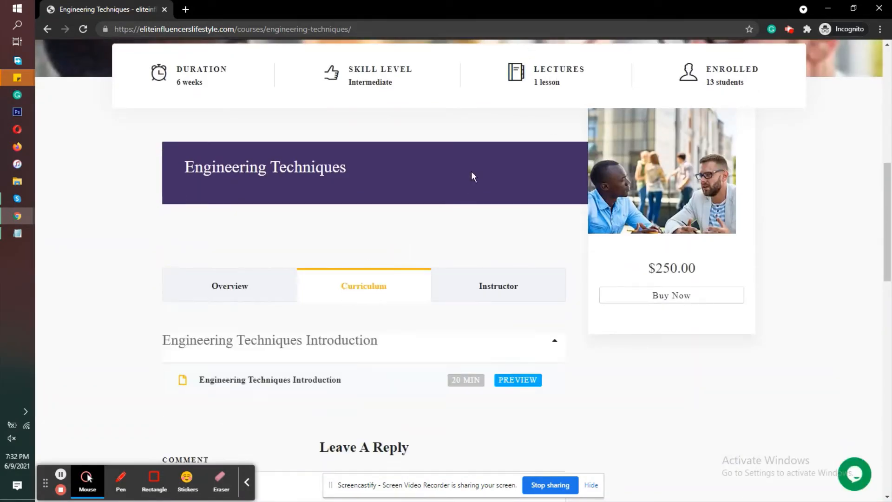
pyautogui.scroll(-4, 471, 172)
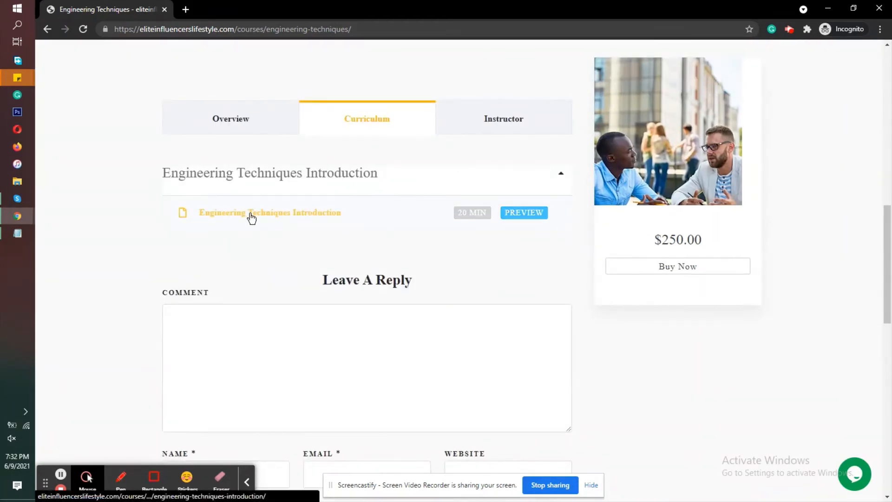
# Step: Preview the Engineering Techniques Introduction lesson, highlight its title and collapse the section in the lesson list
pyautogui.click(543, 216)
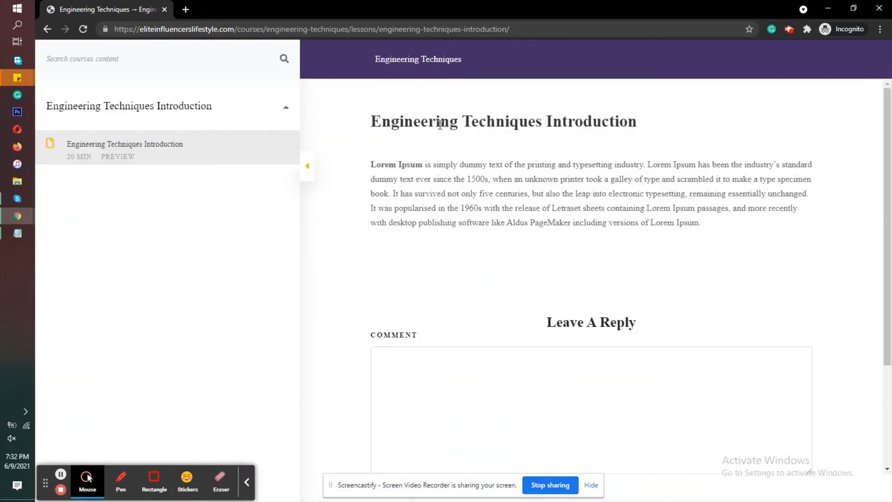
pyautogui.tripleClick(439, 125)
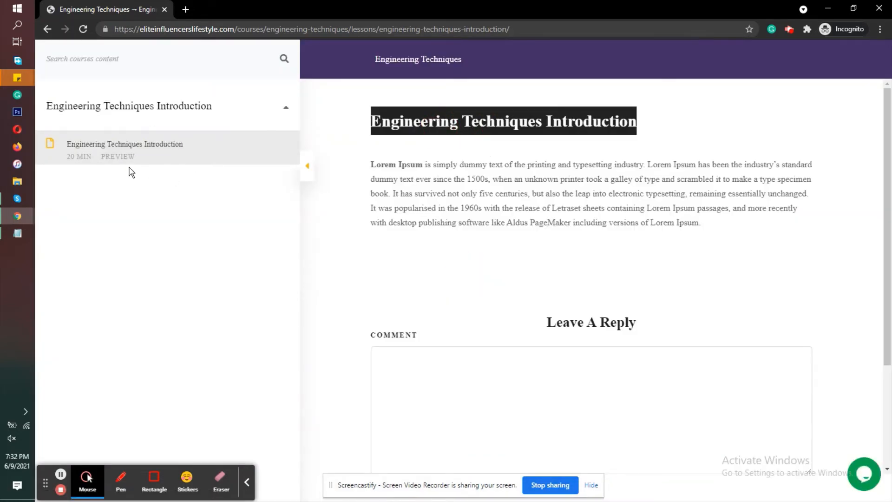
pyautogui.click(285, 108)
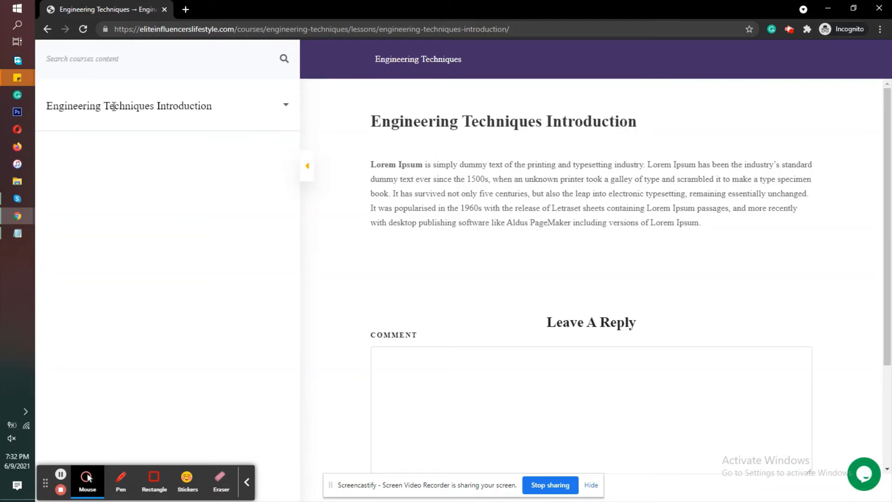
# Step: Switch to Notepad and start a new paragraph with "As you can see, that the intro section can be previwed,"
pyautogui.moveTo(21, 233)
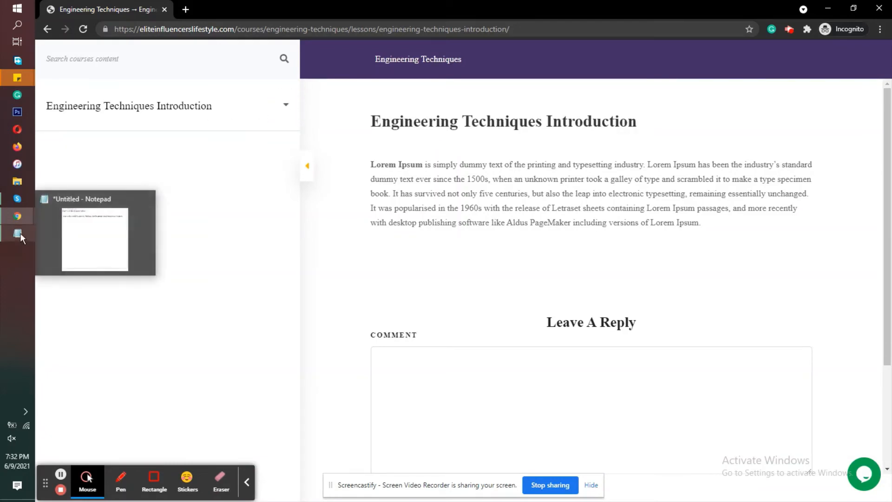
pyautogui.click(66, 234)
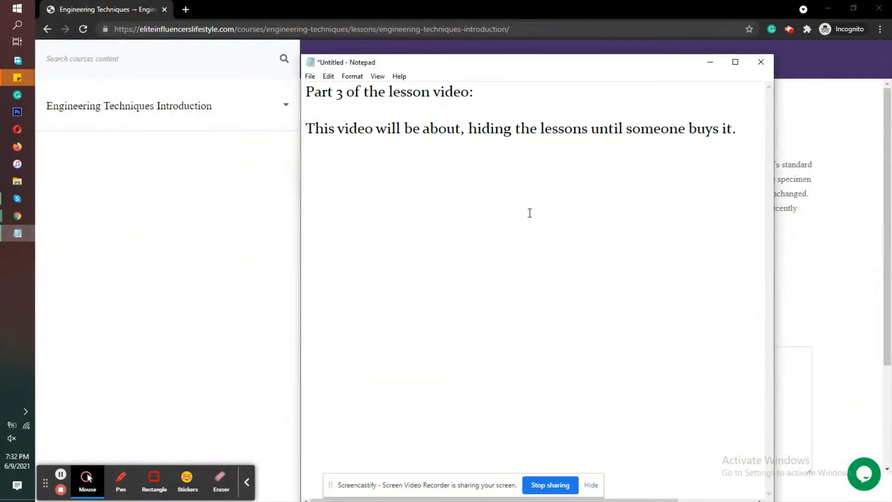
pyautogui.write('As you can see')
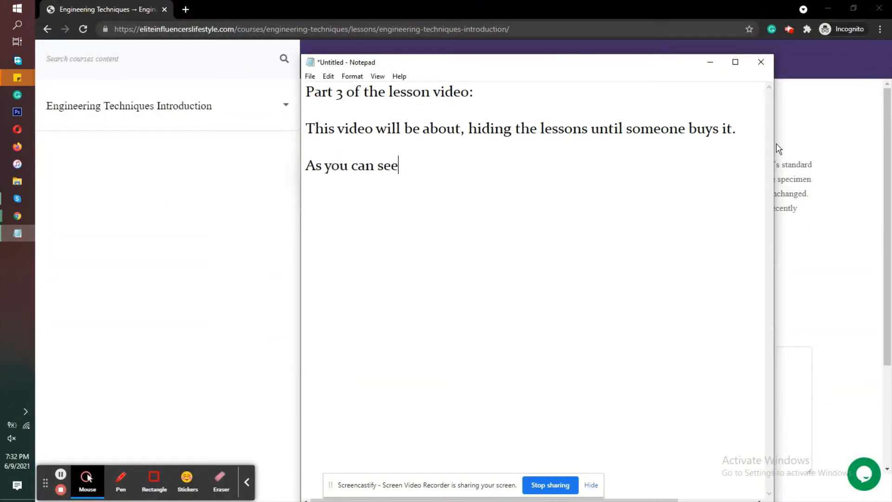
pyautogui.write(', that the intro')
pyautogui.press('BackSpace')
pyautogui.write('ro')
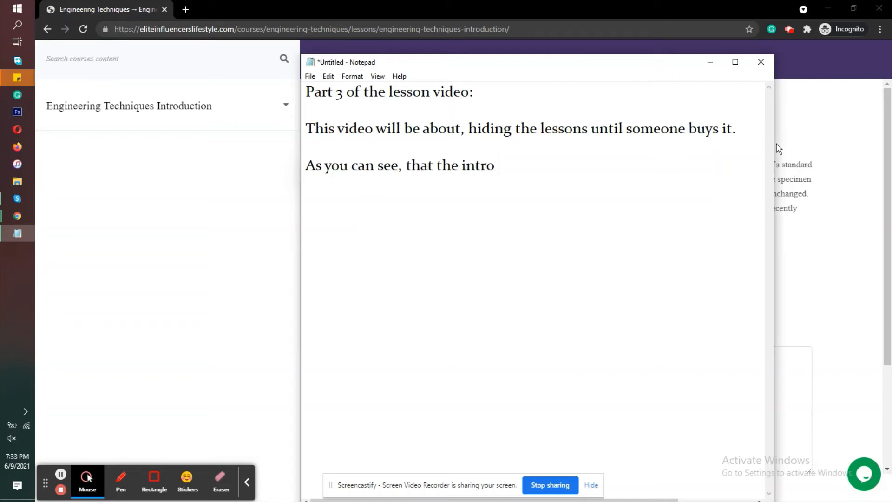
pyautogui.write(' section can be previwed,')
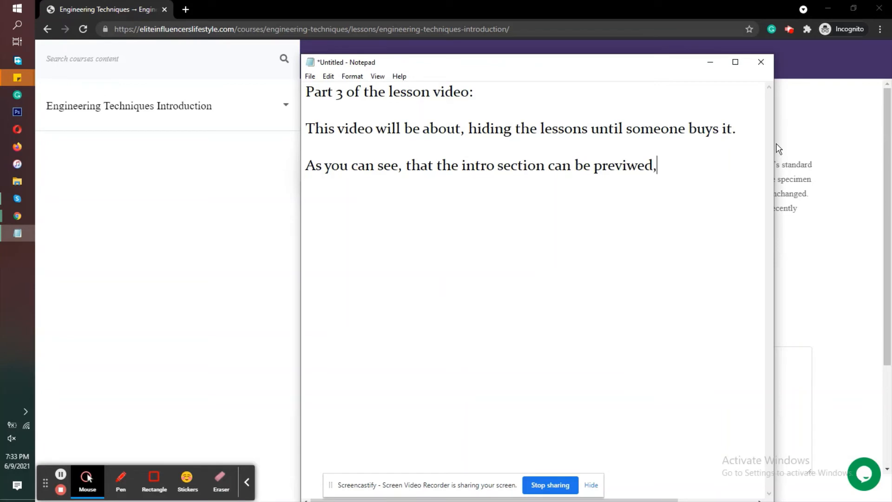
# Step: Complete the note's sentence with "but what if you don't want to show it unless the student buys it."
pyautogui.write('but what if')
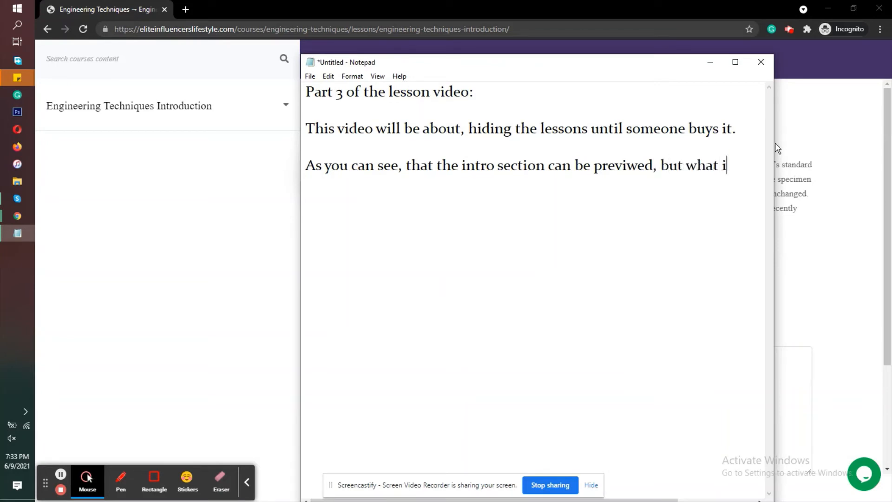
pyautogui.press('Return')
pyautogui.write("you don't want")
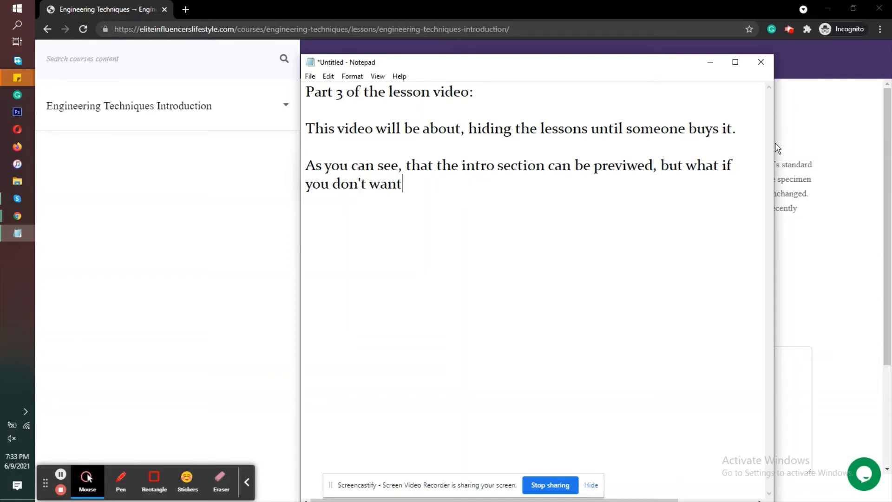
pyautogui.write(' to show it unl')
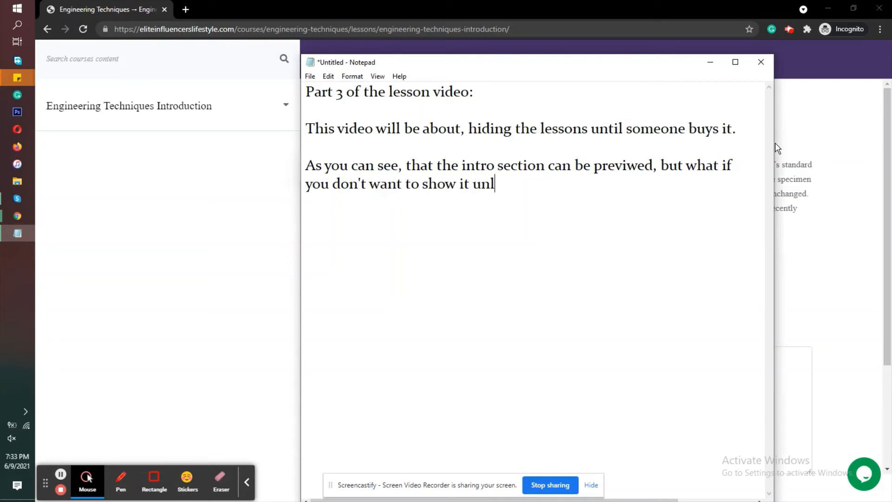
pyautogui.write('ess the')
pyautogui.write(' stude')
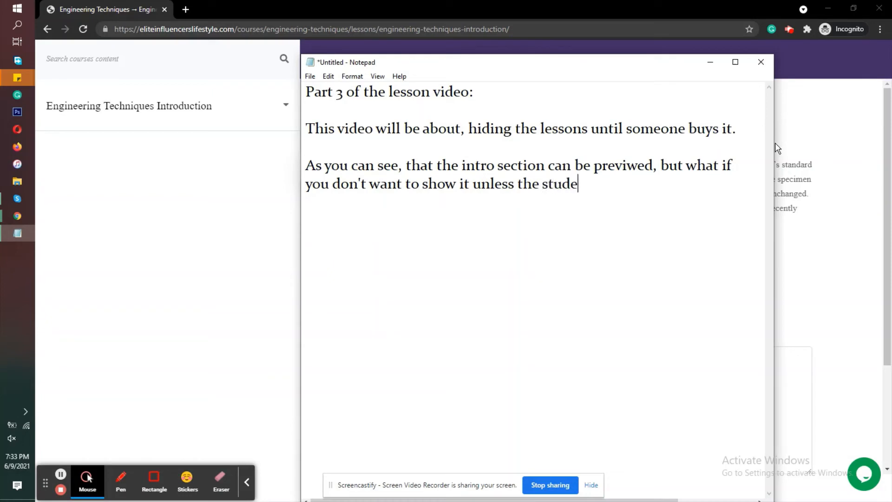
pyautogui.write('nt buys it.')
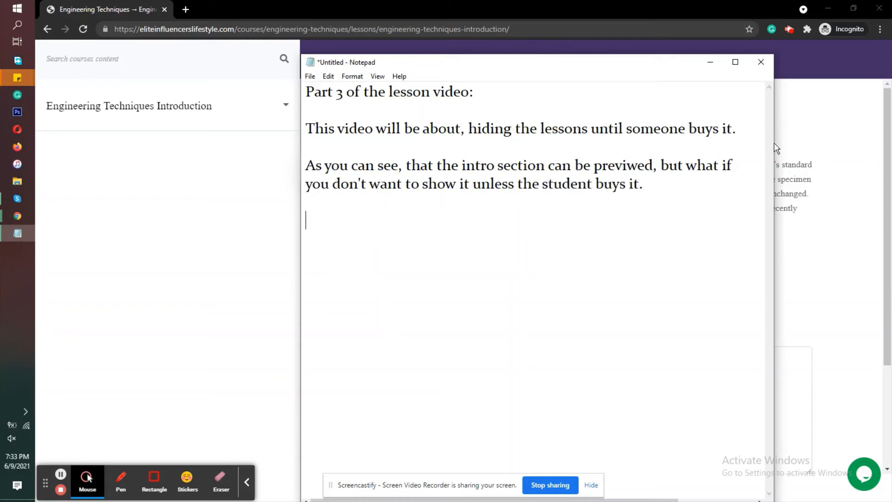
pyautogui.write('ts')
# Step: Add the line "Let's make a new module and locked it." as a new paragraph in the note
pyautogui.write('mke')
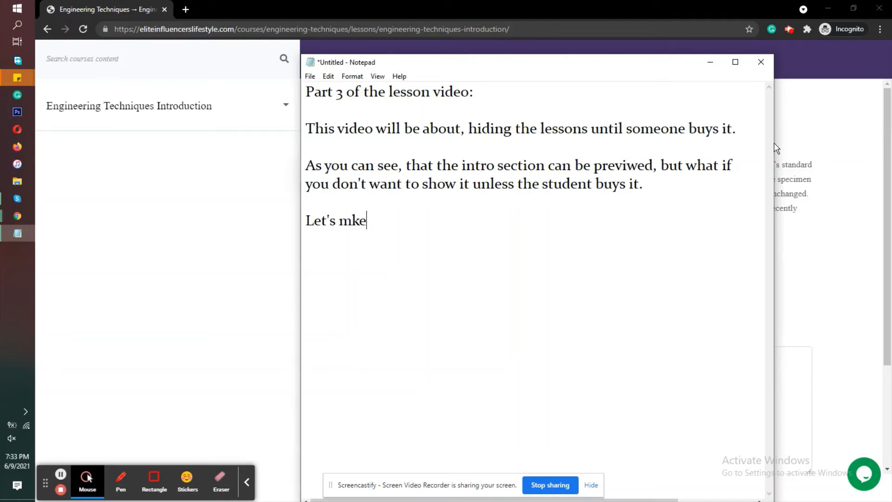
pyautogui.press('BackSpace')
pyautogui.press('BackSpace')
pyautogui.write('ake a new mod')
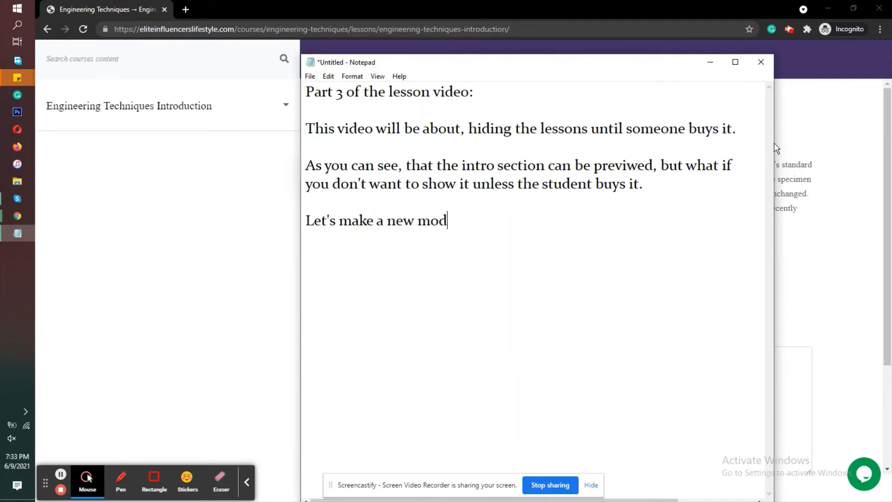
pyautogui.write('ule and locked it.')
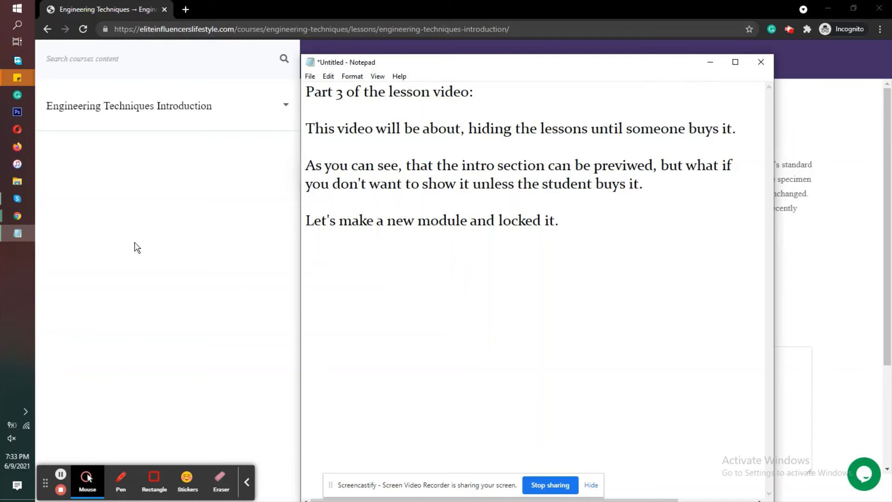
# Step: Switch to the logged-in Chrome window and start a new lesson from the LearnPress lessons list
pyautogui.click(22, 221)
pyautogui.moveTo(17, 222)
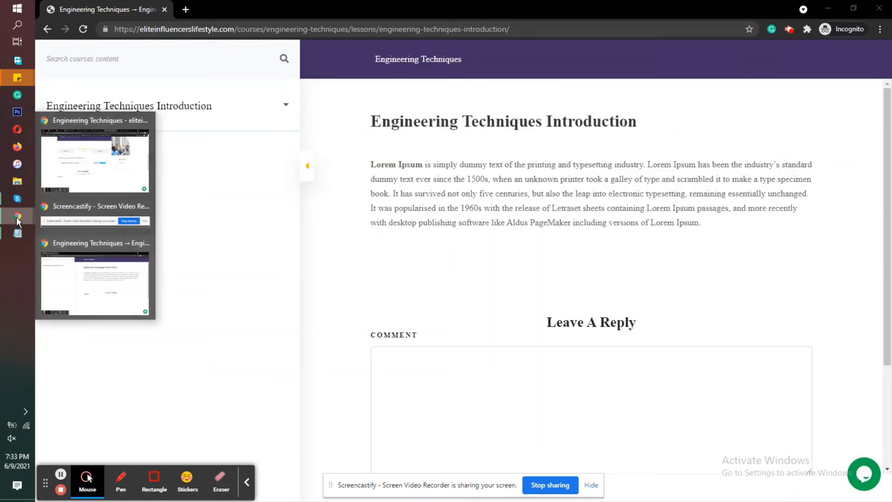
pyautogui.click(81, 173)
pyautogui.click(390, 6)
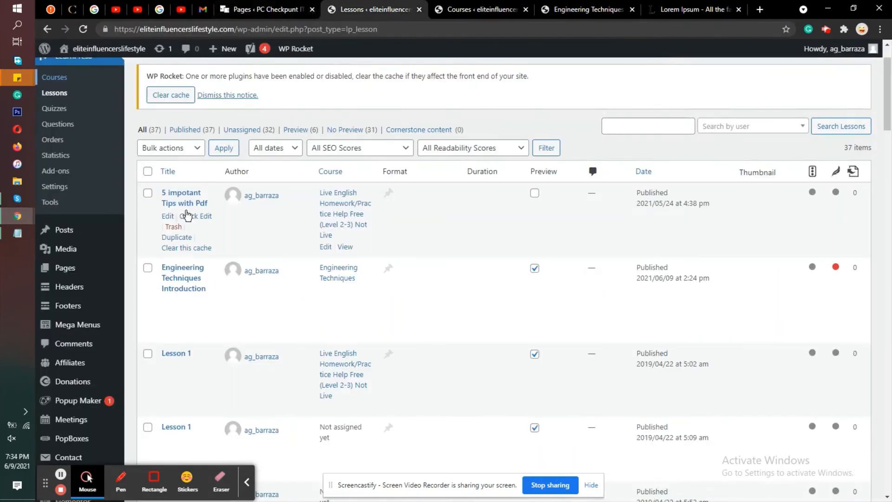
pyautogui.scroll(2, 186, 195)
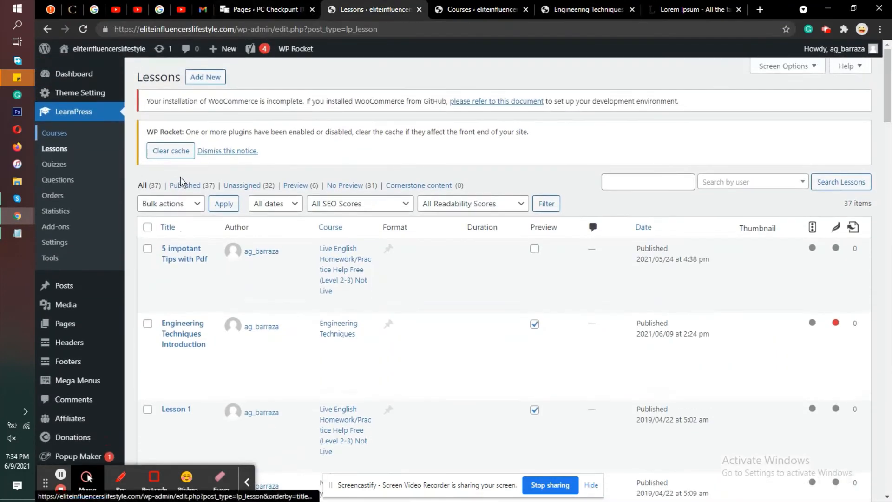
pyautogui.moveTo(186, 77); pyautogui.dragTo(138, 78)
pyautogui.click(203, 80)
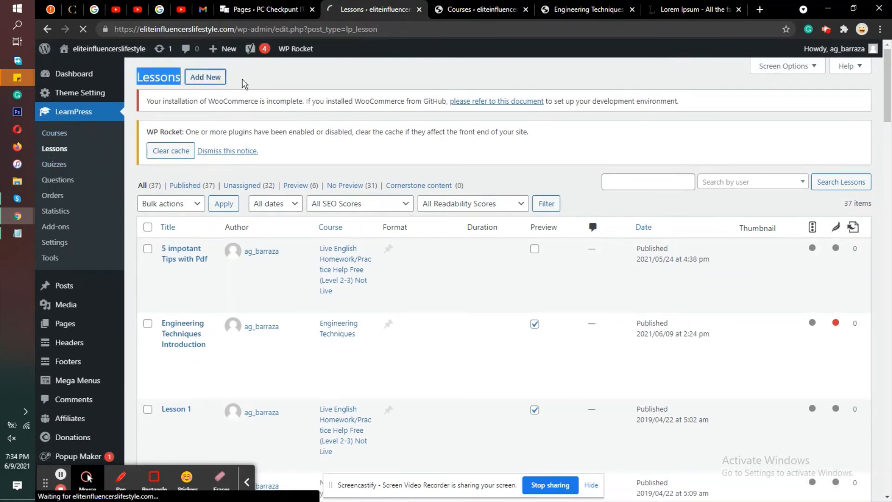
# Step: Copy the section title "Engineering Techniques Introduction" from the course page's curriculum and paste it as the new lesson's title
pyautogui.click(479, 9)
pyautogui.click(588, 9)
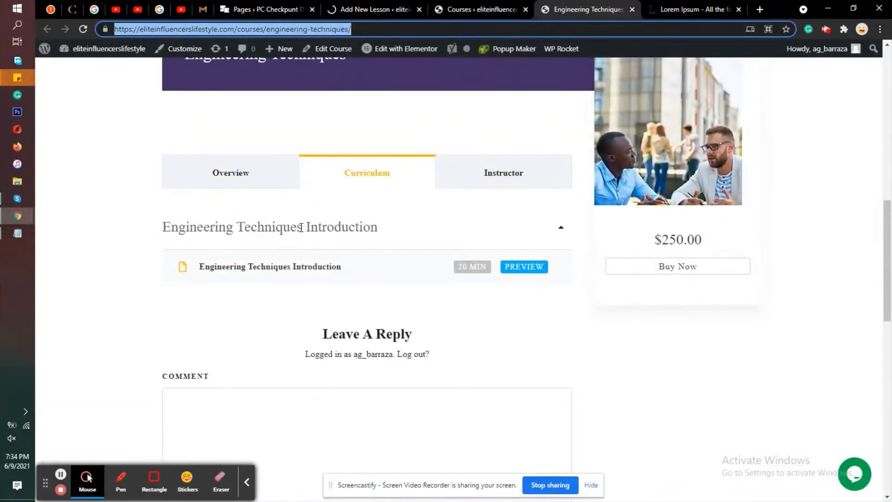
pyautogui.tripleClick(295, 226)
pyautogui.rightClick(297, 227)
pyautogui.click(319, 234)
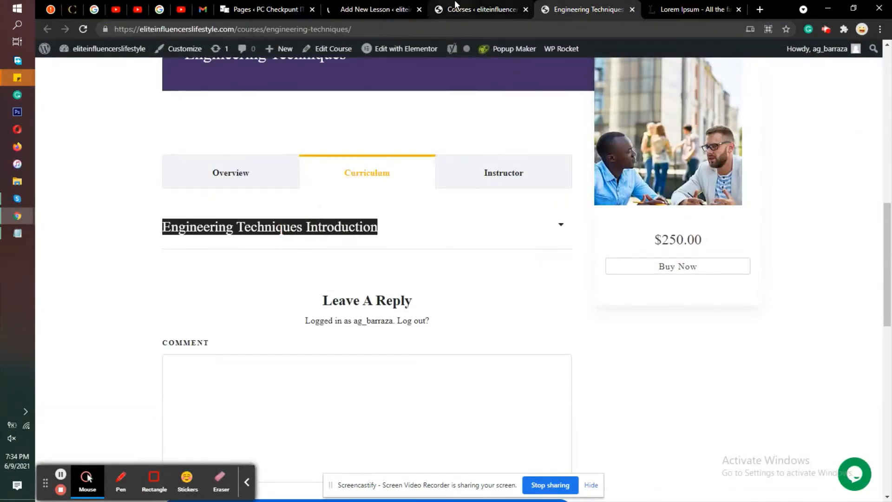
pyautogui.click(376, 10)
pyautogui.rightClick(332, 183)
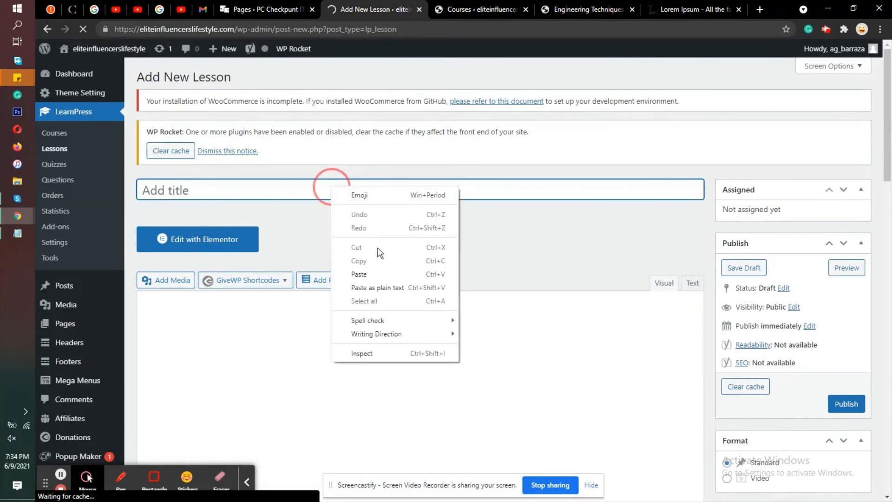
pyautogui.click(361, 273)
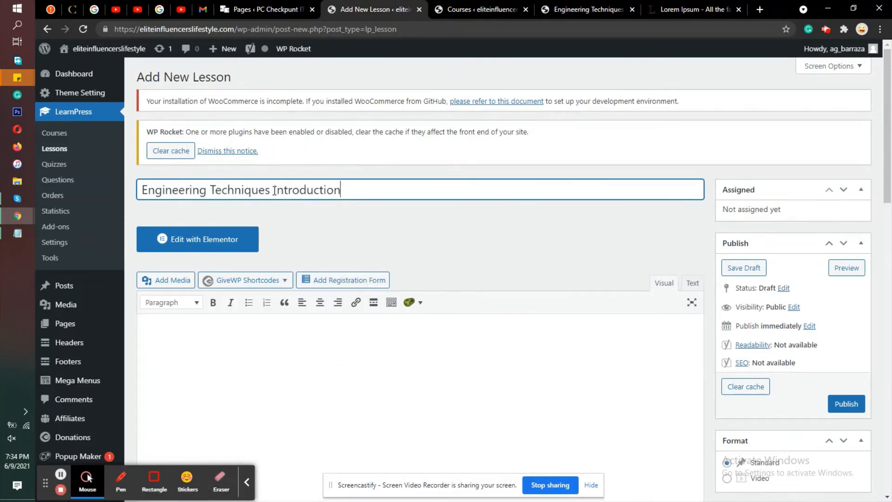
# Step: Replace "Introduction" in the lesson title so that it reads "Engineering Techniques Module 1"
pyautogui.moveTo(276, 190); pyautogui.dragTo(678, 225)
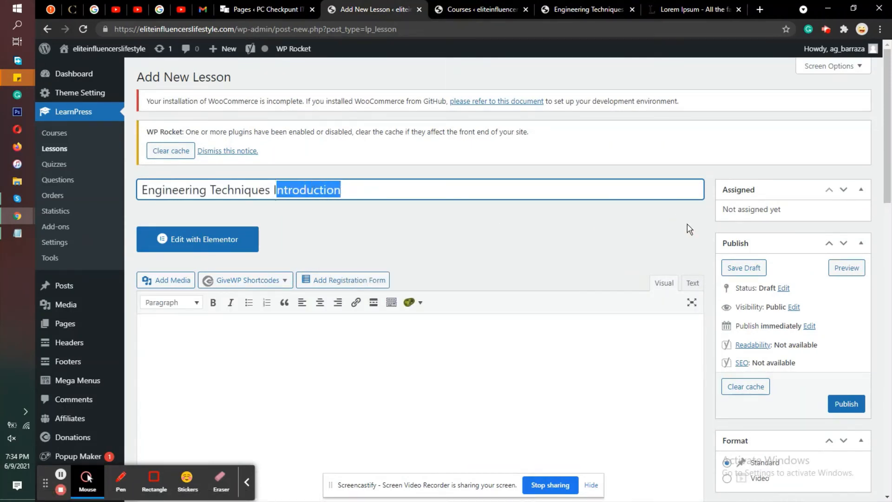
pyautogui.press('BackSpace')
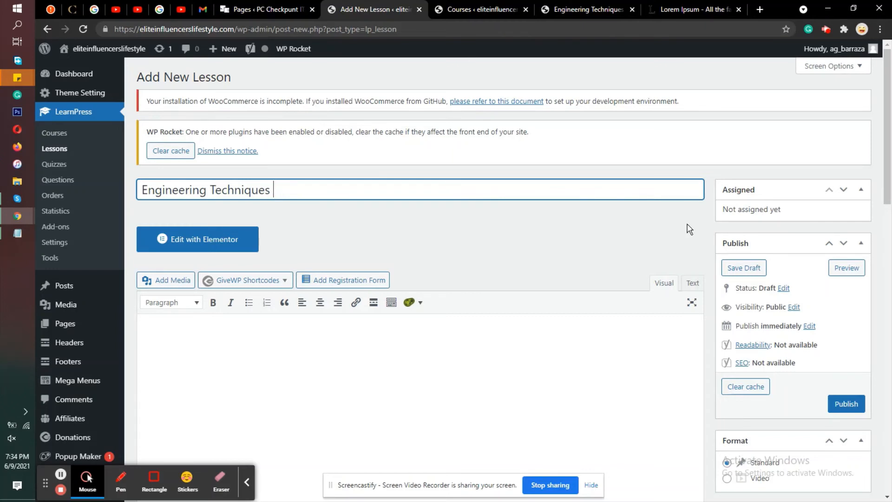
pyautogui.write('Module 1')
# Step: Copy the selected "What is Lorem Ipsum?" paragraph from the Lorem Ipsum website
pyautogui.click(588, 10)
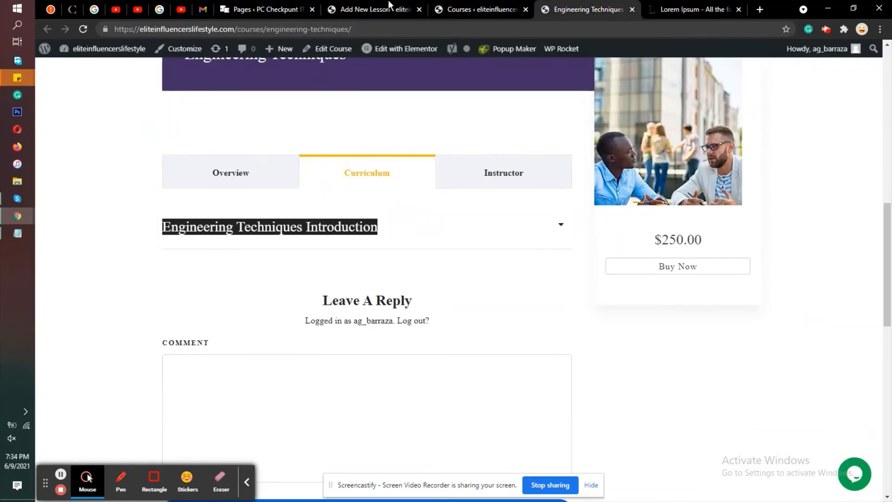
pyautogui.click(532, 3)
pyautogui.click(673, 4)
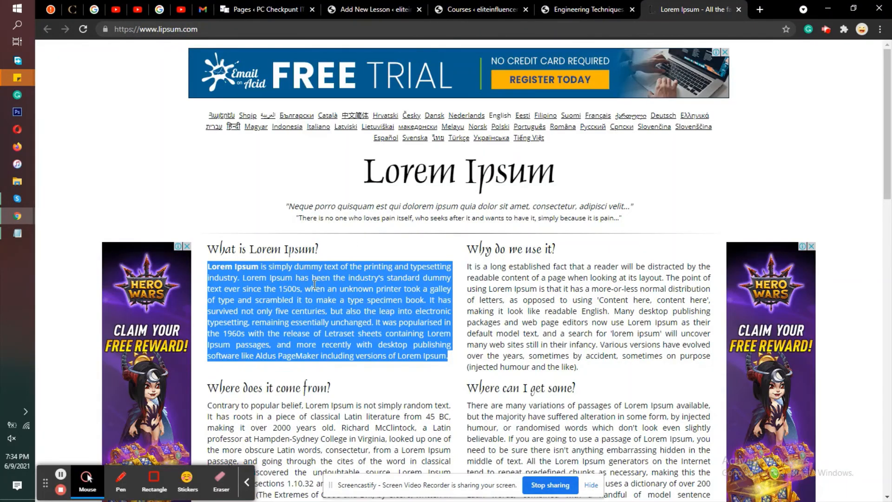
pyautogui.rightClick(298, 267)
pyautogui.click(339, 290)
# Step: Paste the copied Lorem Ipsum paragraph into the Module 1 lesson's content
pyautogui.click(374, 9)
pyautogui.scroll(-5, 376, 148)
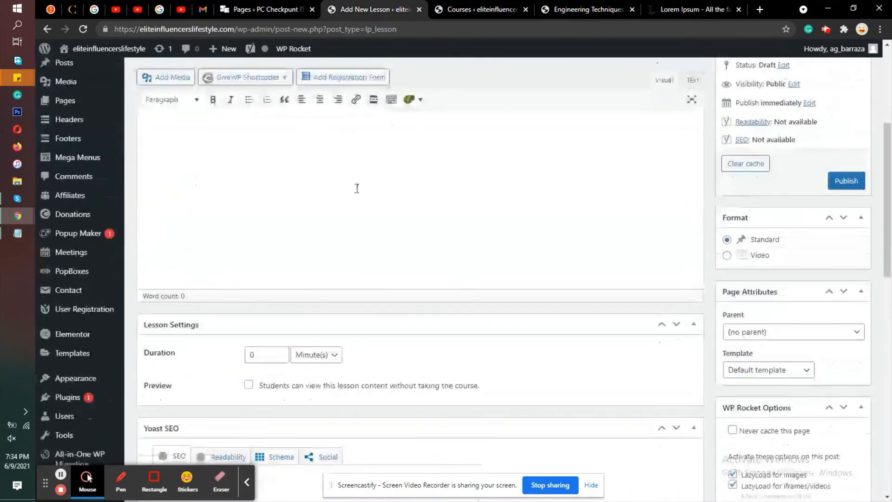
pyautogui.rightClick(360, 142)
pyautogui.click(305, 159)
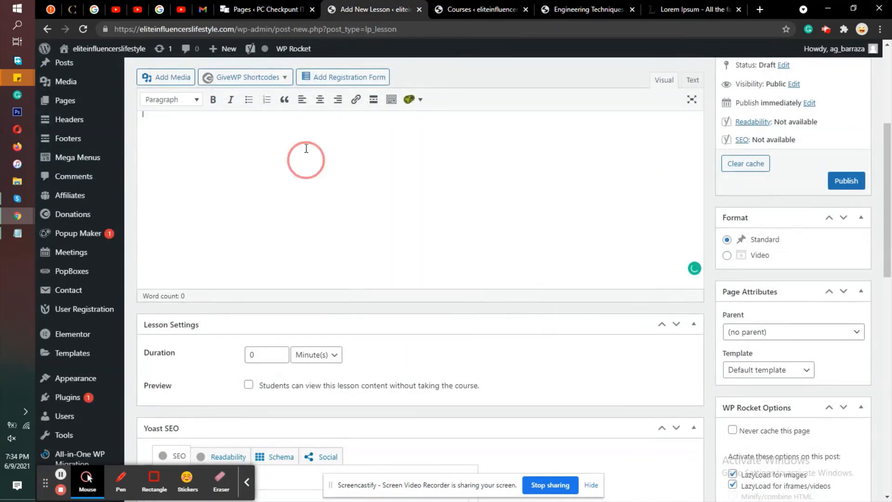
pyautogui.rightClick(307, 141)
pyautogui.scroll(5, 230, 196)
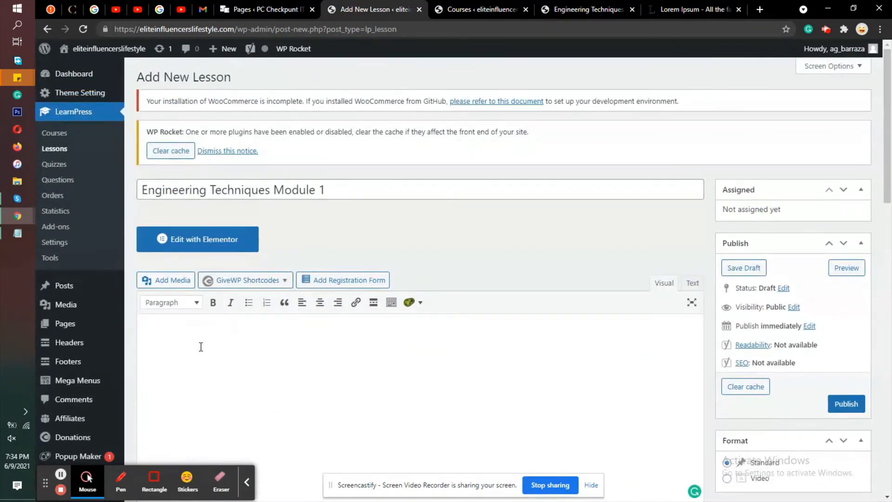
pyautogui.rightClick(206, 336)
pyautogui.click(245, 242)
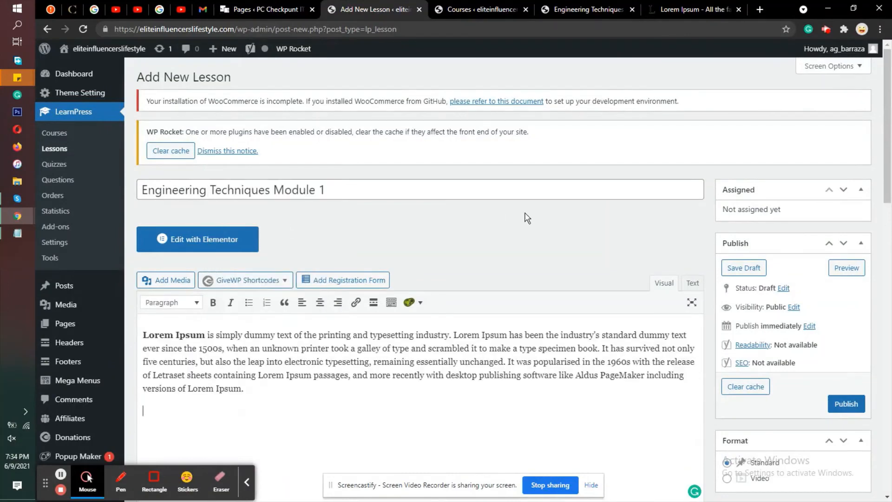
# Step: Set the Module 1 lesson's duration to 300 minutes, leave its preview option disabled and publish it
pyautogui.scroll(-6, 527, 213)
pyautogui.scroll(-1, 526, 213)
pyautogui.click(253, 243)
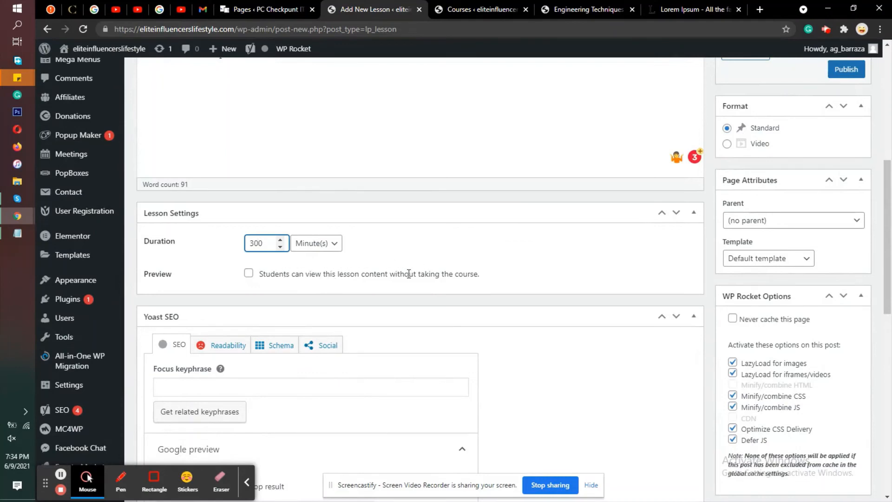
pyautogui.scroll(2, 853, 187)
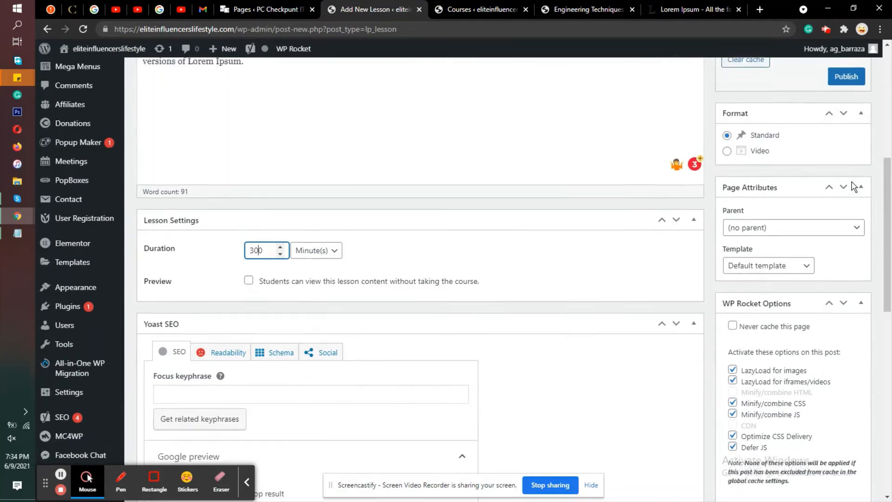
pyautogui.click(851, 186)
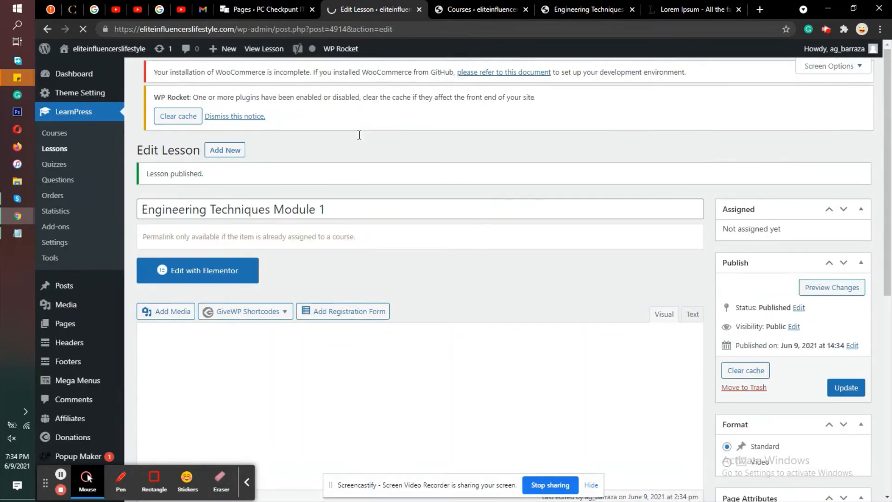
# Step: Copy the published lesson's full title, "Engineering Techniques Module 1"
pyautogui.tripleClick(332, 206)
pyautogui.rightClick(342, 207)
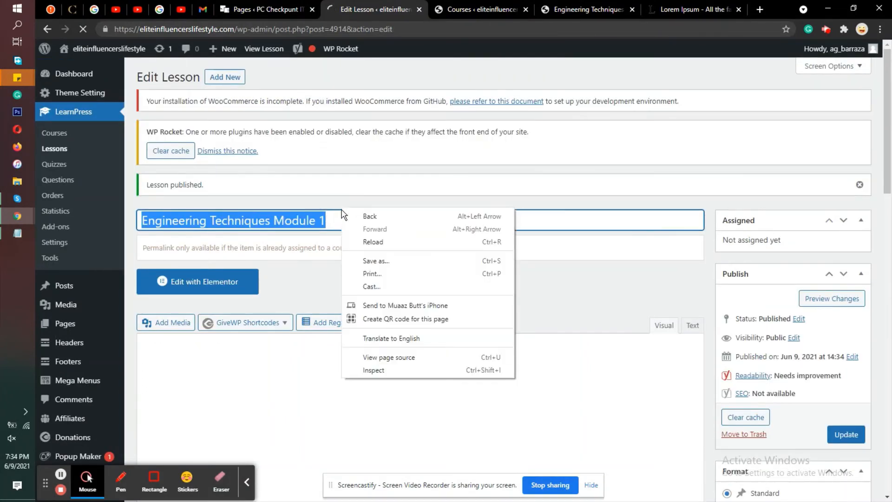
pyautogui.click(325, 221)
pyautogui.tripleClick(325, 220)
pyautogui.rightClick(326, 220)
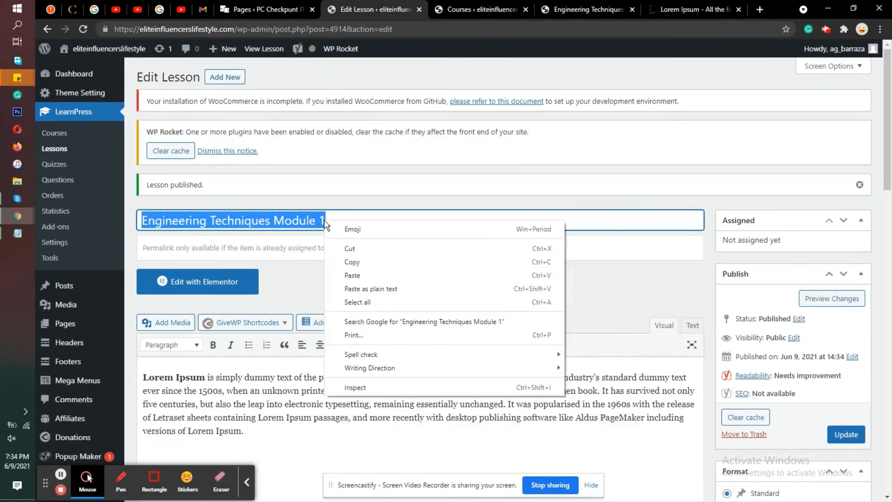
pyautogui.click(349, 260)
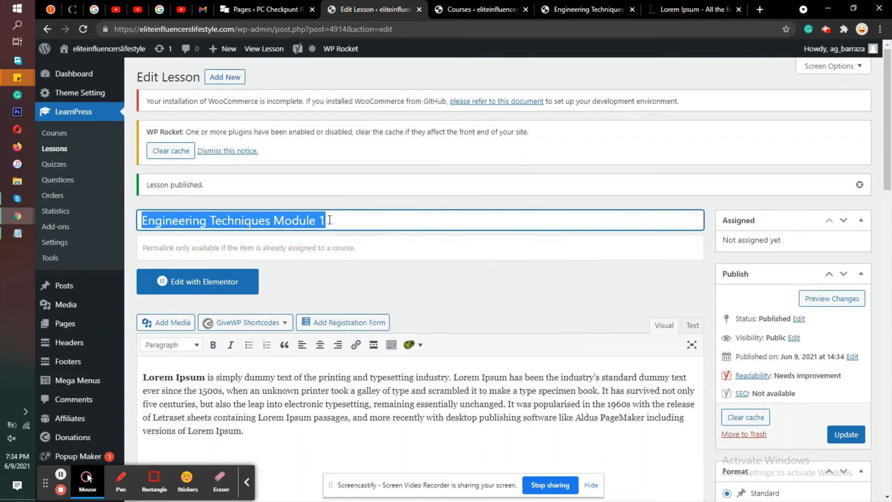
# Step: Start another new lesson, reuse the copied title and change it to "Engineering Techniques Module 2"
pyautogui.click(233, 78)
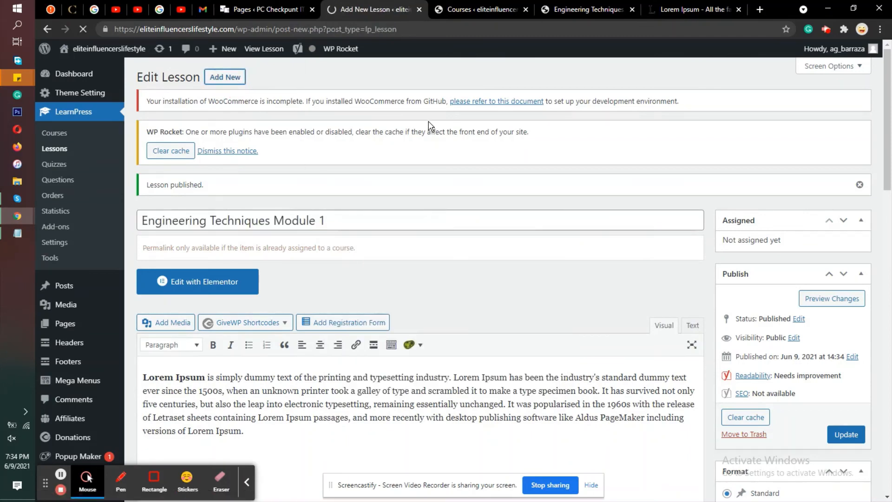
pyautogui.rightClick(347, 173)
pyautogui.click(338, 201)
pyautogui.click(331, 187)
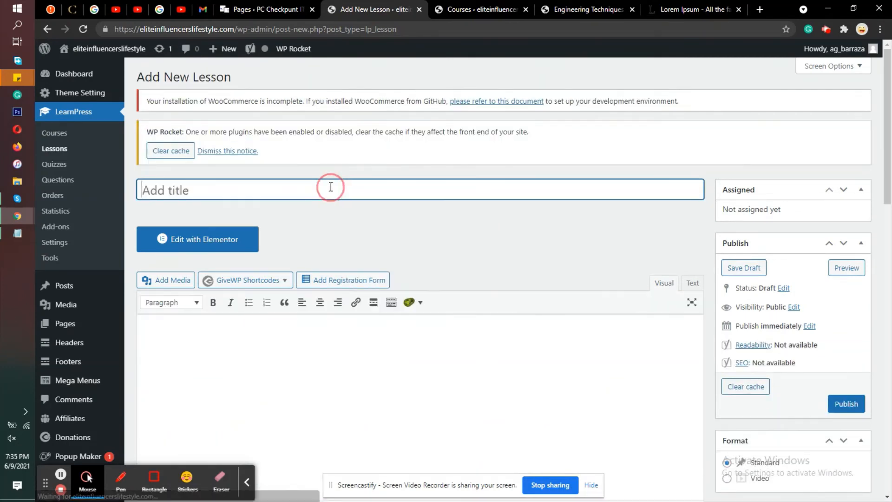
pyautogui.rightClick(331, 187)
pyautogui.click(369, 286)
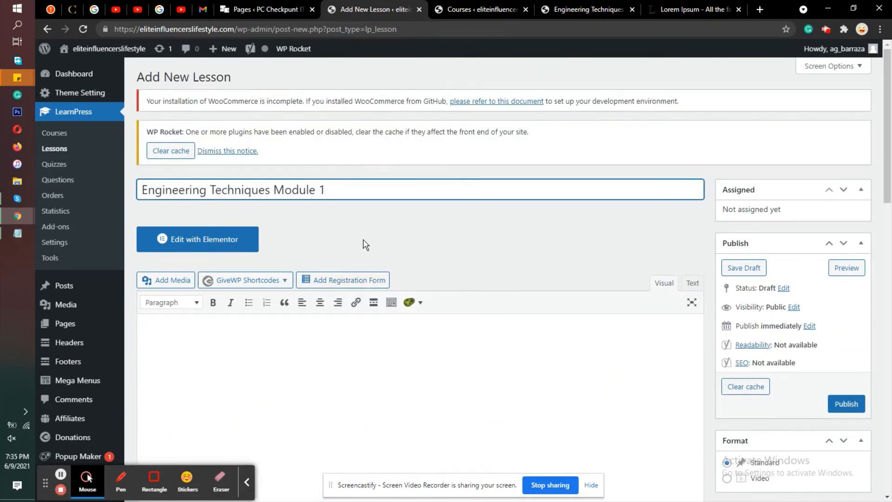
# Step: Copy the Lorem Ipsum paragraph from the Lorem Ipsum website and paste it into the Module 2 lesson's content
pyautogui.click(716, 4)
pyautogui.rightClick(362, 311)
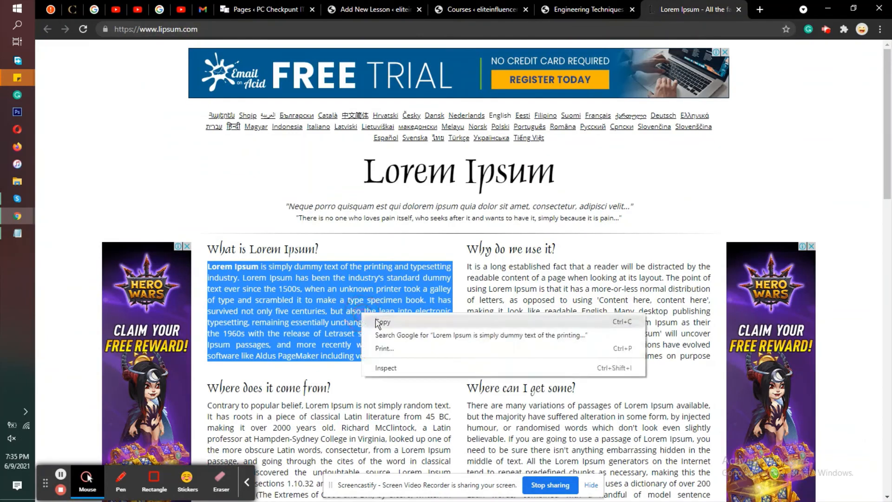
pyautogui.click(379, 320)
pyautogui.click(366, 4)
pyautogui.scroll(-2, 312, 303)
pyautogui.click(307, 288)
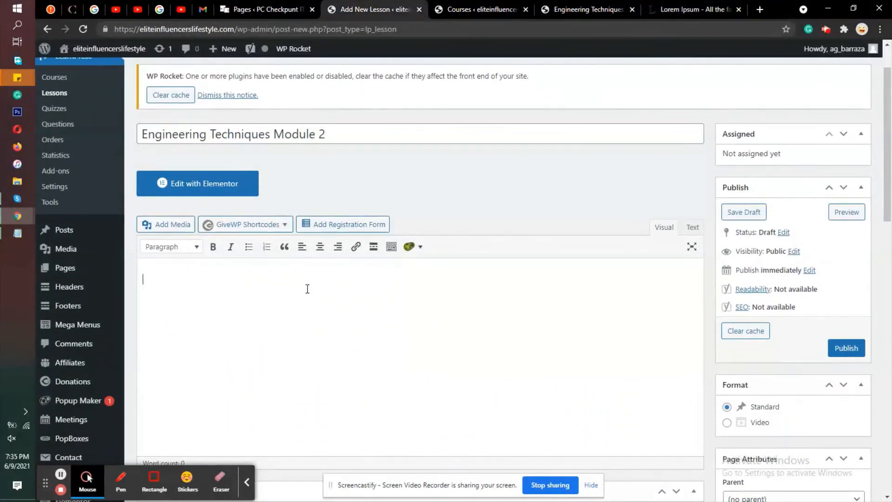
pyautogui.rightClick(296, 288)
pyautogui.click(334, 375)
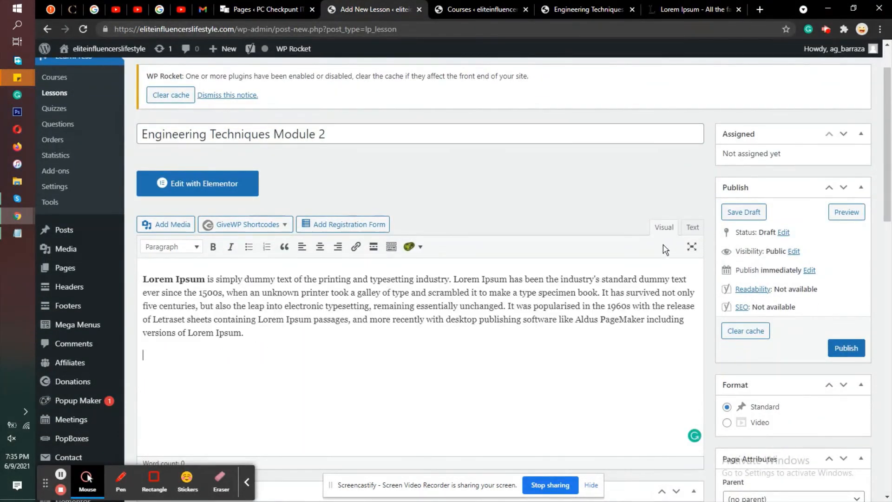
# Step: Set the Module 2 lesson's duration to 400 minutes, leave its preview option disabled and publish it
pyautogui.scroll(-7, 663, 245)
pyautogui.click(250, 187)
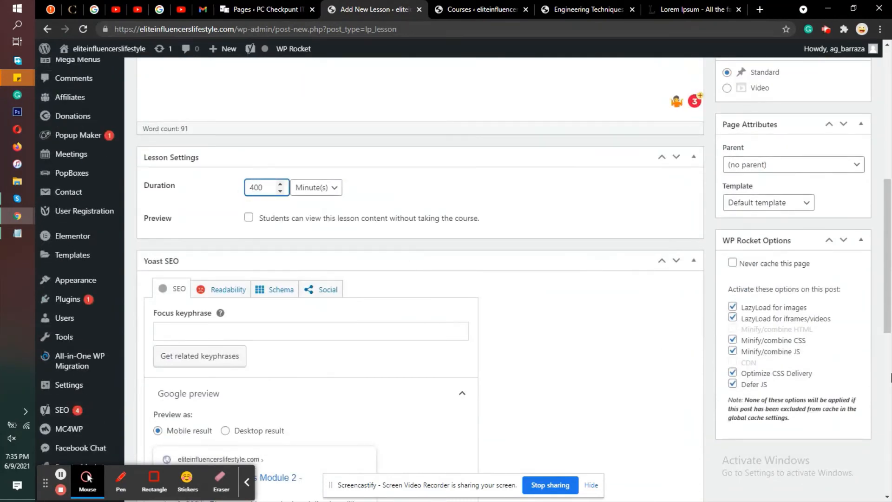
pyautogui.scroll(3, 790, 279)
pyautogui.click(846, 181)
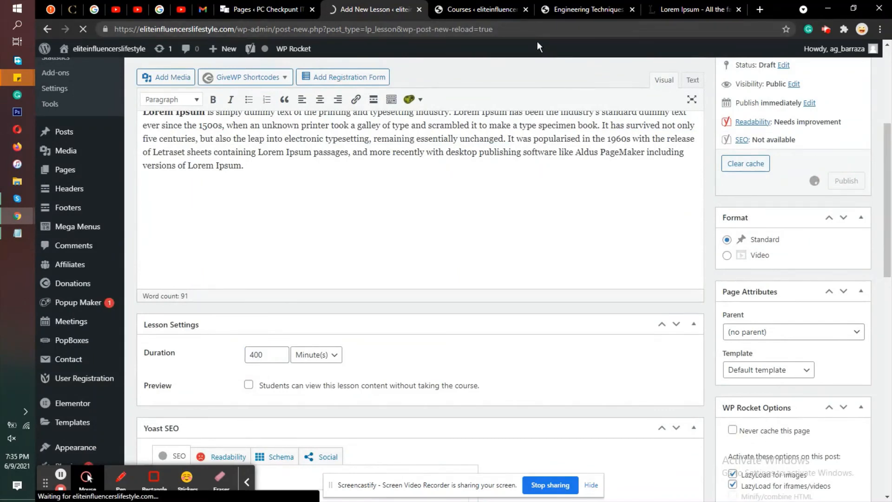
# Step: Go to the Engineering Techniques course page and open its course editor in a new tab
pyautogui.click(483, 10)
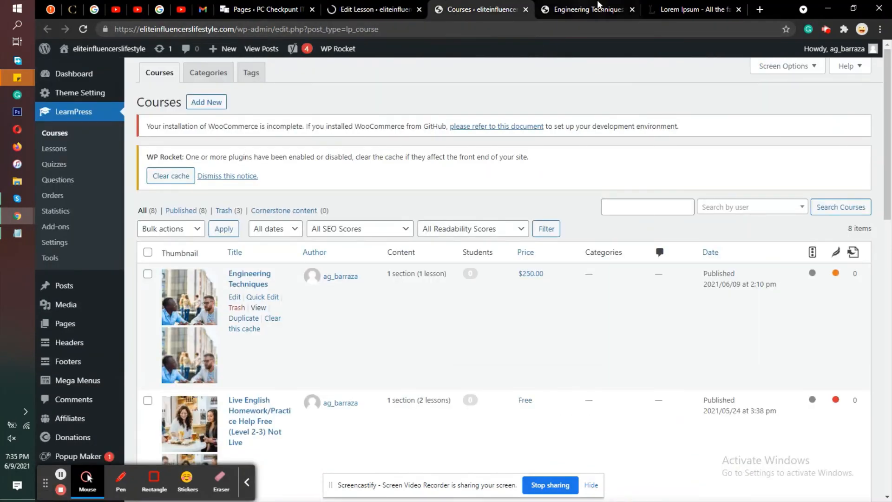
pyautogui.click(598, 5)
pyautogui.scroll(5, 337, 124)
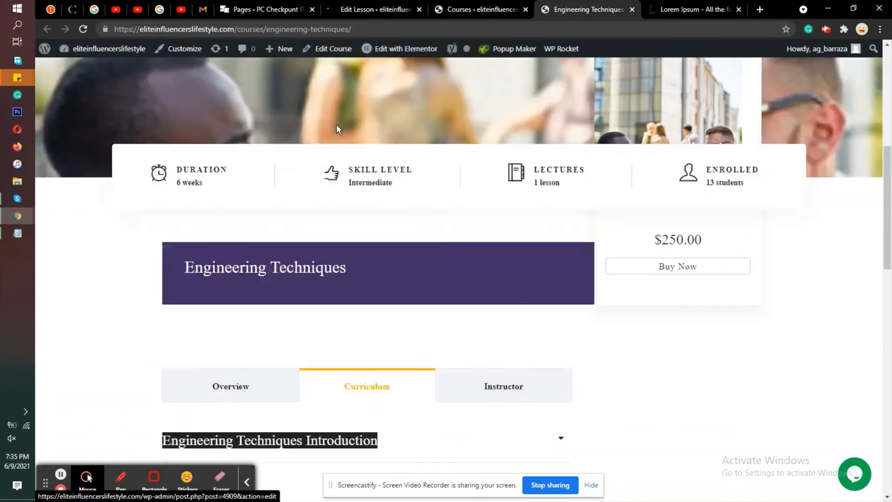
pyautogui.scroll(5, 336, 124)
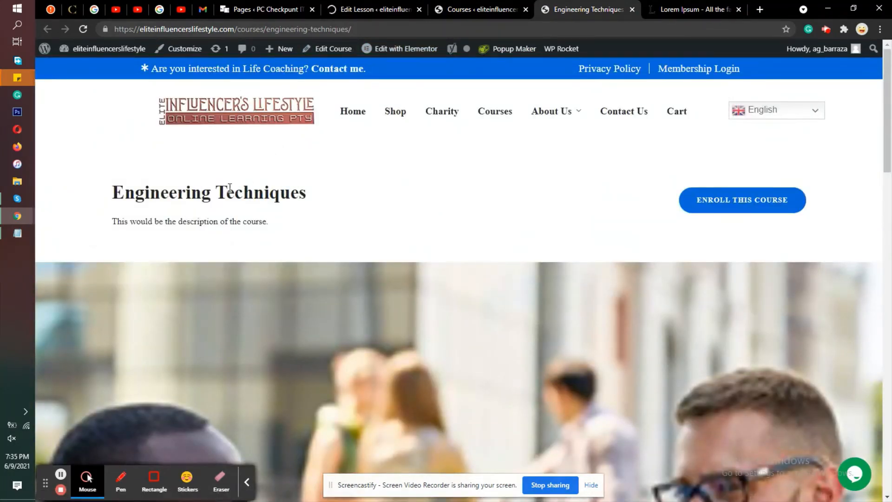
pyautogui.rightClick(325, 48)
pyautogui.click(346, 52)
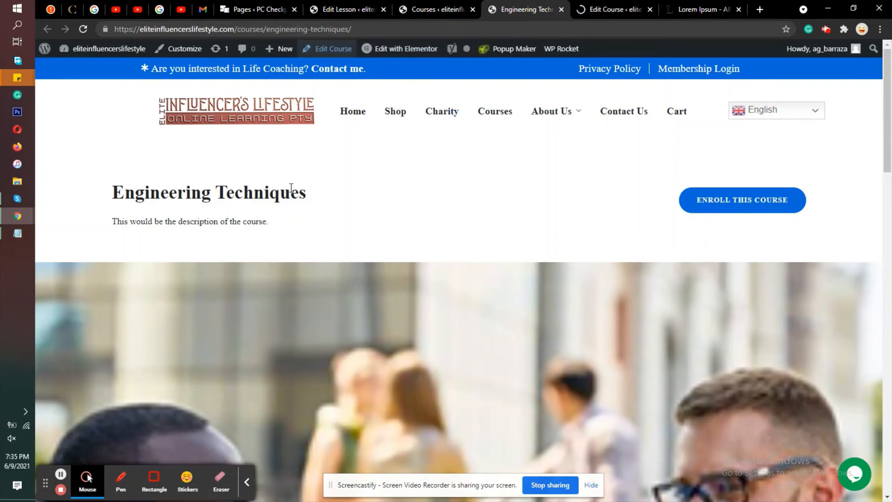
# Step: Copy the course title "Engineering Techniques" from the course page
pyautogui.click(258, 188)
pyautogui.tripleClick(259, 188)
pyautogui.rightClick(269, 188)
pyautogui.press('Escape')
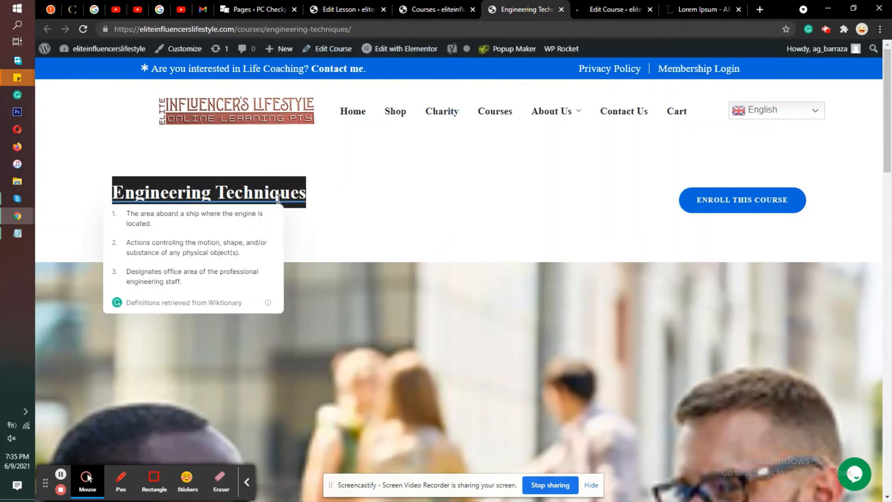
# Step: In the course editor, use the copied title to create a new curriculum section named "Engineering Techniques Modules"
pyautogui.click(607, 8)
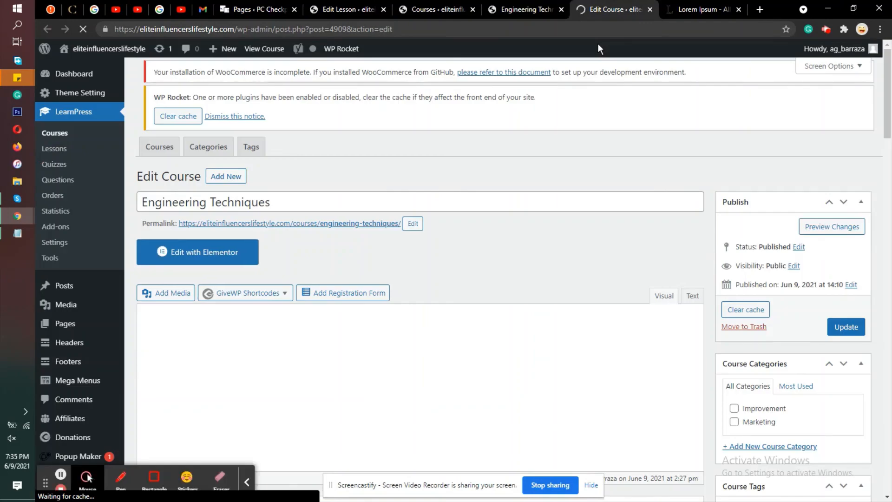
pyautogui.scroll(-5, 503, 95)
pyautogui.scroll(6, 504, 99)
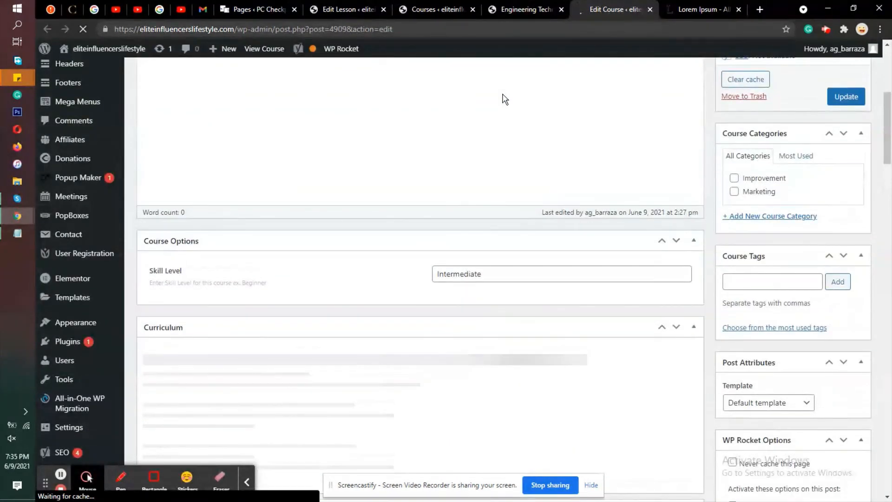
pyautogui.scroll(-8, 503, 96)
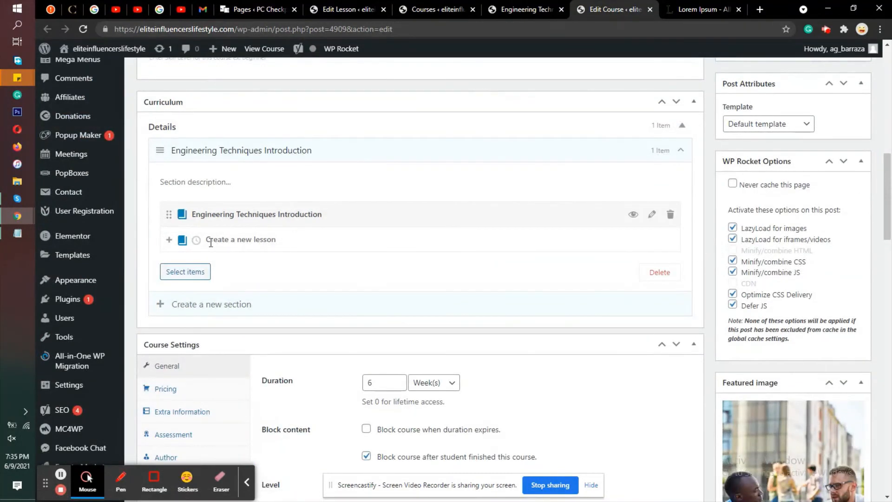
pyautogui.click(188, 304)
pyautogui.hotkey('ctrl', 'v')
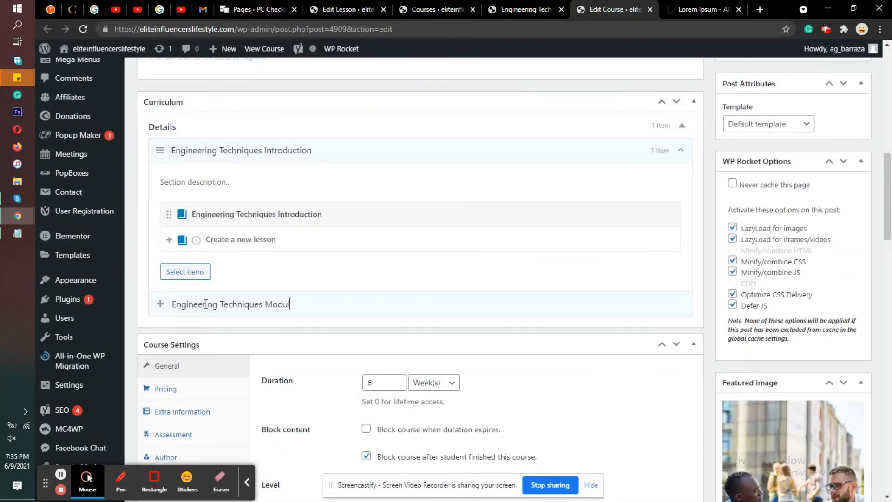
pyautogui.press('Return')
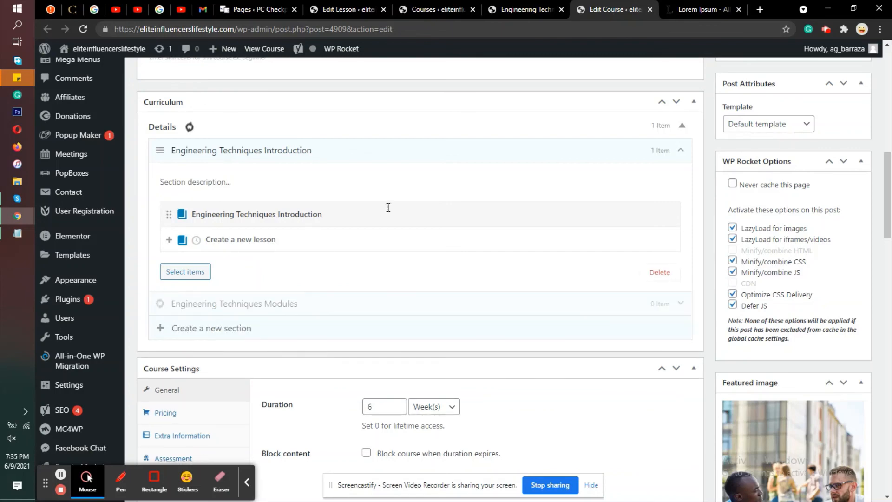
# Step: Add the existing lessons Engineering Techniques Module 1 and Module 2 to the Engineering Techniques Modules section and update the course
pyautogui.scroll(-2, 373, 204)
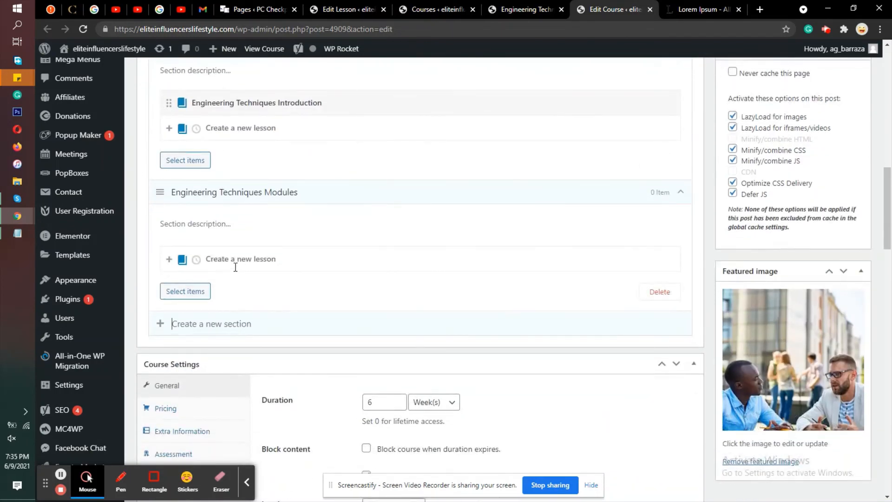
pyautogui.click(184, 293)
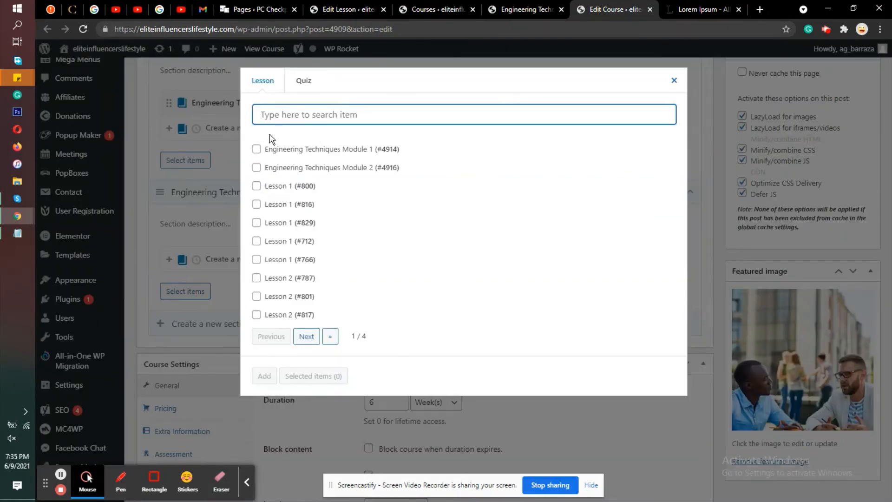
pyautogui.click(257, 150)
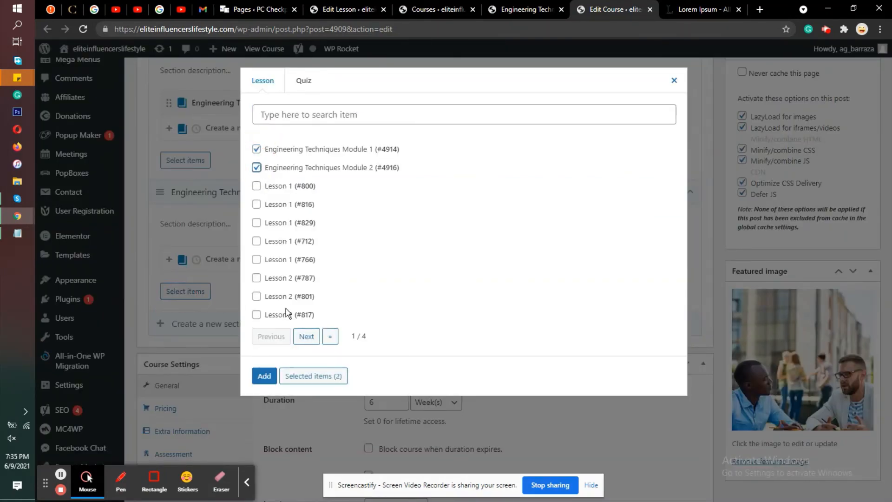
pyautogui.click(271, 370)
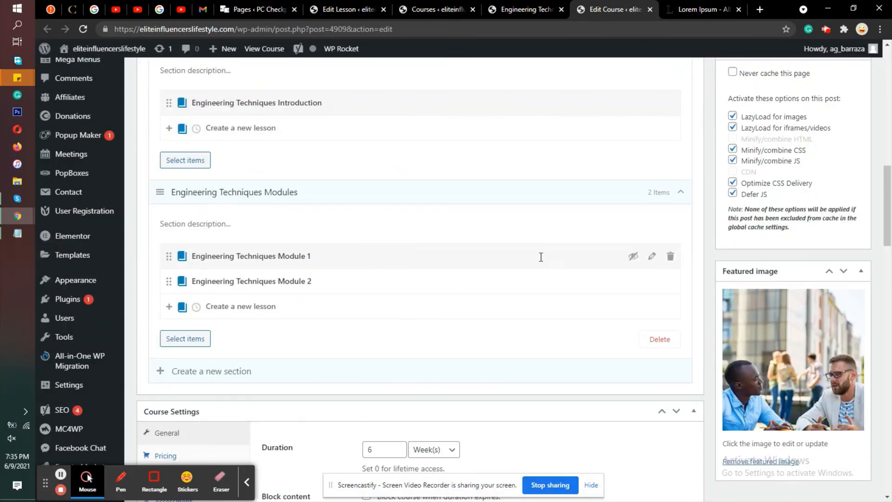
pyautogui.scroll(12, 755, 241)
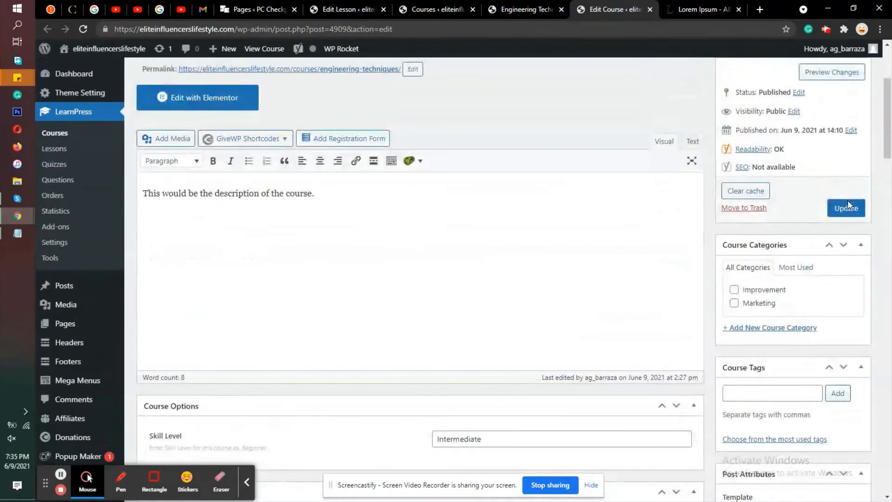
pyautogui.click(847, 207)
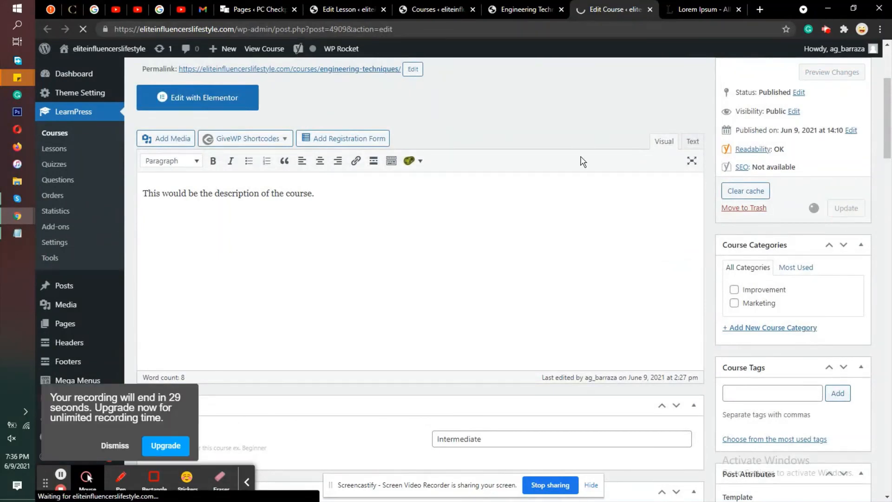
# Step: Copy the Engineering Techniques course page's URL and load it in a new incognito window
pyautogui.click(524, 6)
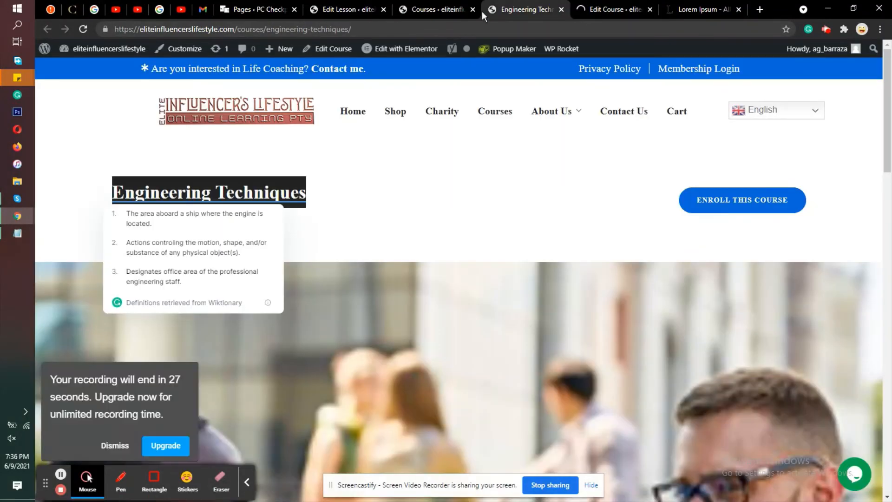
pyautogui.click(329, 26)
pyautogui.rightClick(329, 25)
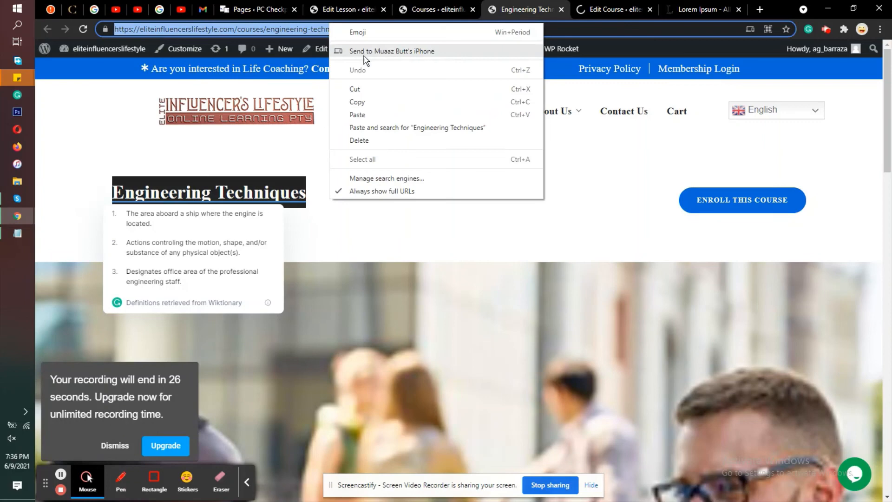
pyautogui.click(365, 101)
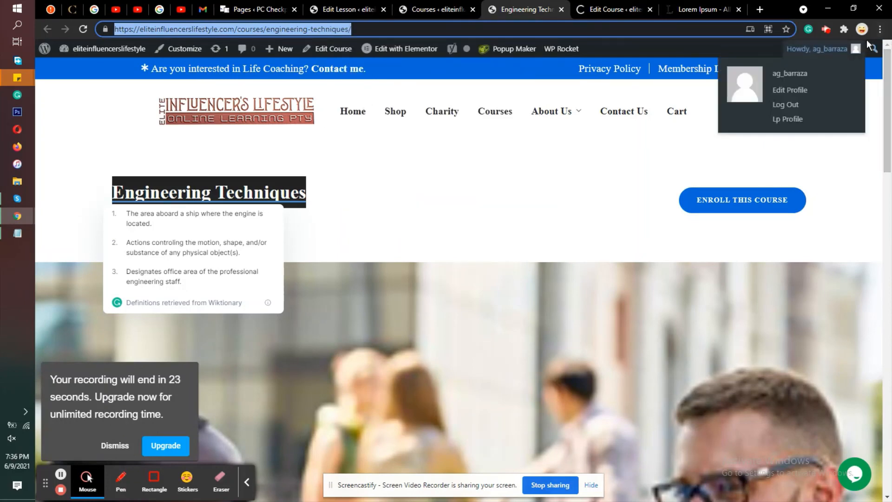
pyautogui.click(879, 29)
pyautogui.click(840, 65)
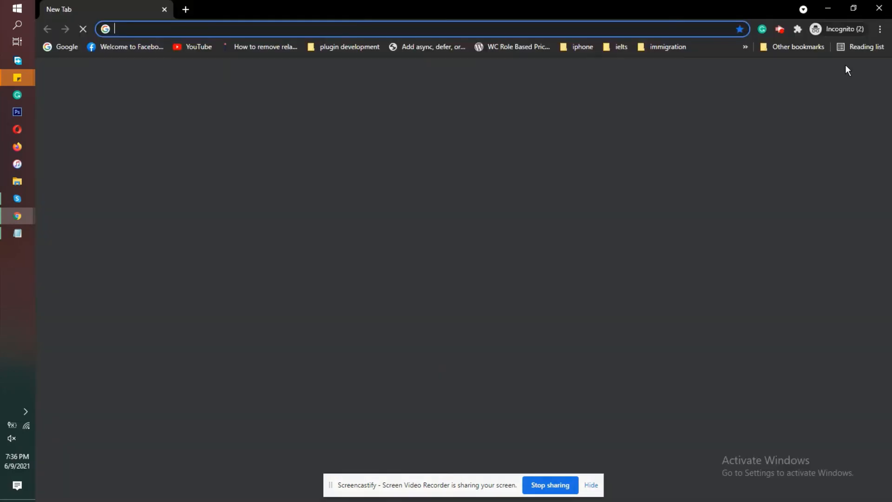
pyautogui.hotkey('ctrl', 'v')
pyautogui.press('Return')
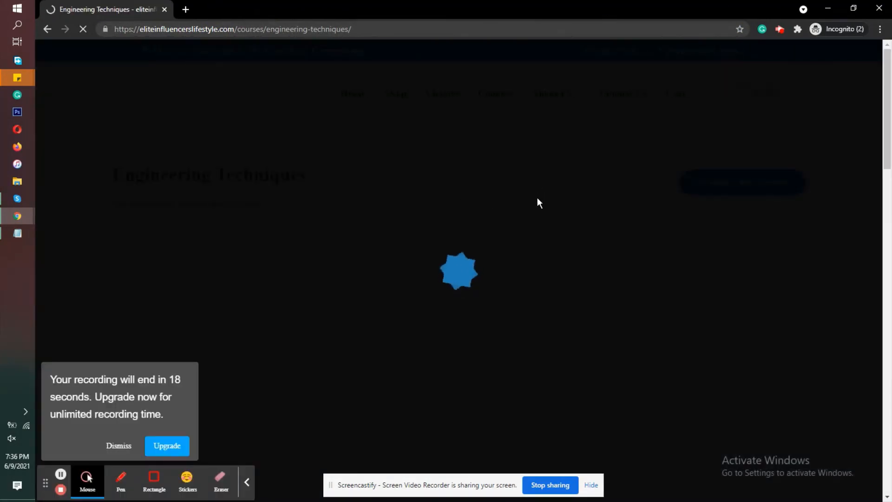
# Step: Show the course's curriculum and examine its Introduction and Modules sections as a logged-out visitor
pyautogui.scroll(-5, 537, 198)
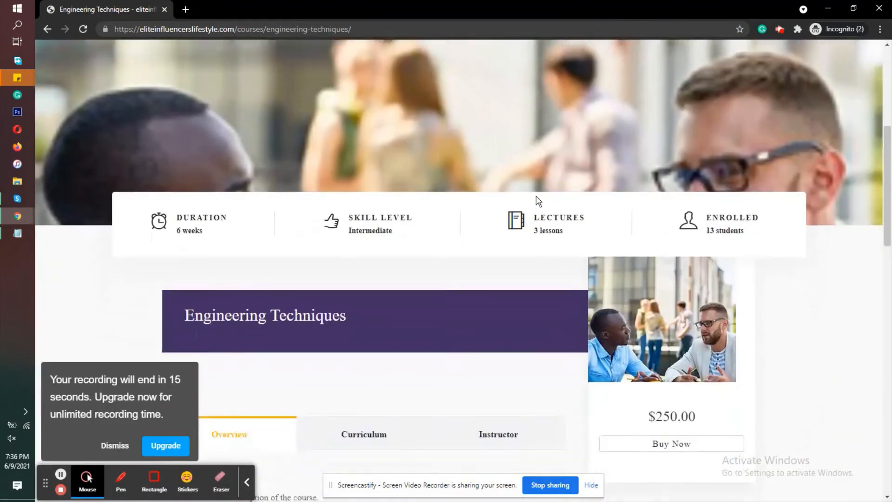
pyautogui.scroll(-4, 536, 199)
pyautogui.click(344, 229)
pyautogui.scroll(-3, 476, 199)
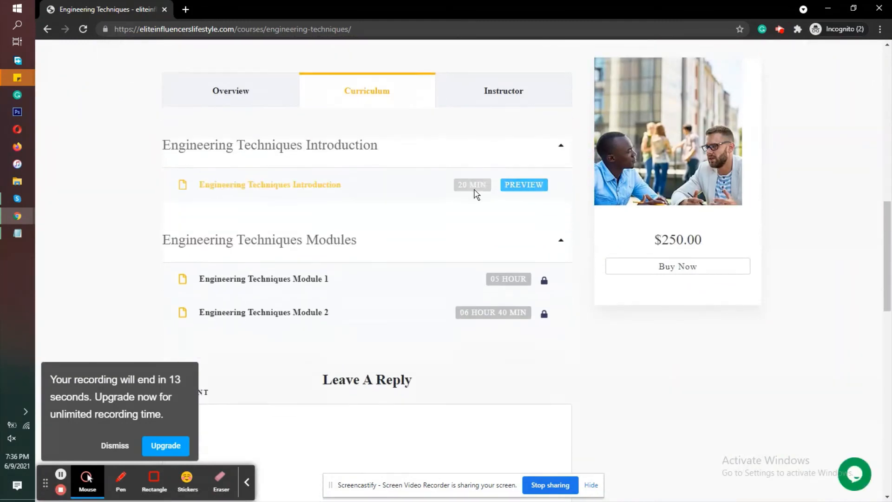
pyautogui.scroll(-1, 477, 196)
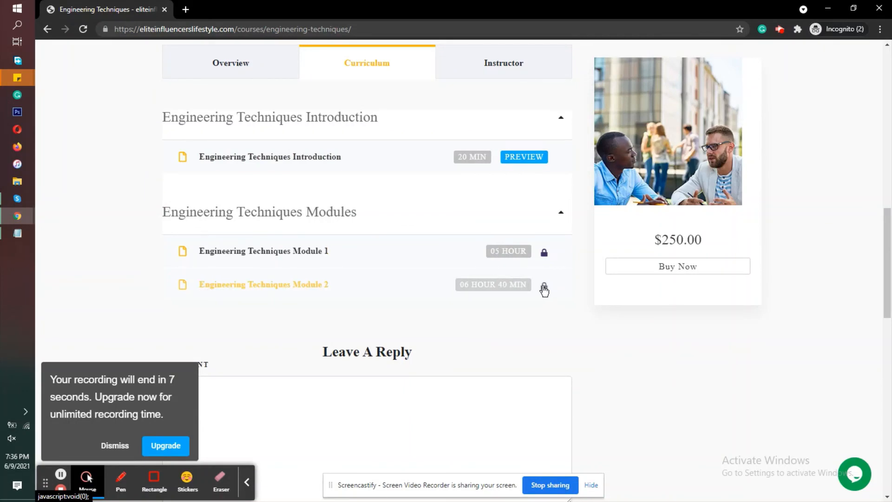
# Step: Try to open the Engineering Techniques Module 1 and Module 2 lessons without purchasing the course
pyautogui.click(360, 246)
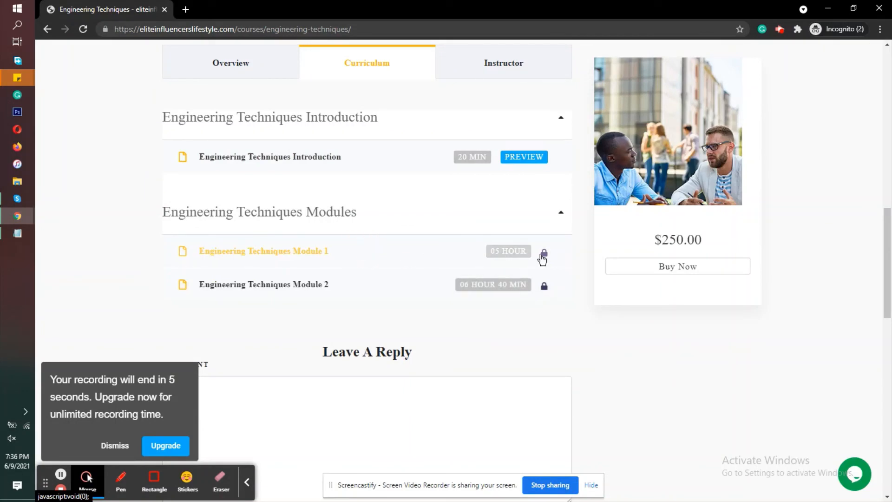
pyautogui.click(545, 254)
pyautogui.click(542, 285)
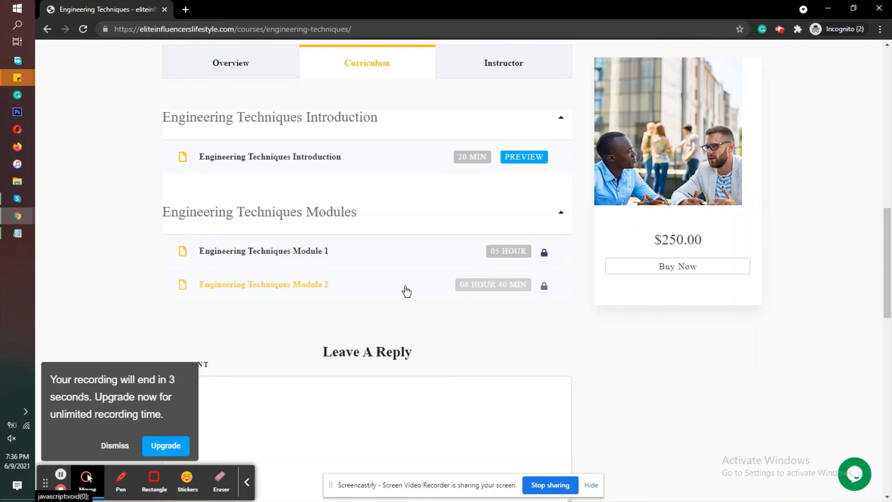